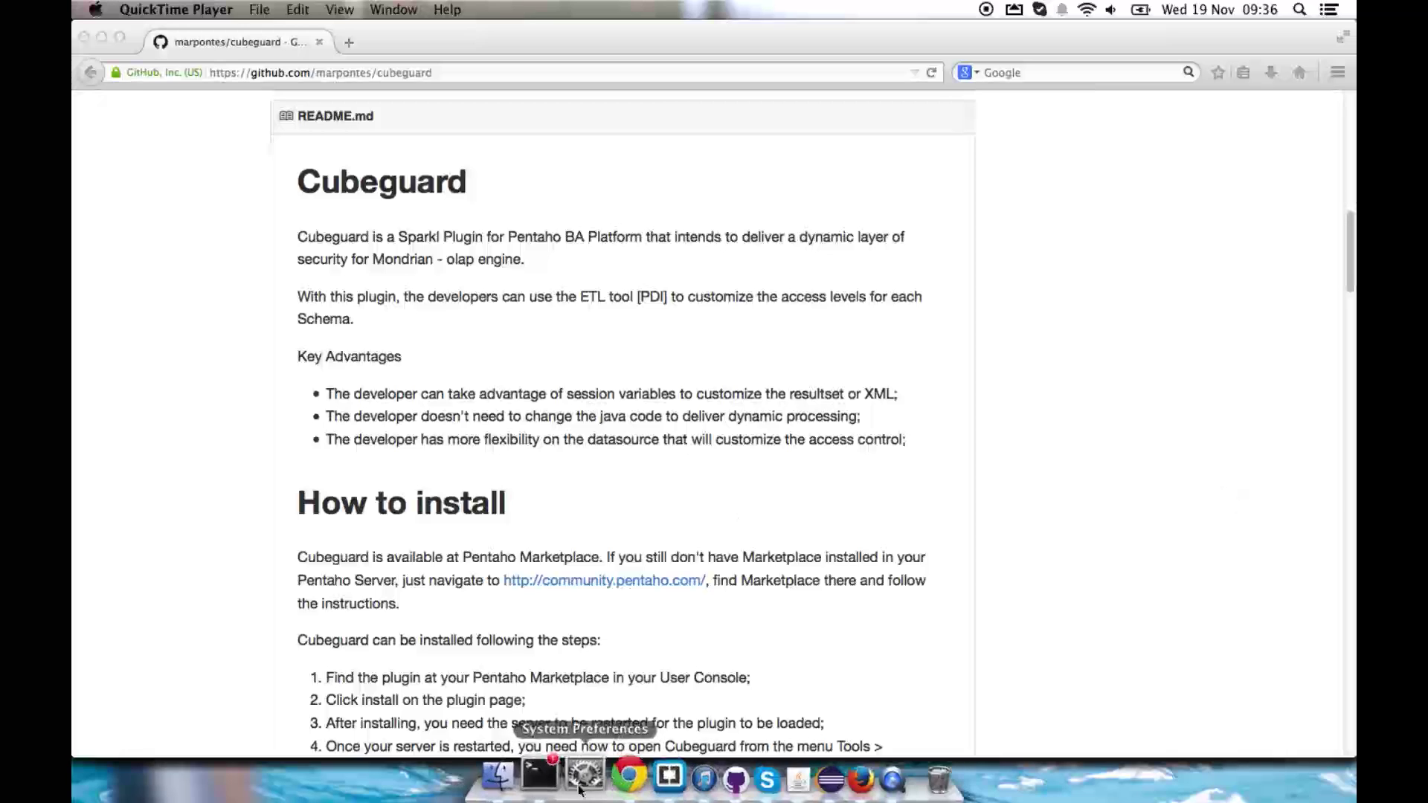
In Terminal, show the current folder with pwd and copy the biserver-ce-5.2.0.0-209.zip file name.
click(552, 780)
text(pwd)
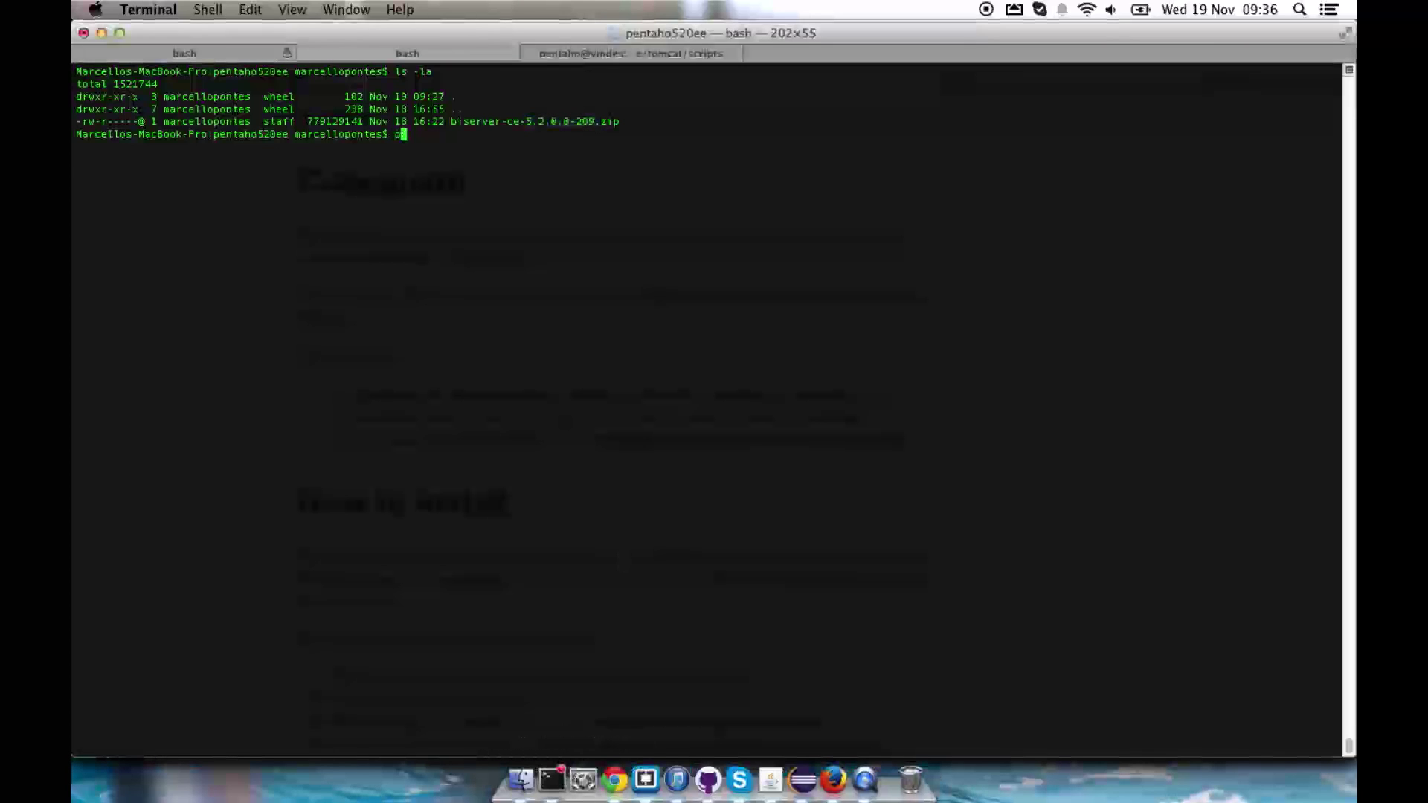
key(Return)
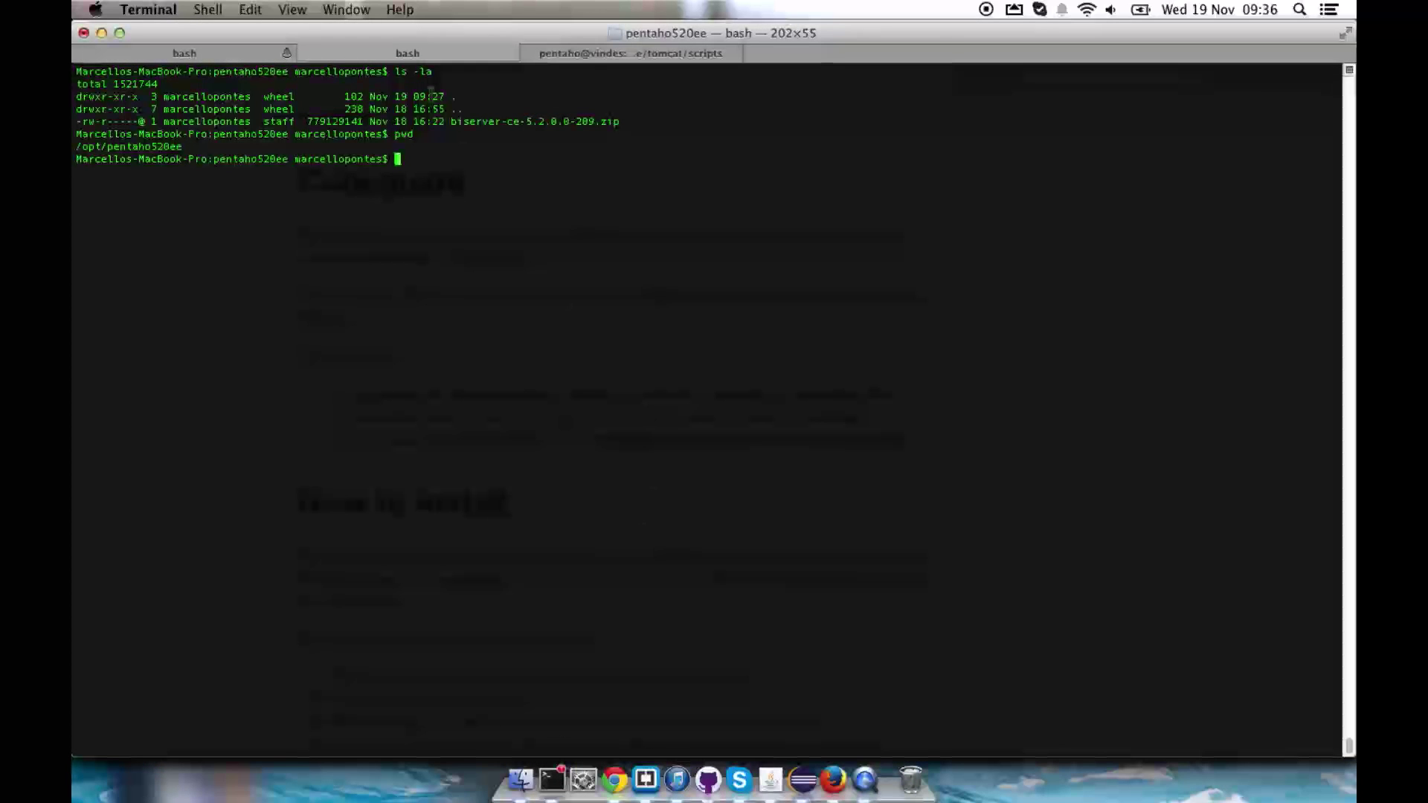
drag(451, 119, 621, 123)
key(super+c)
click(616, 189)
Unzip biserver-ce-5.2.0.0-209.zip and list the folder contents with ls -la.
text(unzip)
key(super+v)
key(Return)
key(Return)
key(Return)
key(Return)
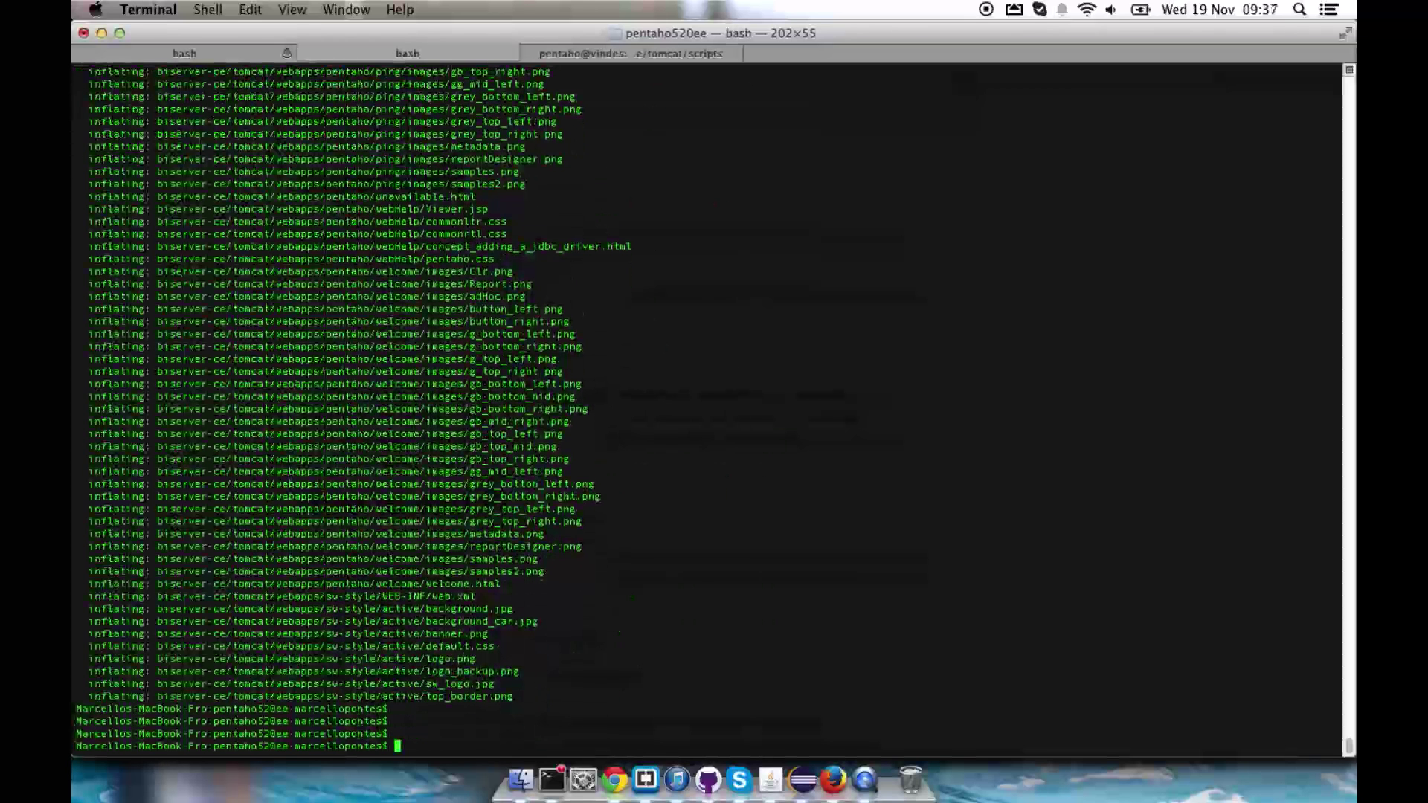
text(ls -la)
key(Return)
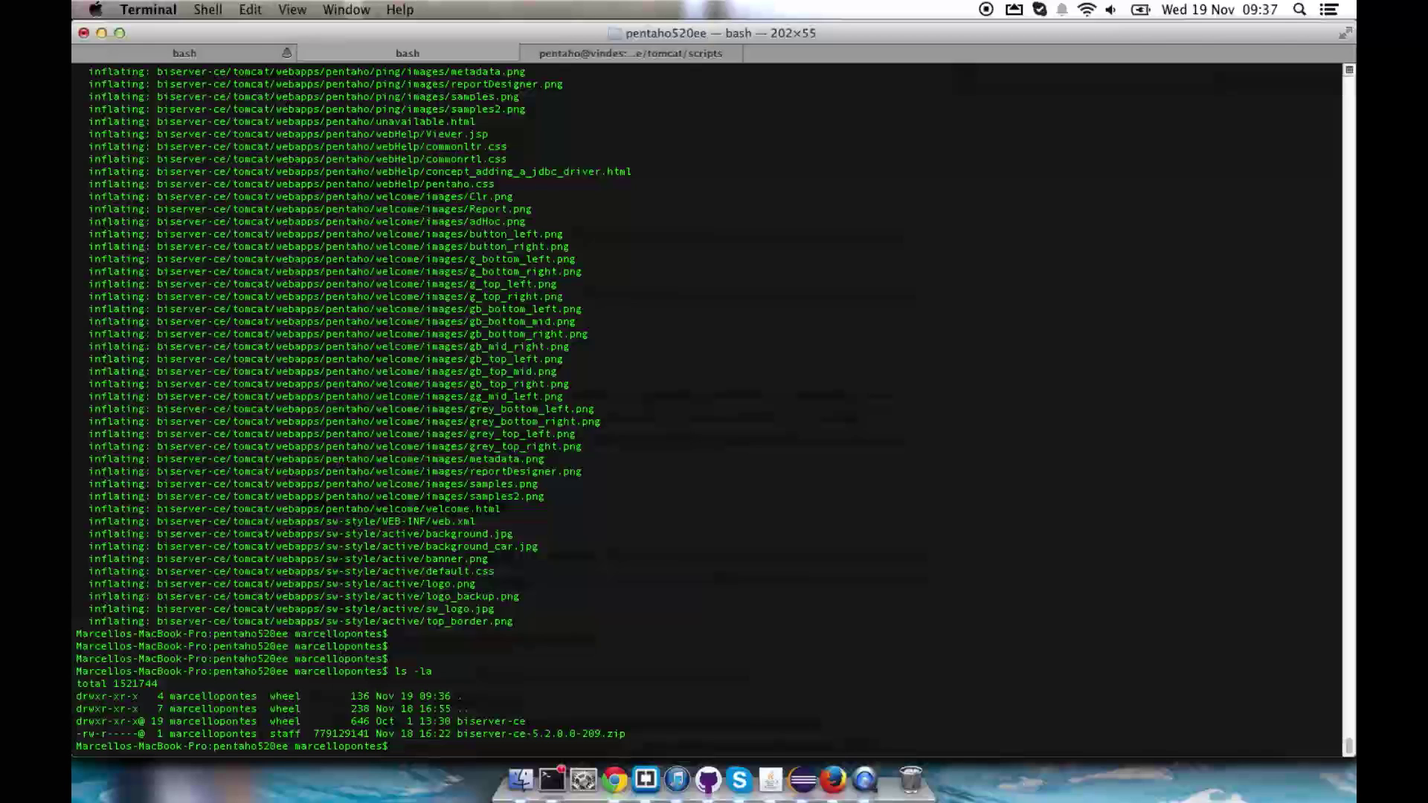
Change directory into biserver-ce/pentaho-solutions/system.
text(cd biserver-ce/pen)
key(Tab)
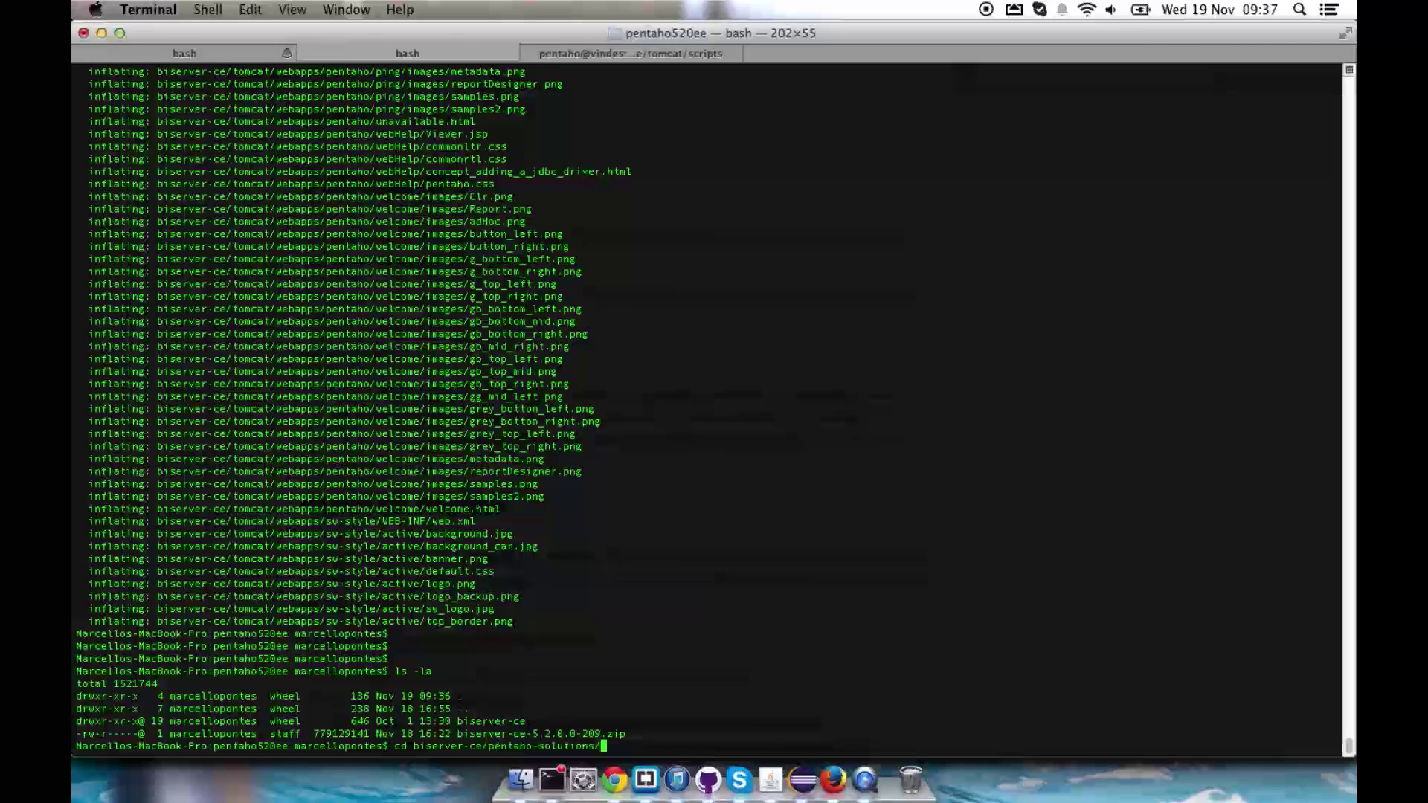
text(sy)
key(Tab)
key(Return)
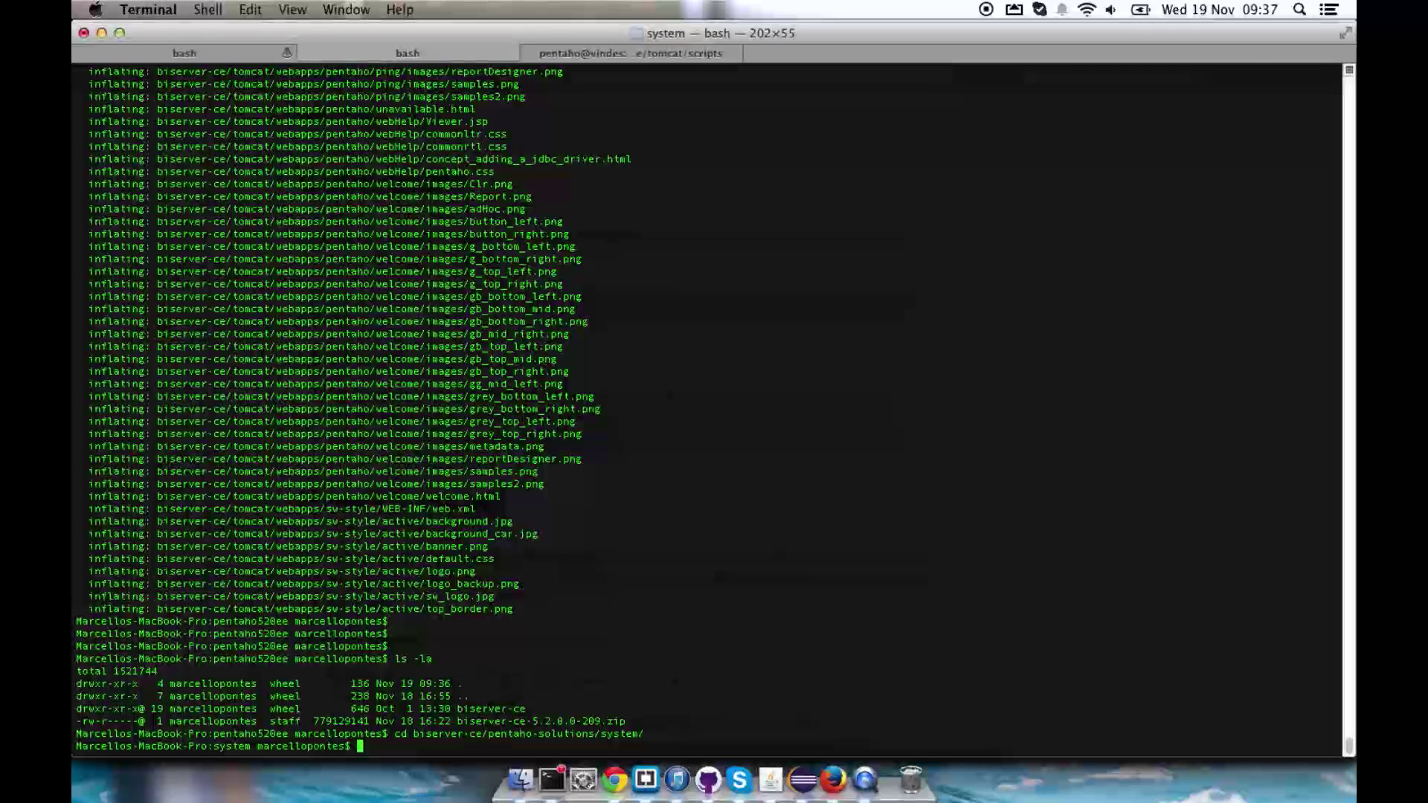
Copy the HTTPS clone URL from the cubeguard GitHub repository page in Firefox.
click(617, 773)
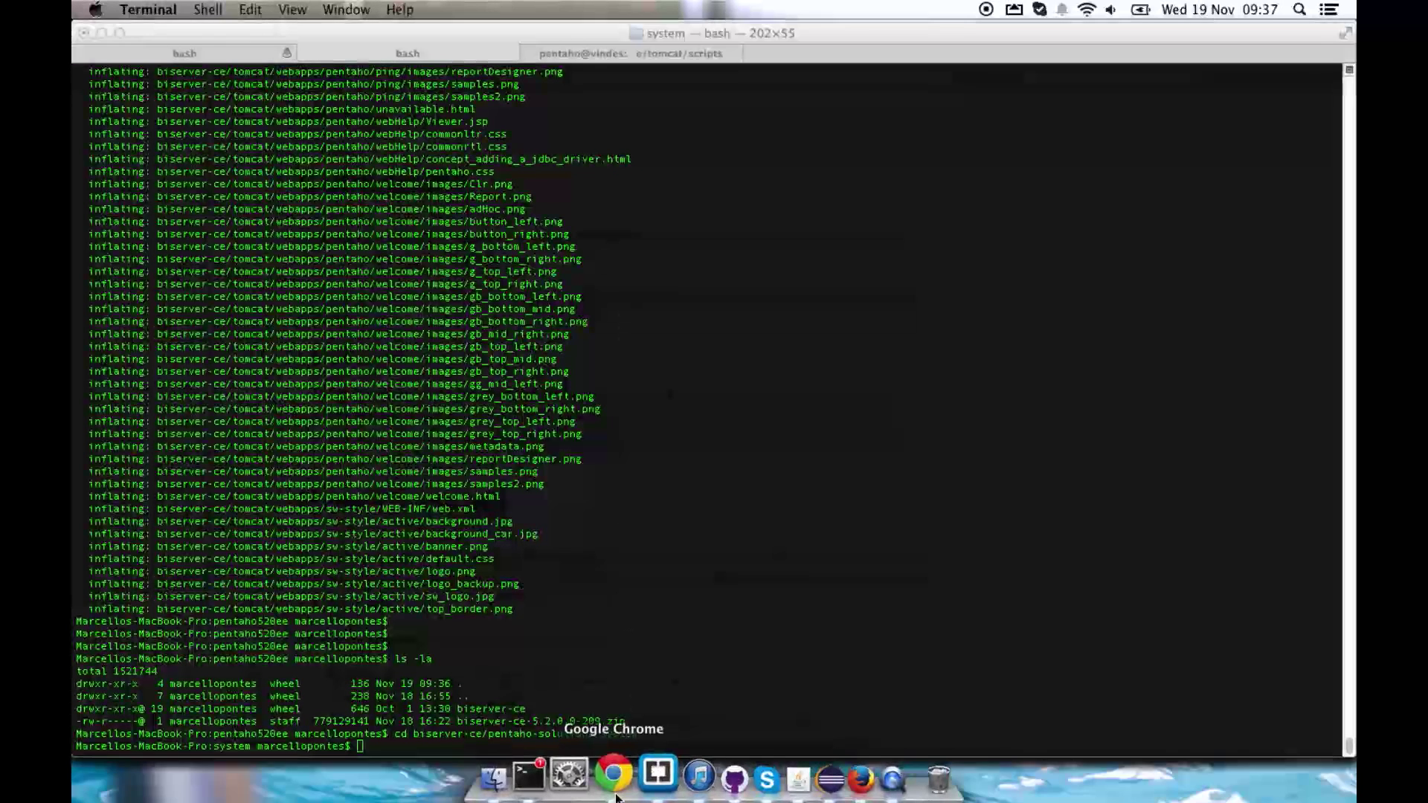
right_click(616, 777)
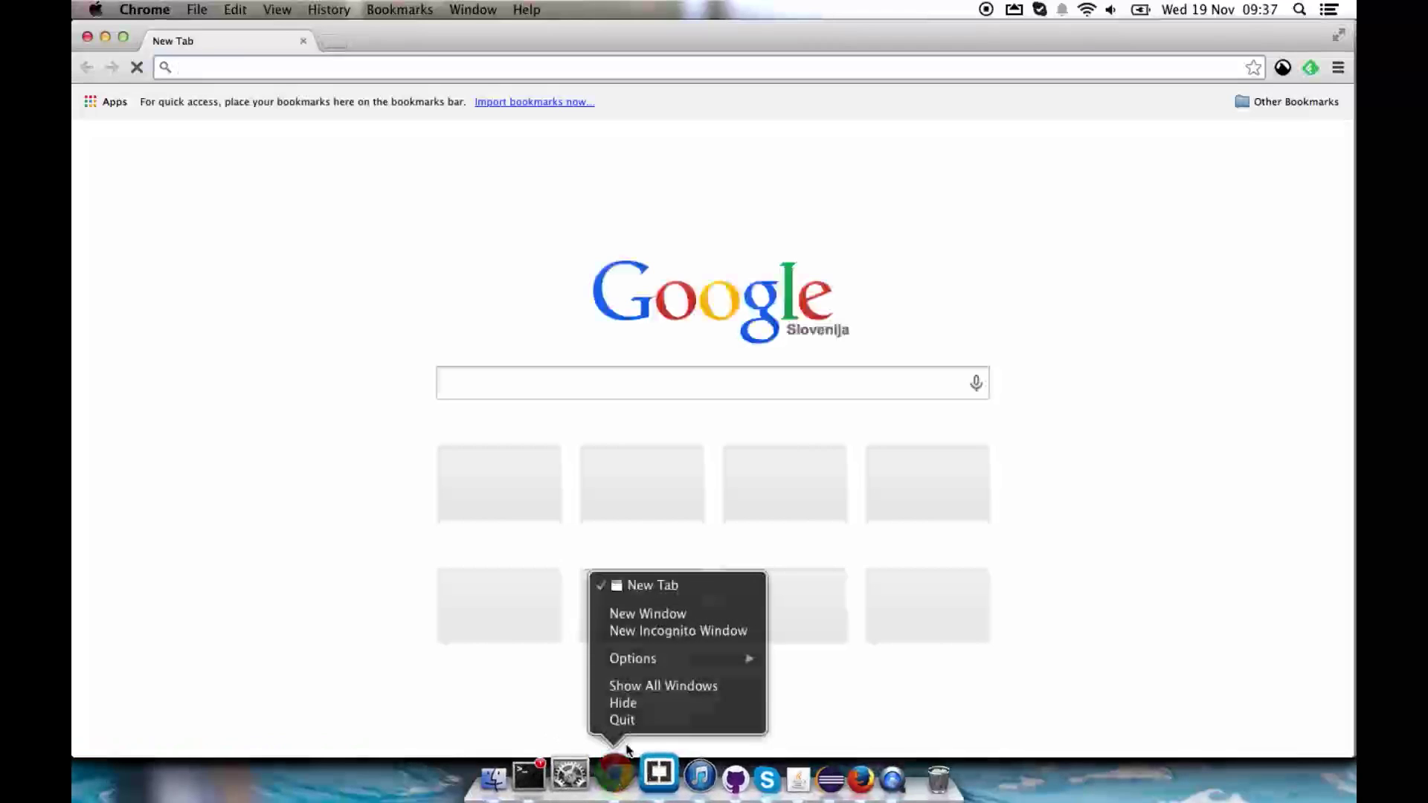
click(865, 782)
click(818, 777)
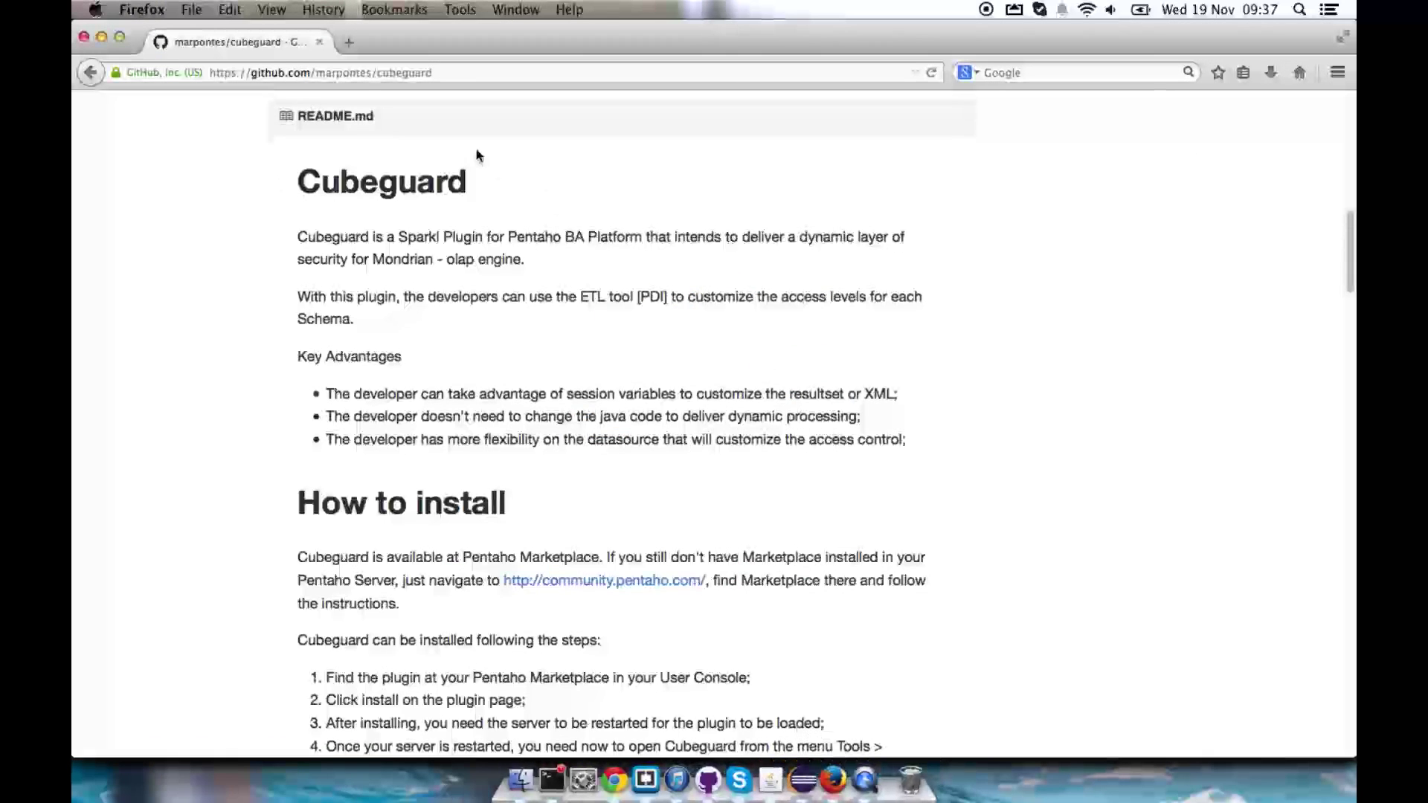
scroll(604, 363, up, 3)
scroll(604, 363, up, 10)
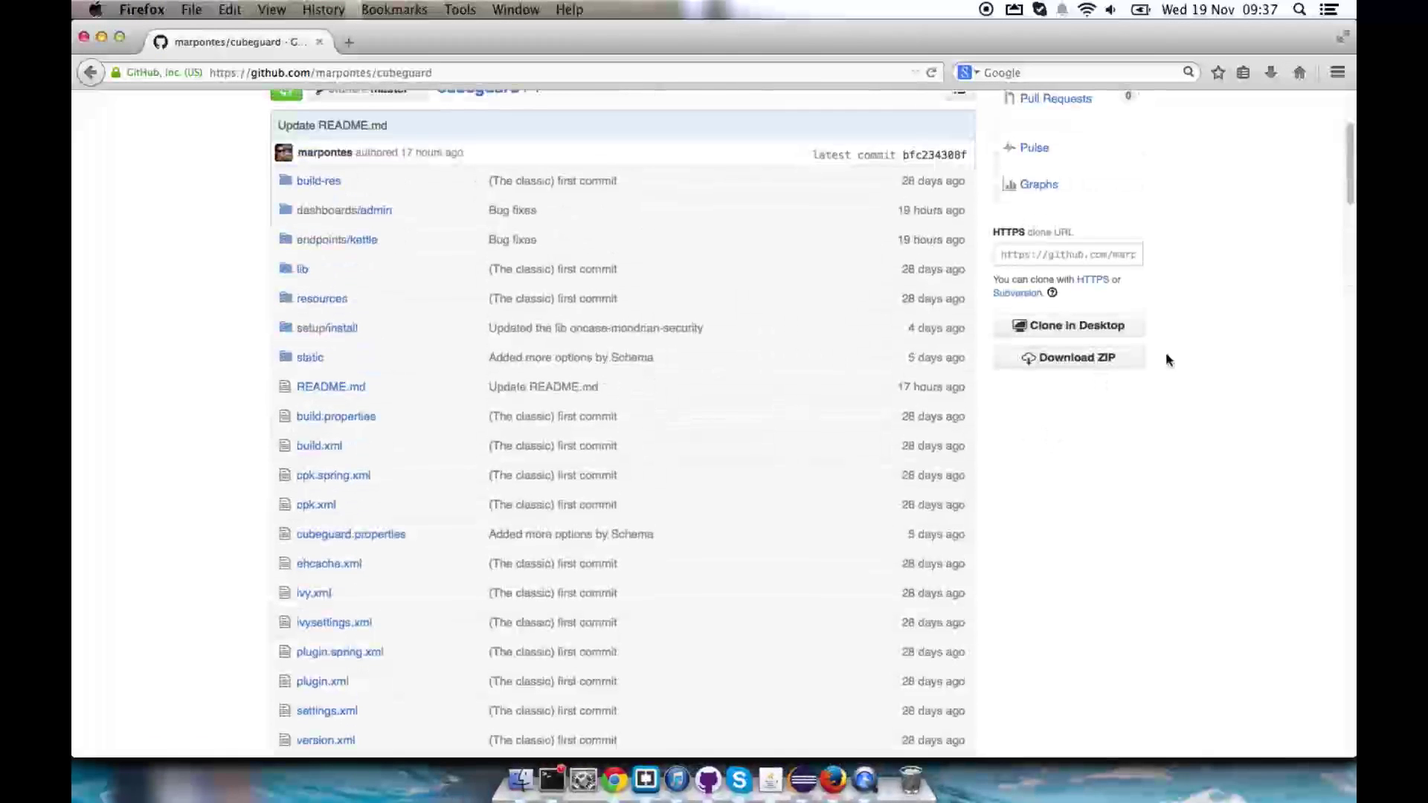
scroll(1174, 359, up, 5)
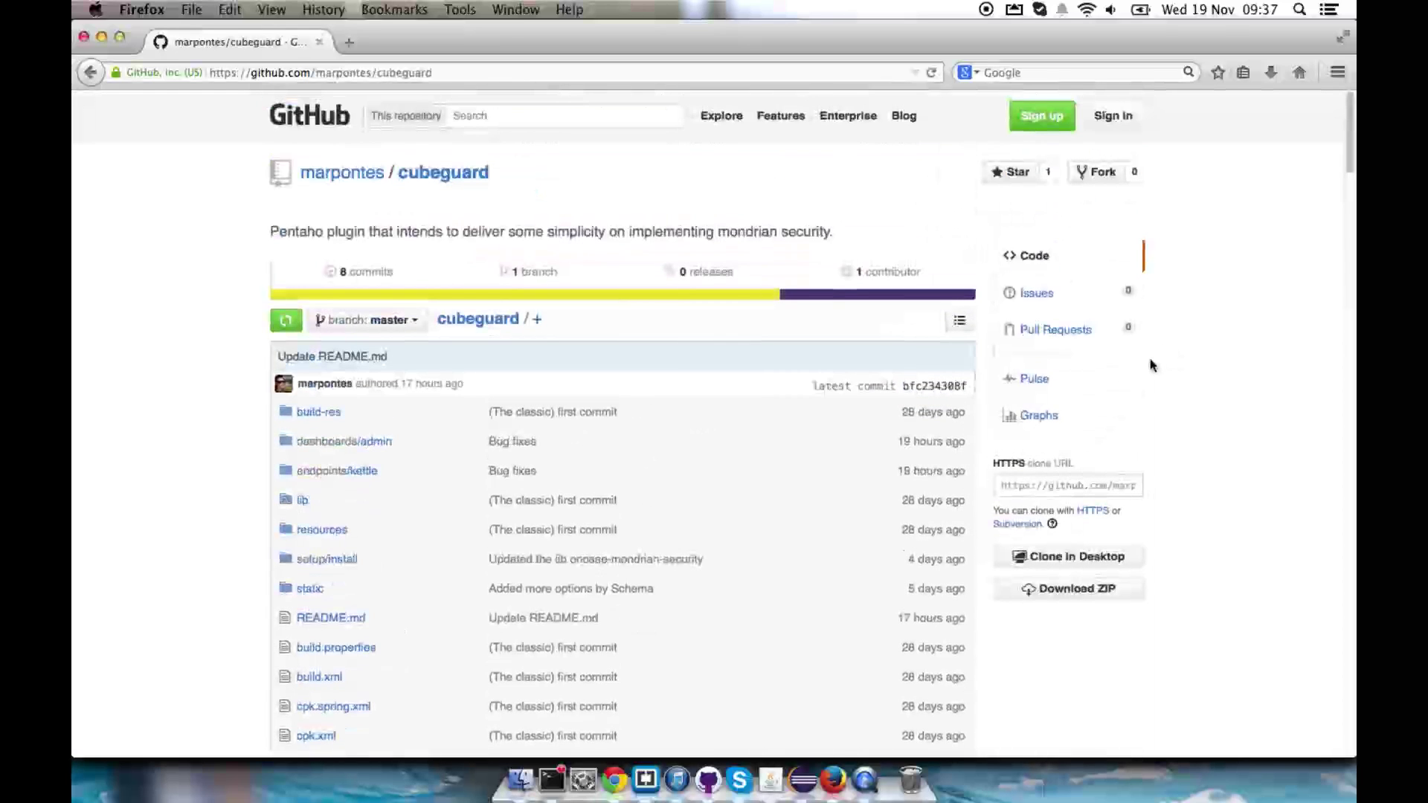
click(1099, 485)
key(super+c)
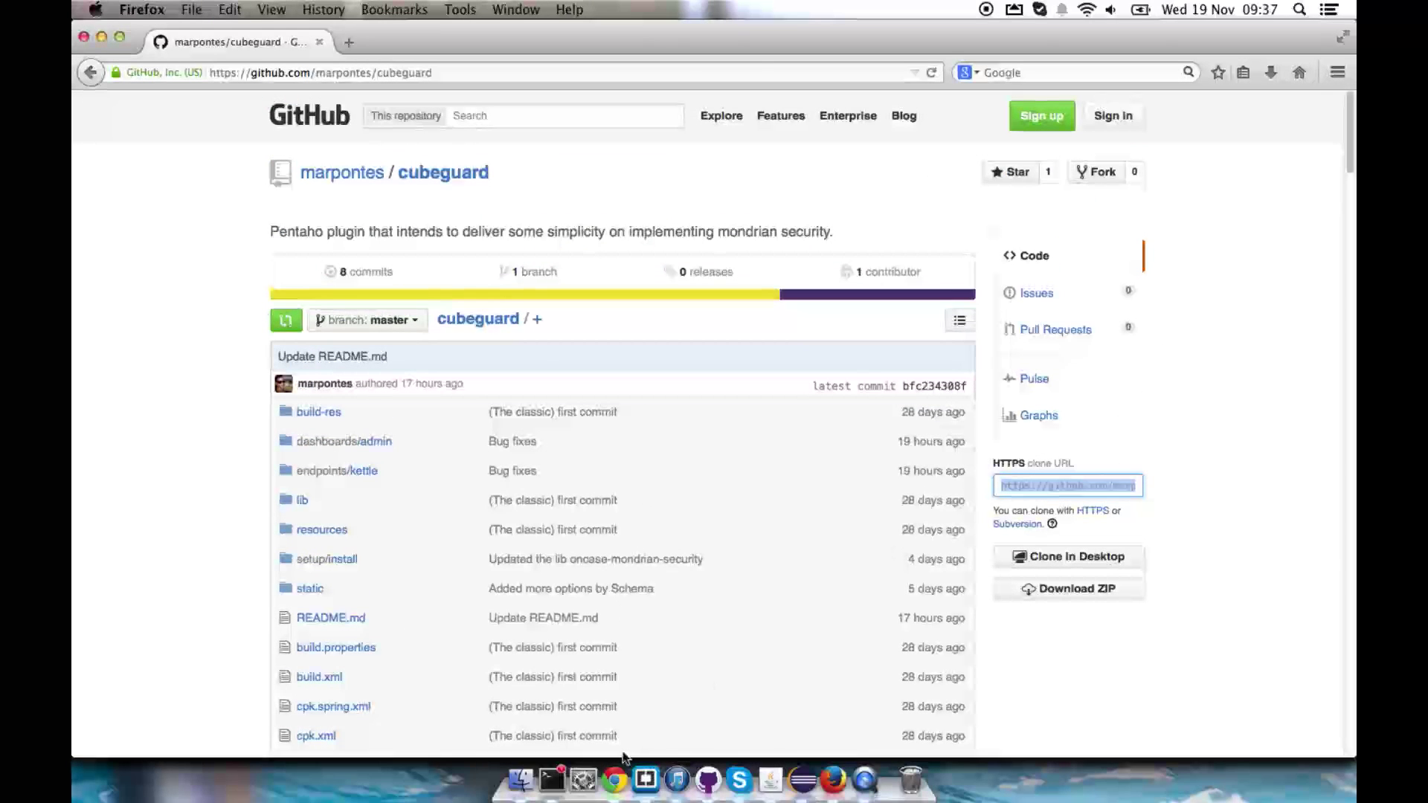
click(551, 778)
Clone the cubeguard repository with git clone and list the system folder to confirm it.
key(Return)
key(Return)
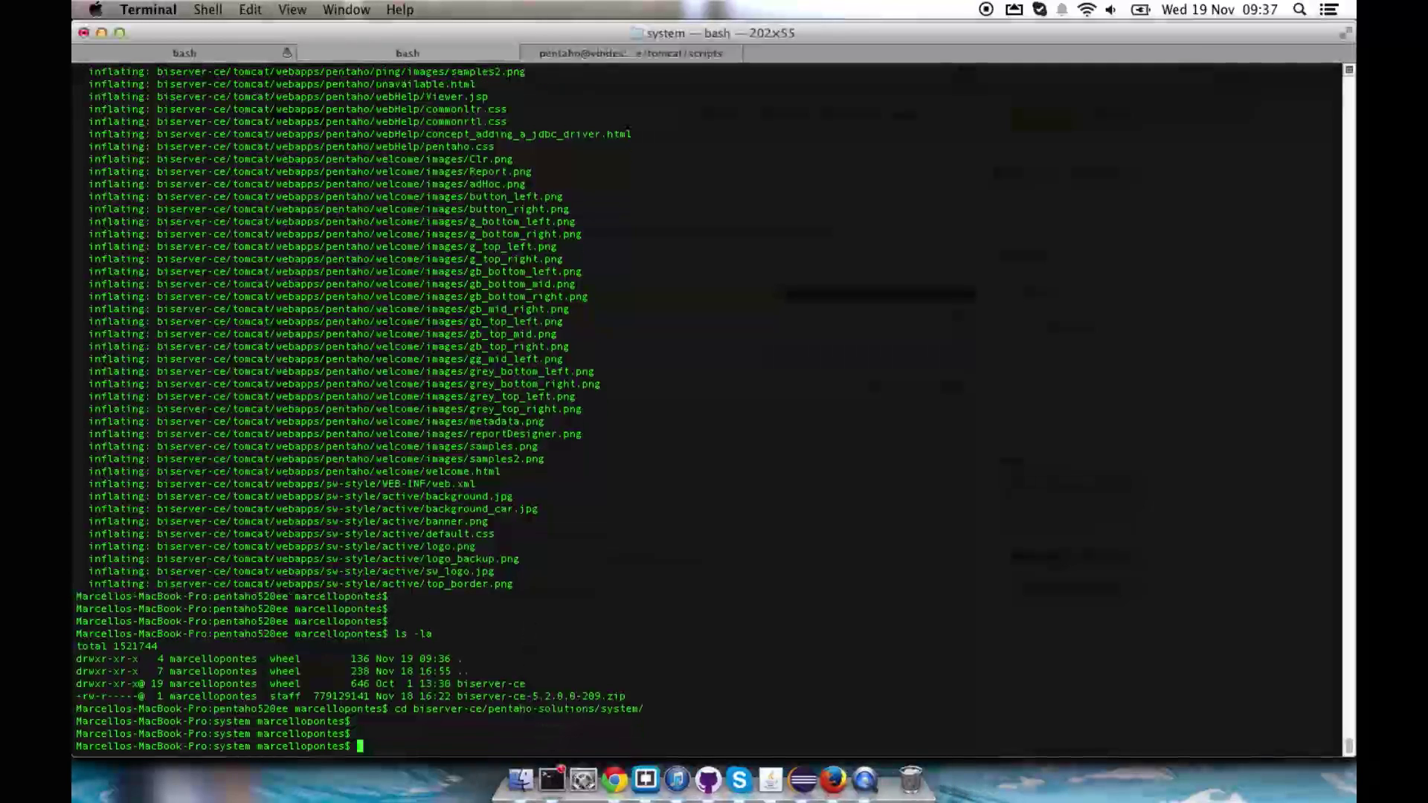
text(git clone)
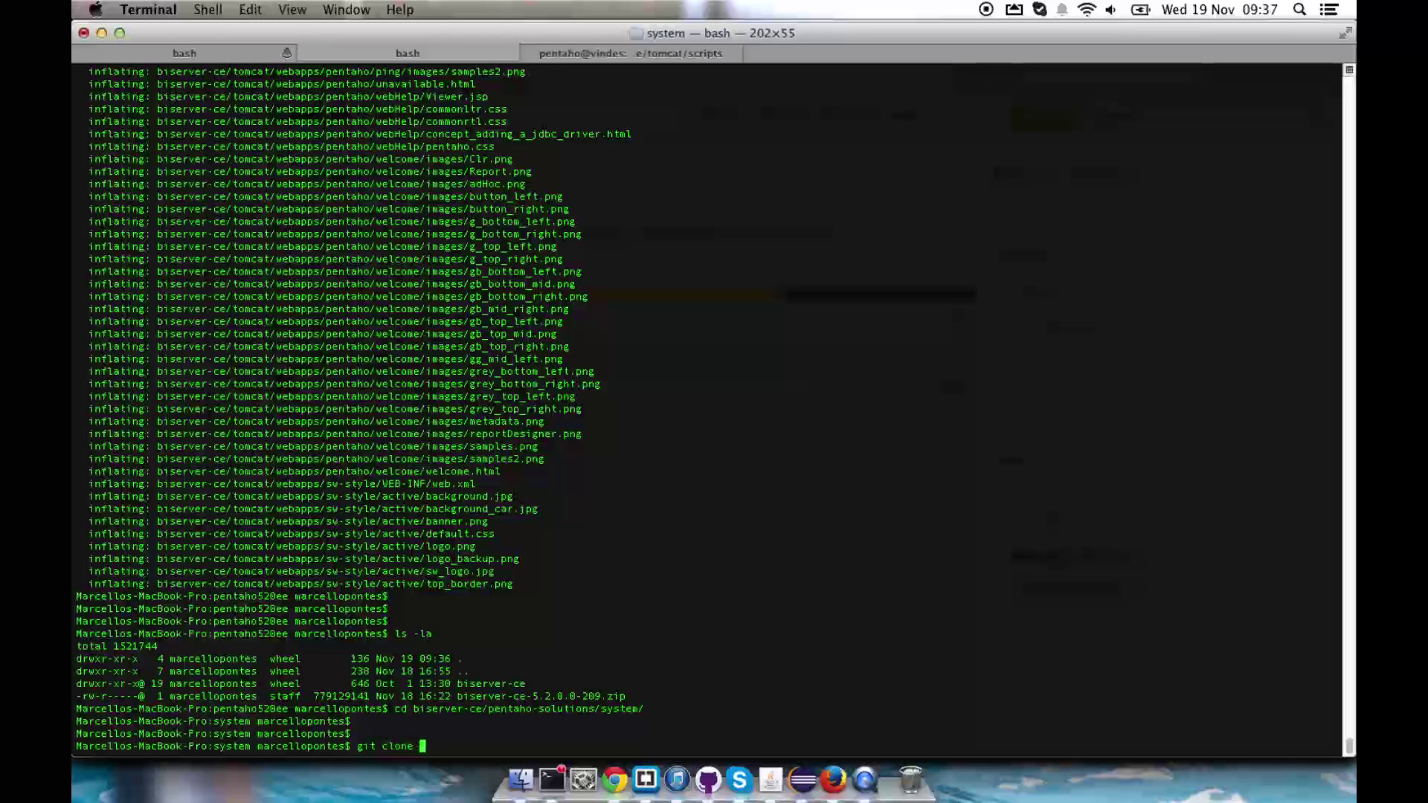
key(super+v)
key(Return)
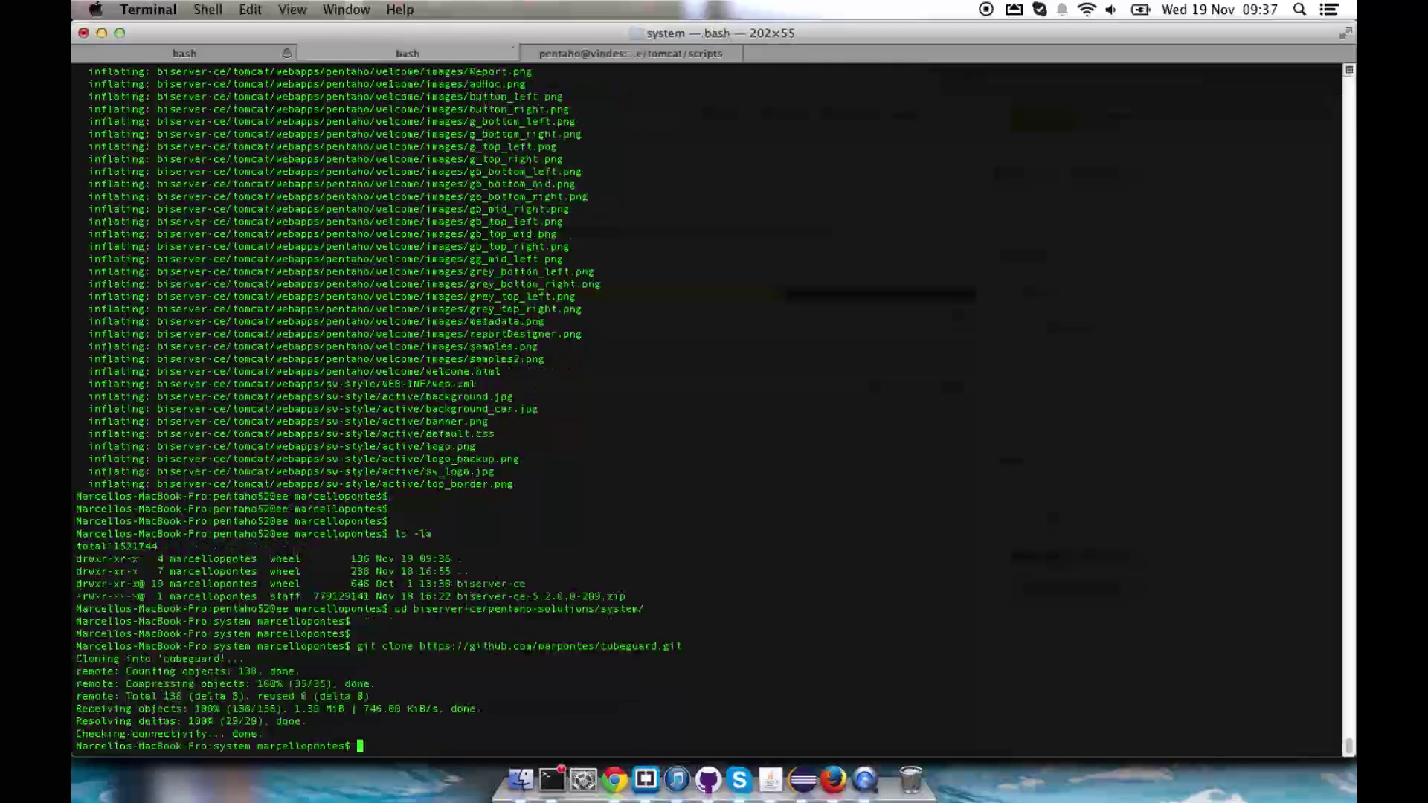
text(-la)
key(Return)
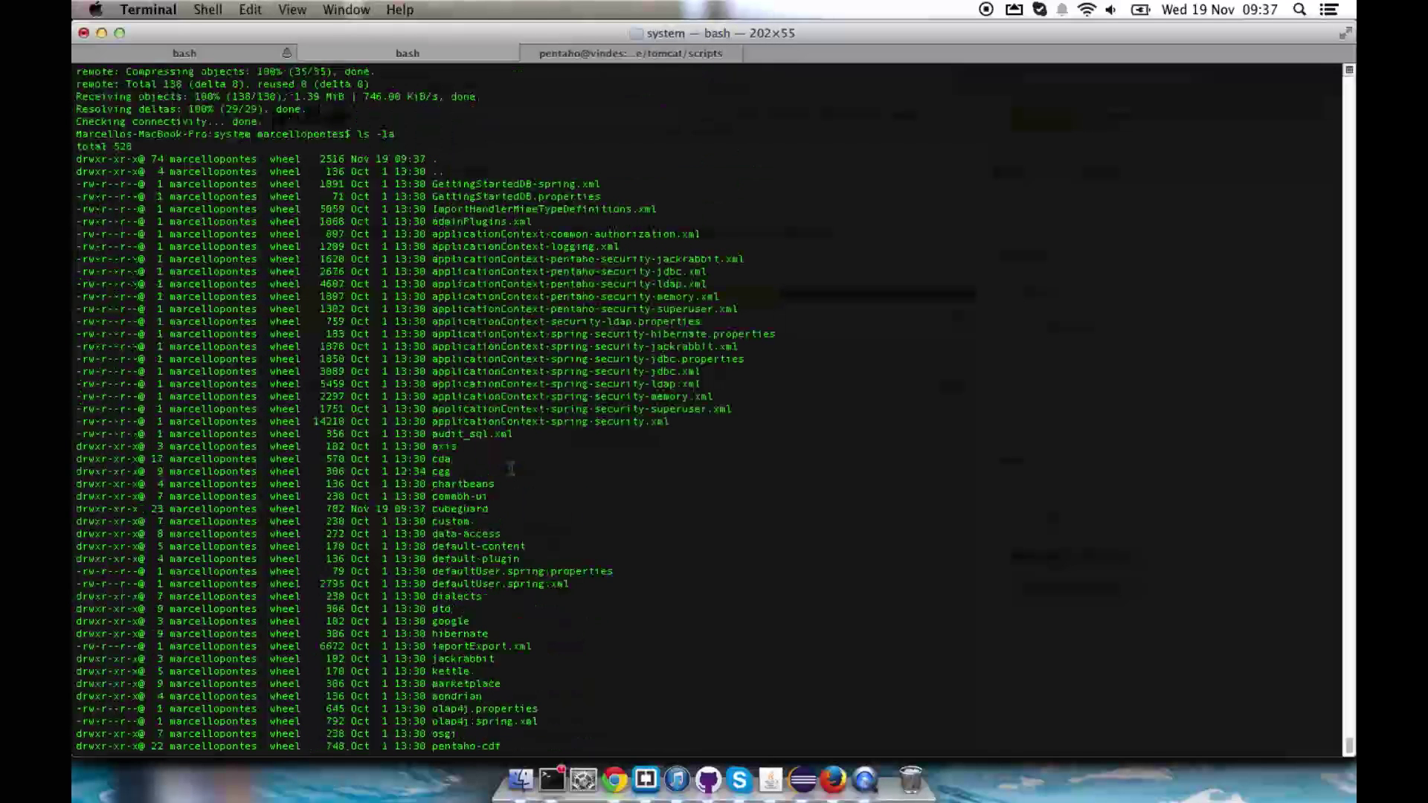
double_click(446, 510)
scroll(590, 488, down, 5)
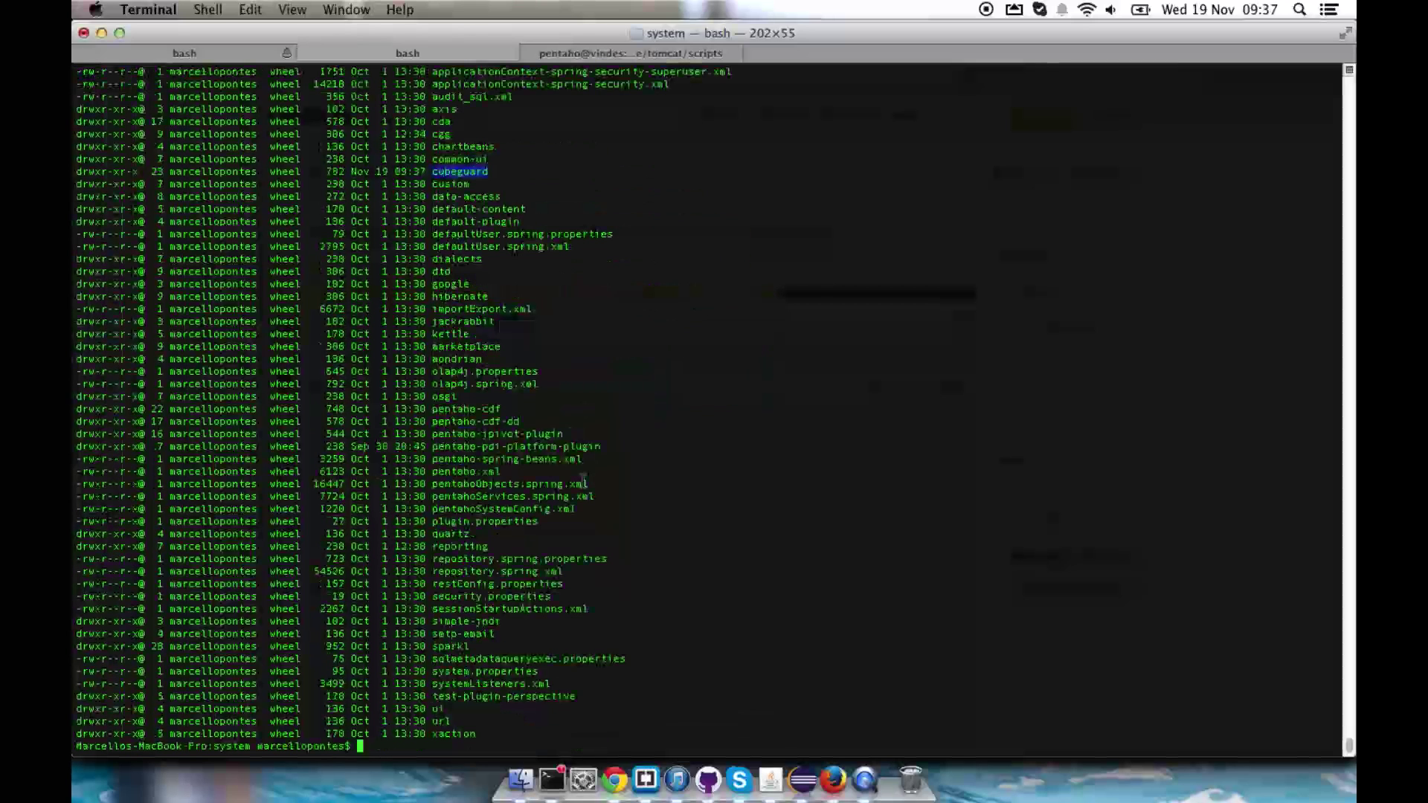
Go up to biserver-ce and launch the server with sudo ./start-pentaho.sh.
key(Return)
key(Return)
key(Return)
text(cd)
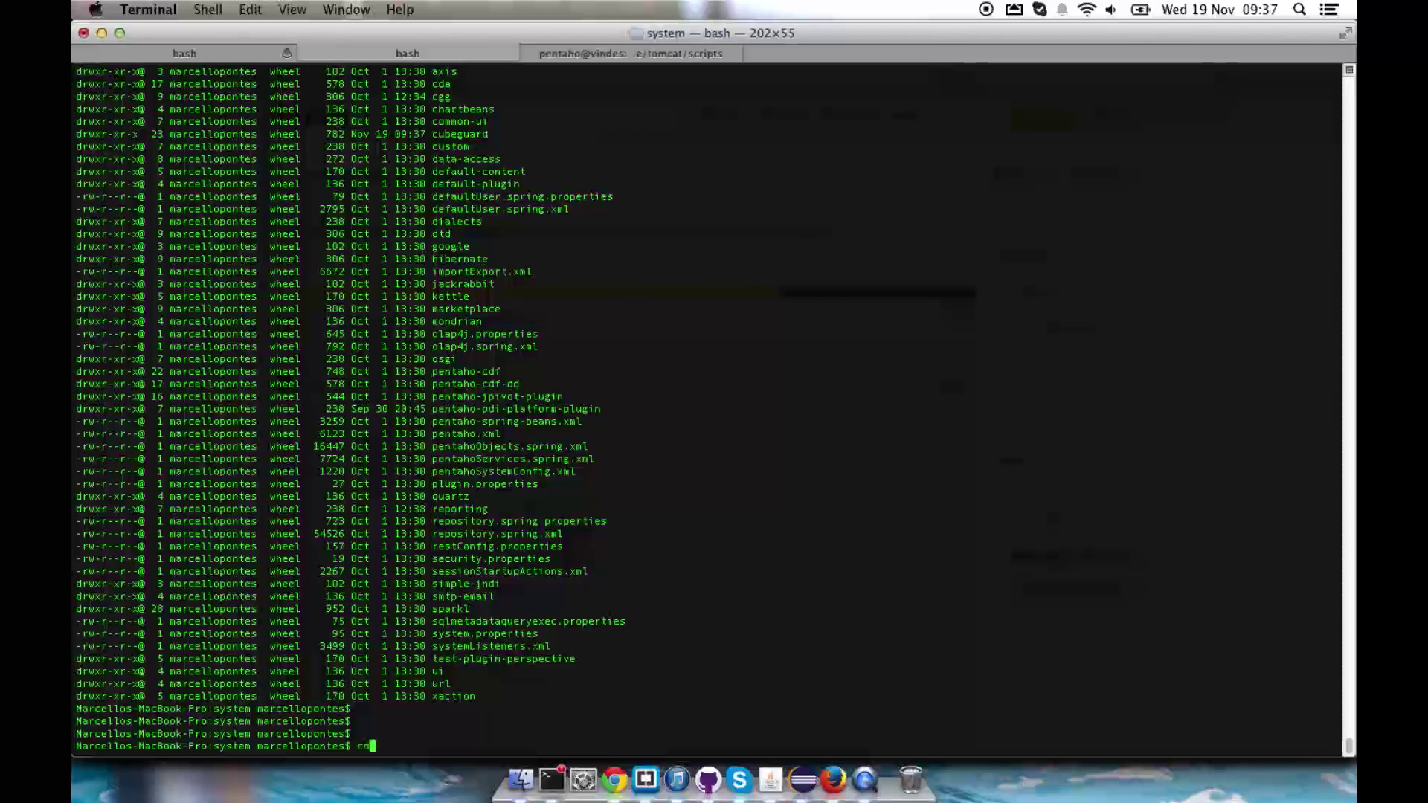
text( ../../)
key(Return)
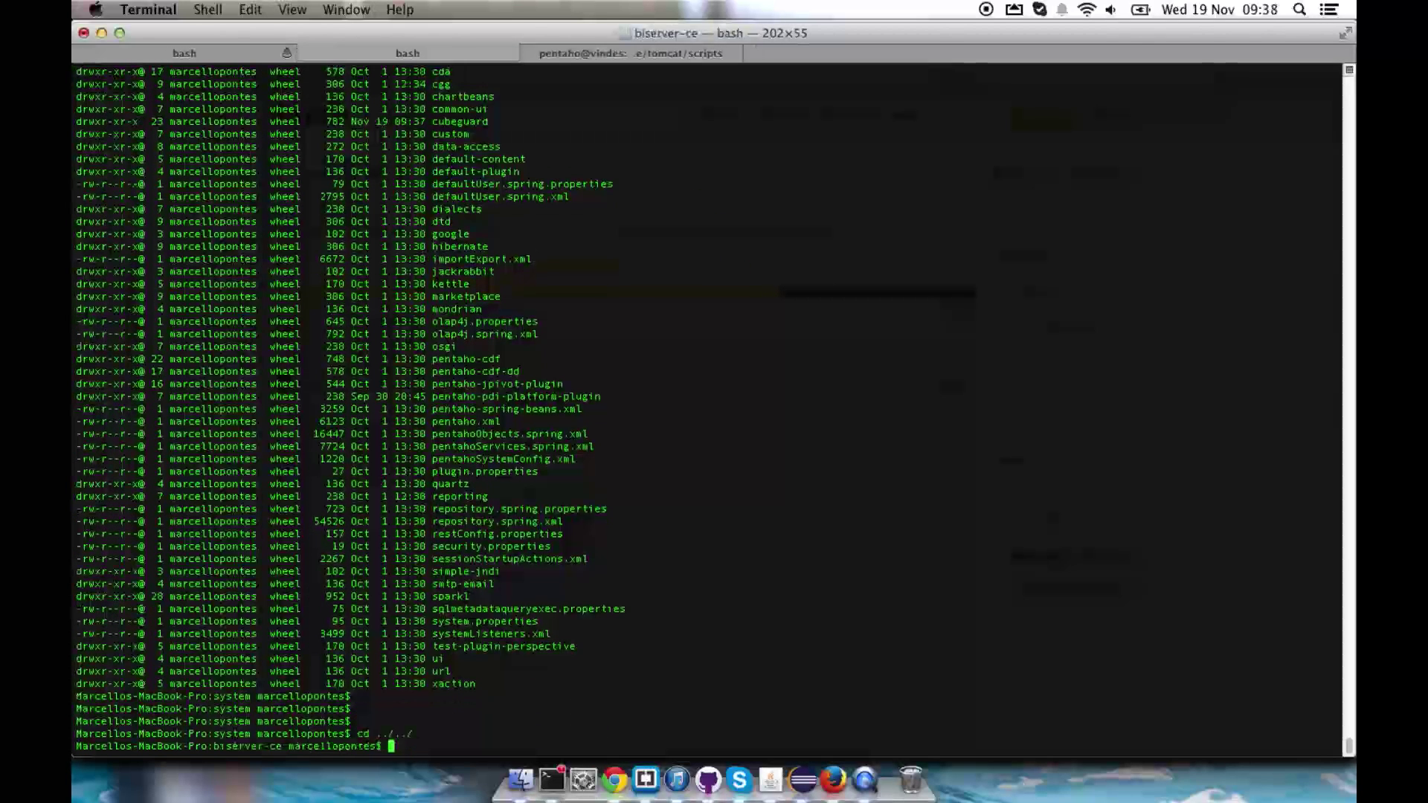
text(sudo ./start-pentaho.sh)
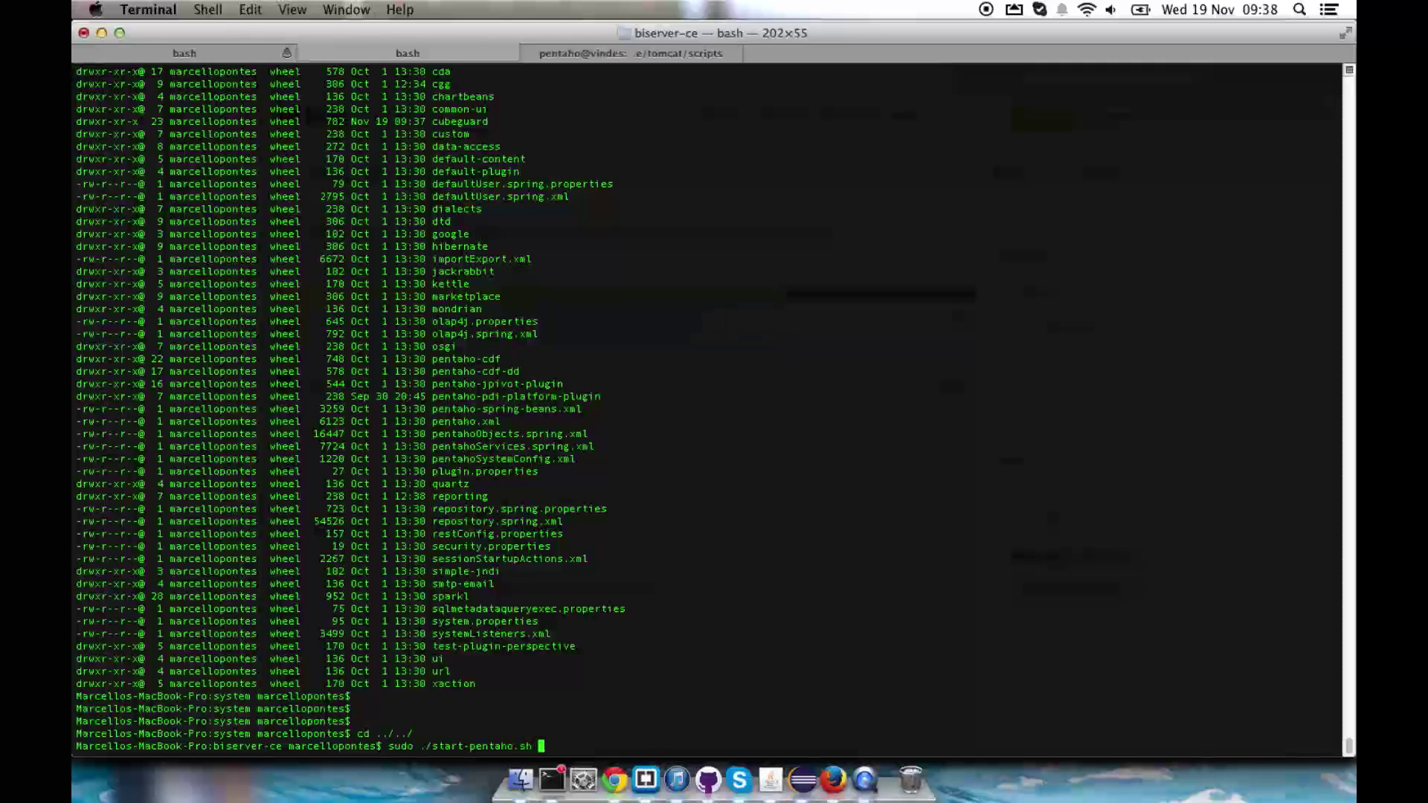
key(Return)
key(Return)
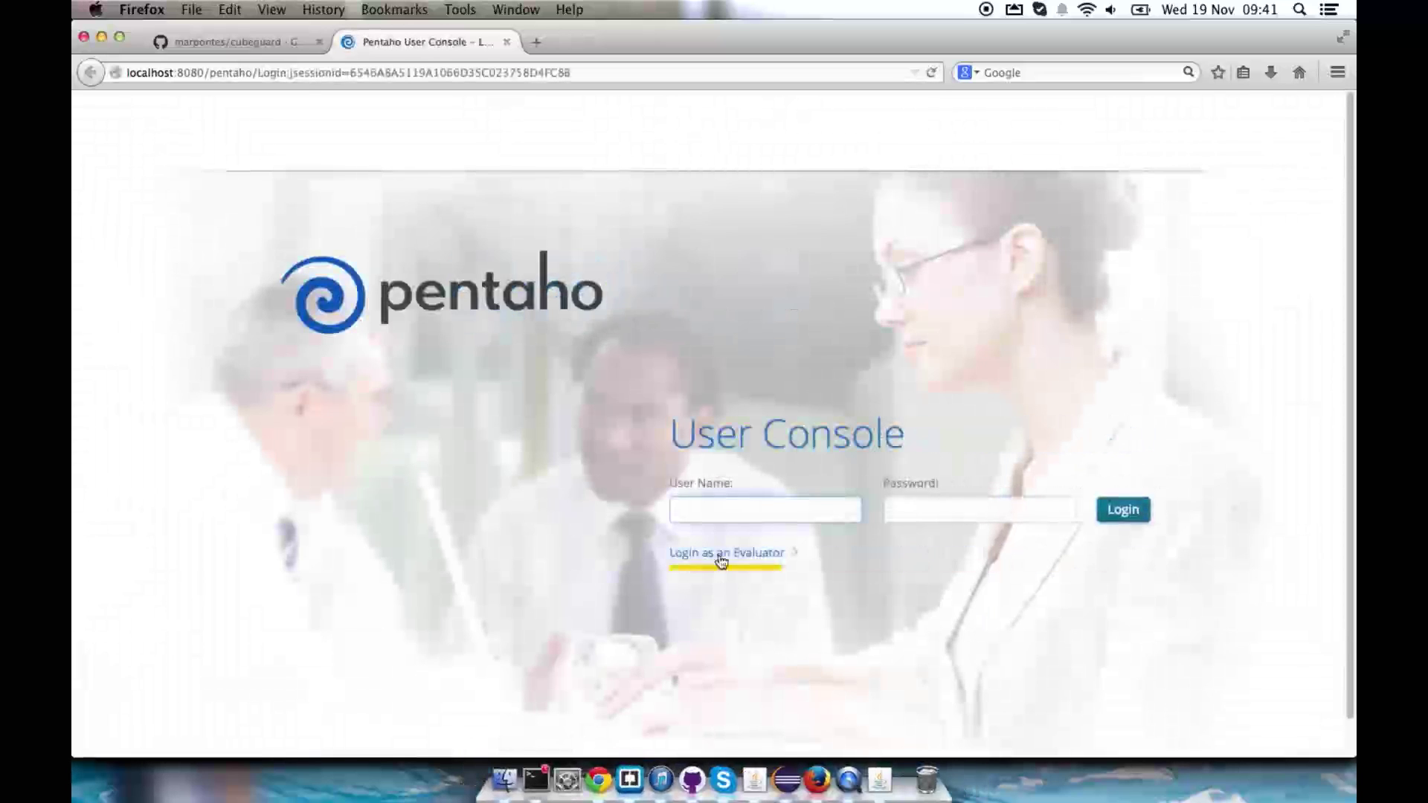
Log in with the evaluator credentials as Administrator.
click(724, 511)
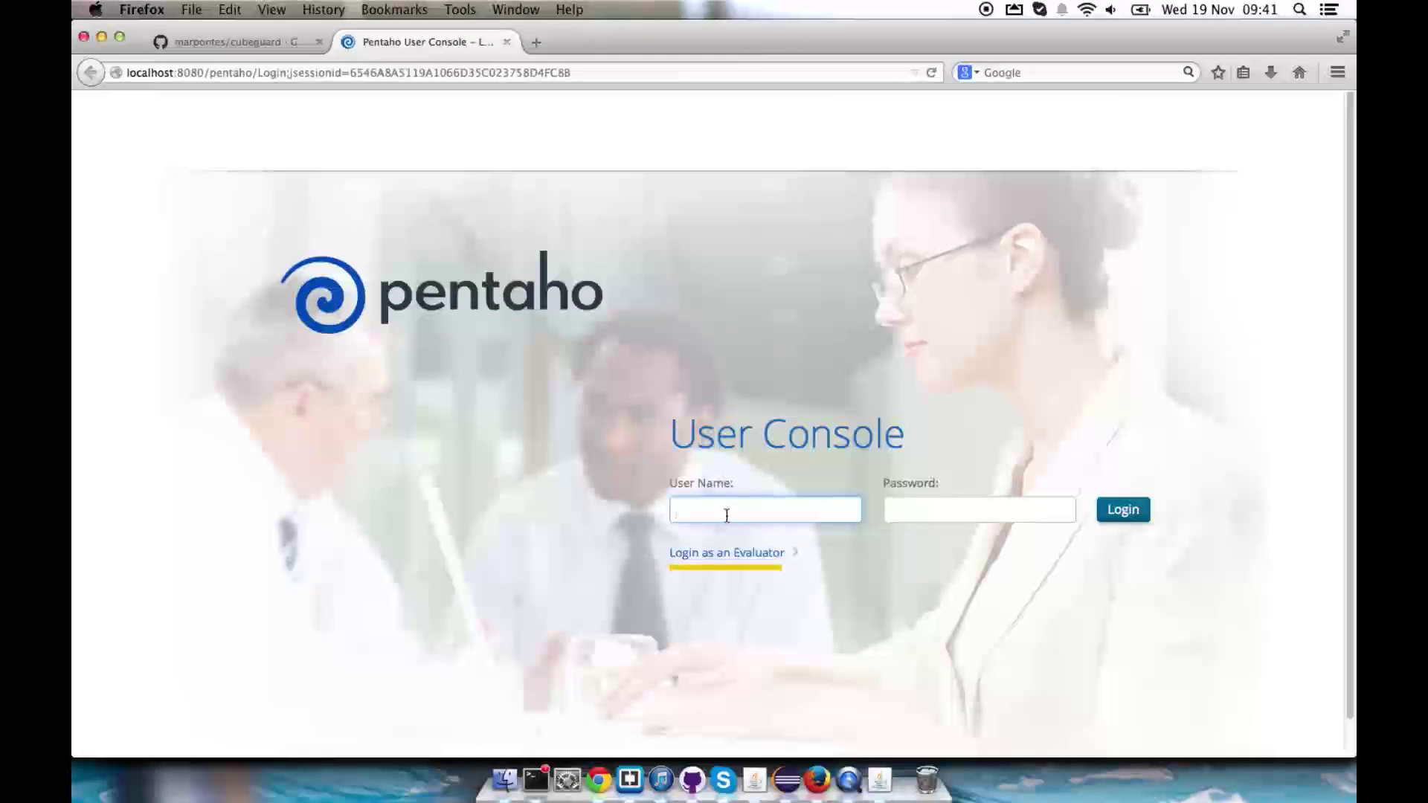
click(740, 554)
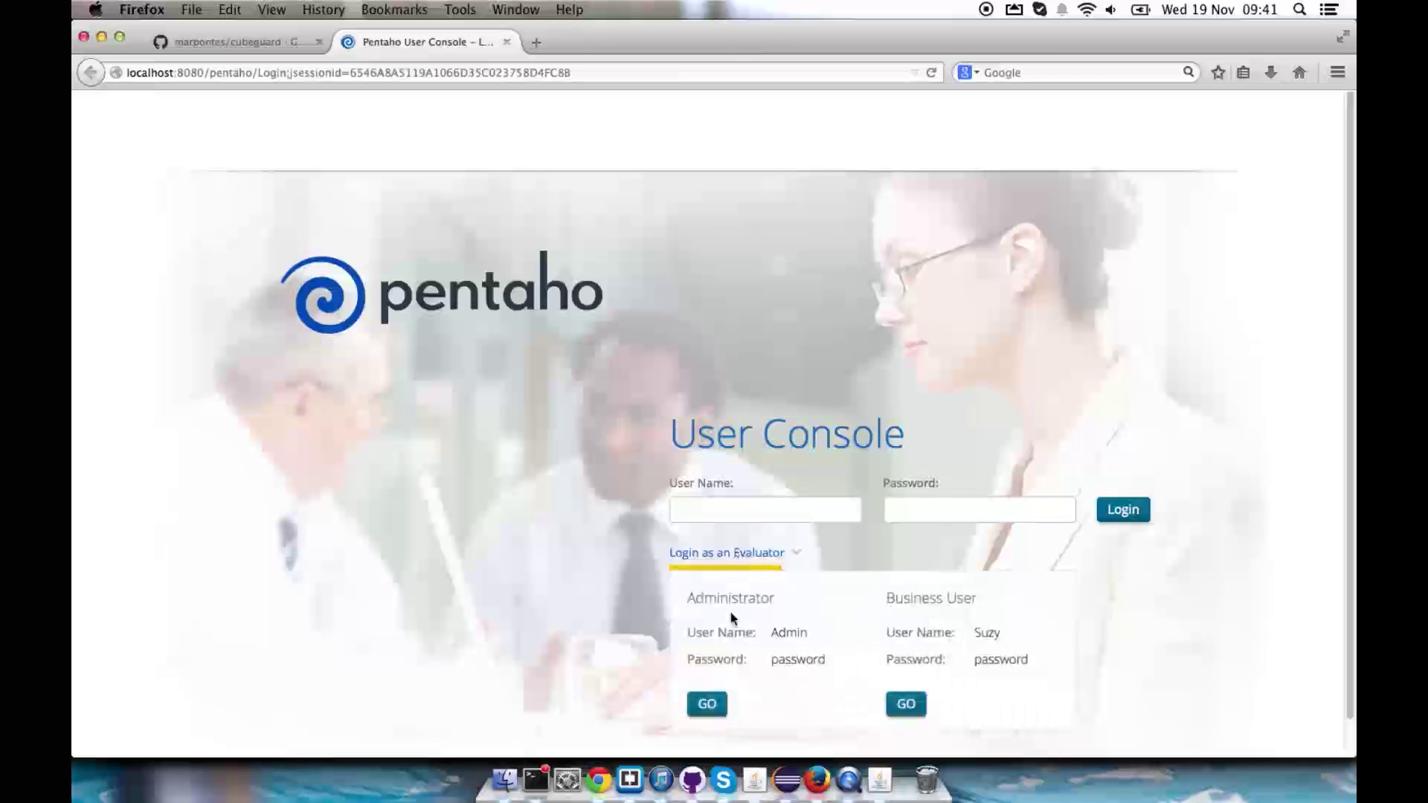
click(706, 705)
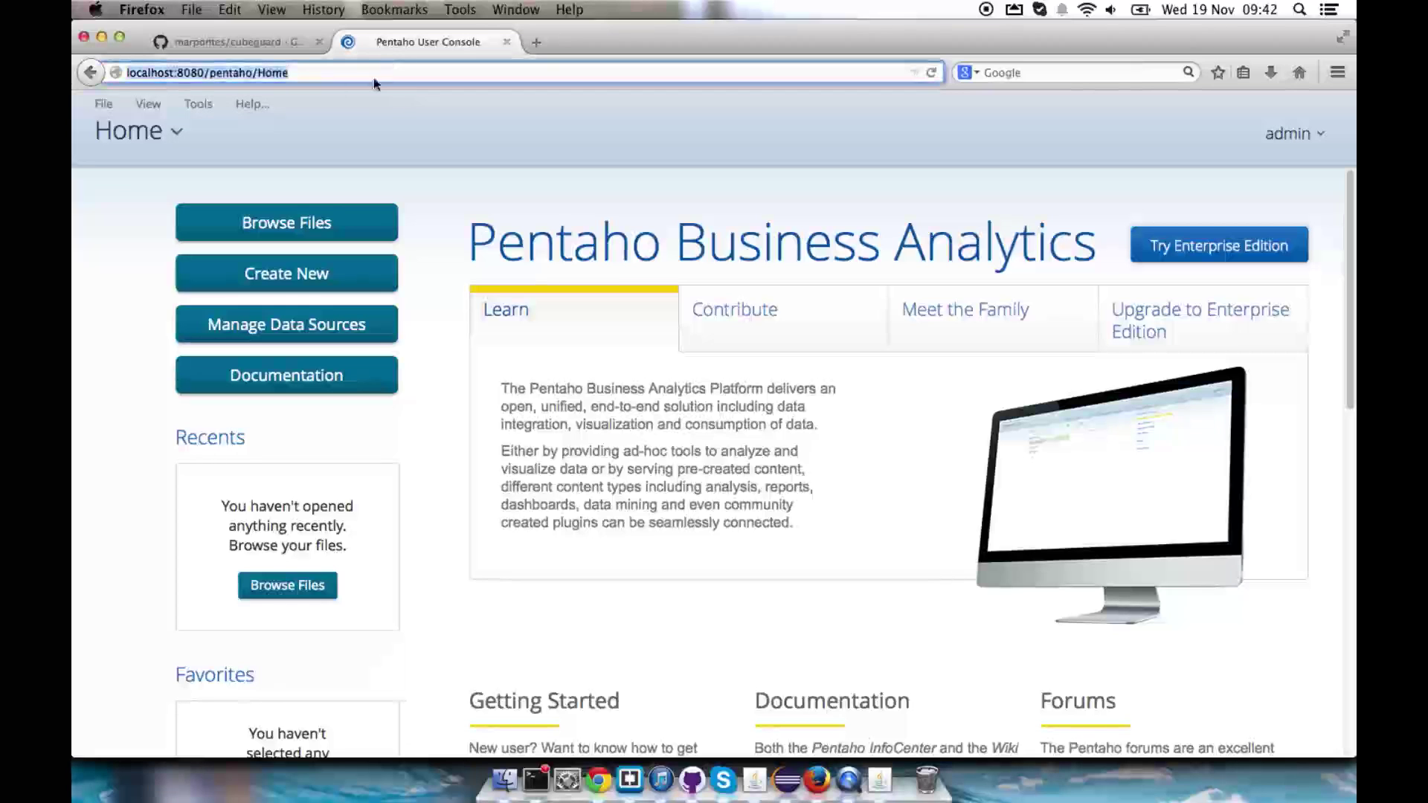
Open the Cubeguard plugin from the Tools menu.
click(199, 105)
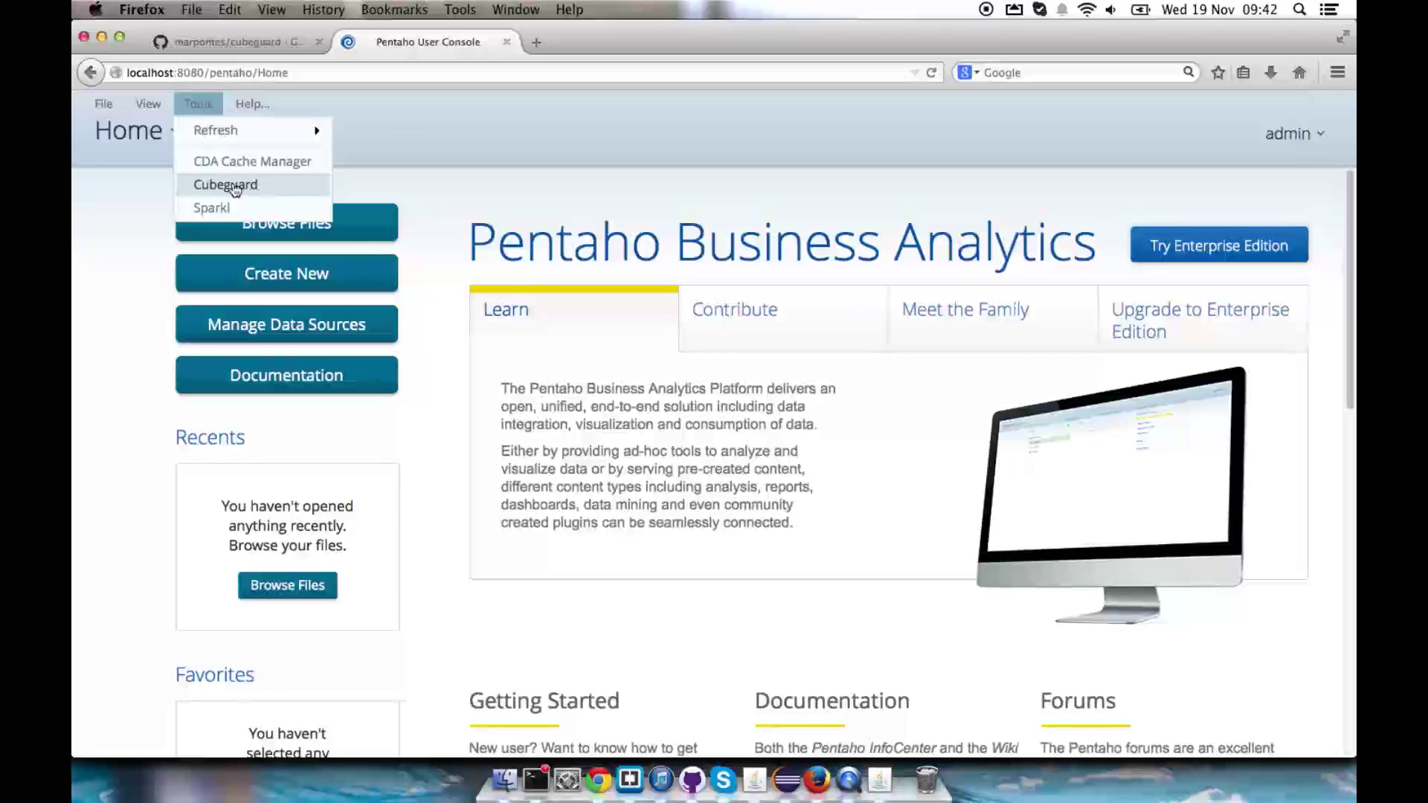
click(230, 189)
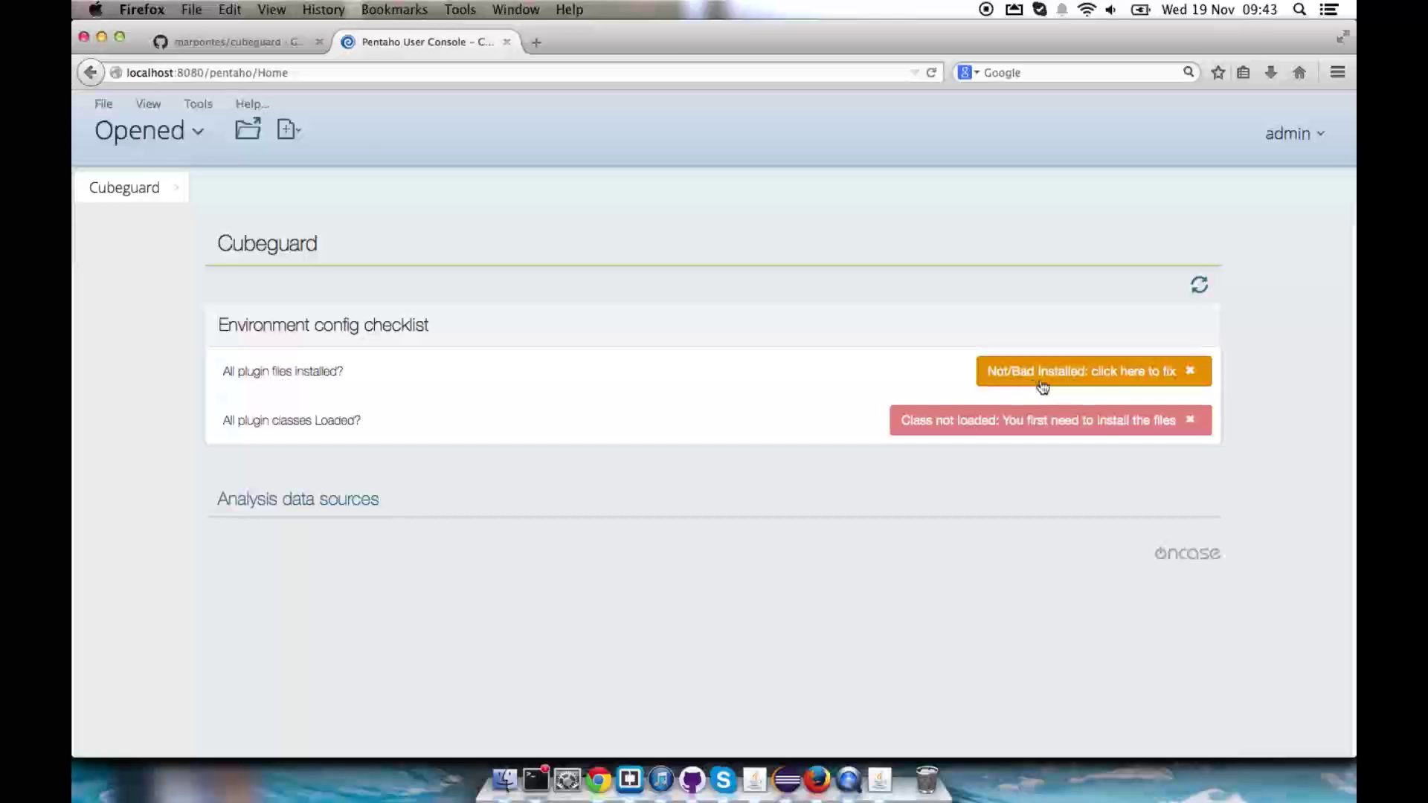
Install the missing Cubeguard plugin files, refresh the checklist, and close the Cubeguard page.
click(1144, 379)
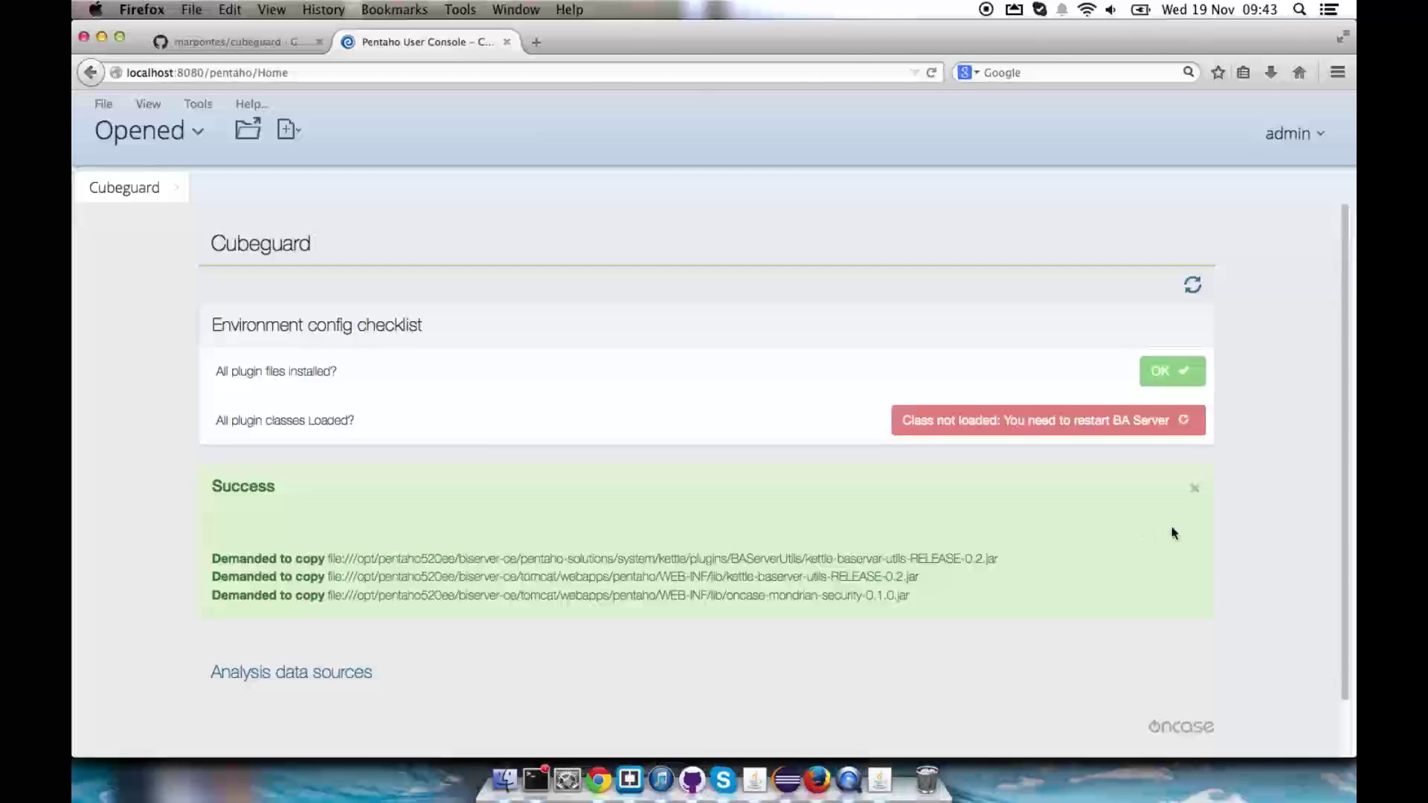
click(1194, 488)
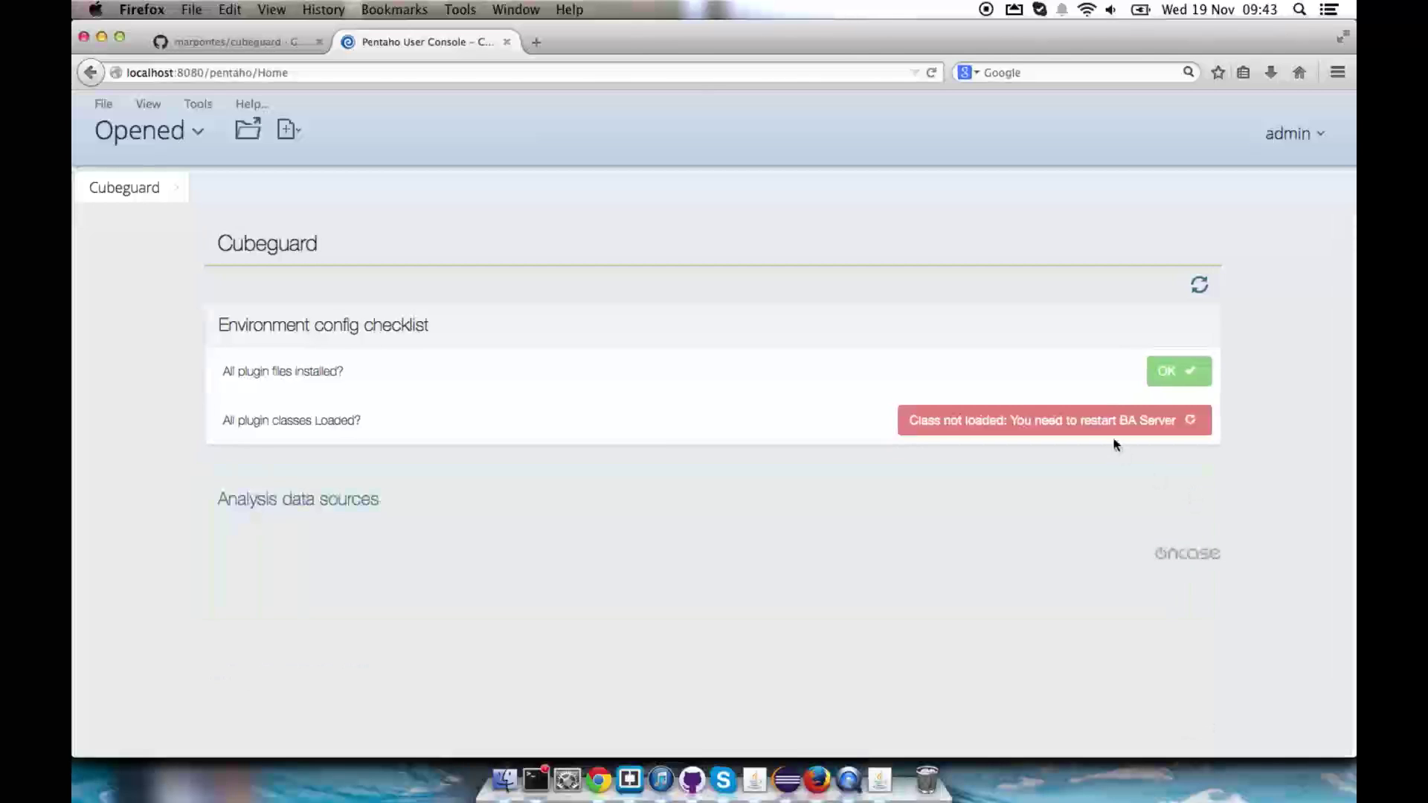
click(1205, 285)
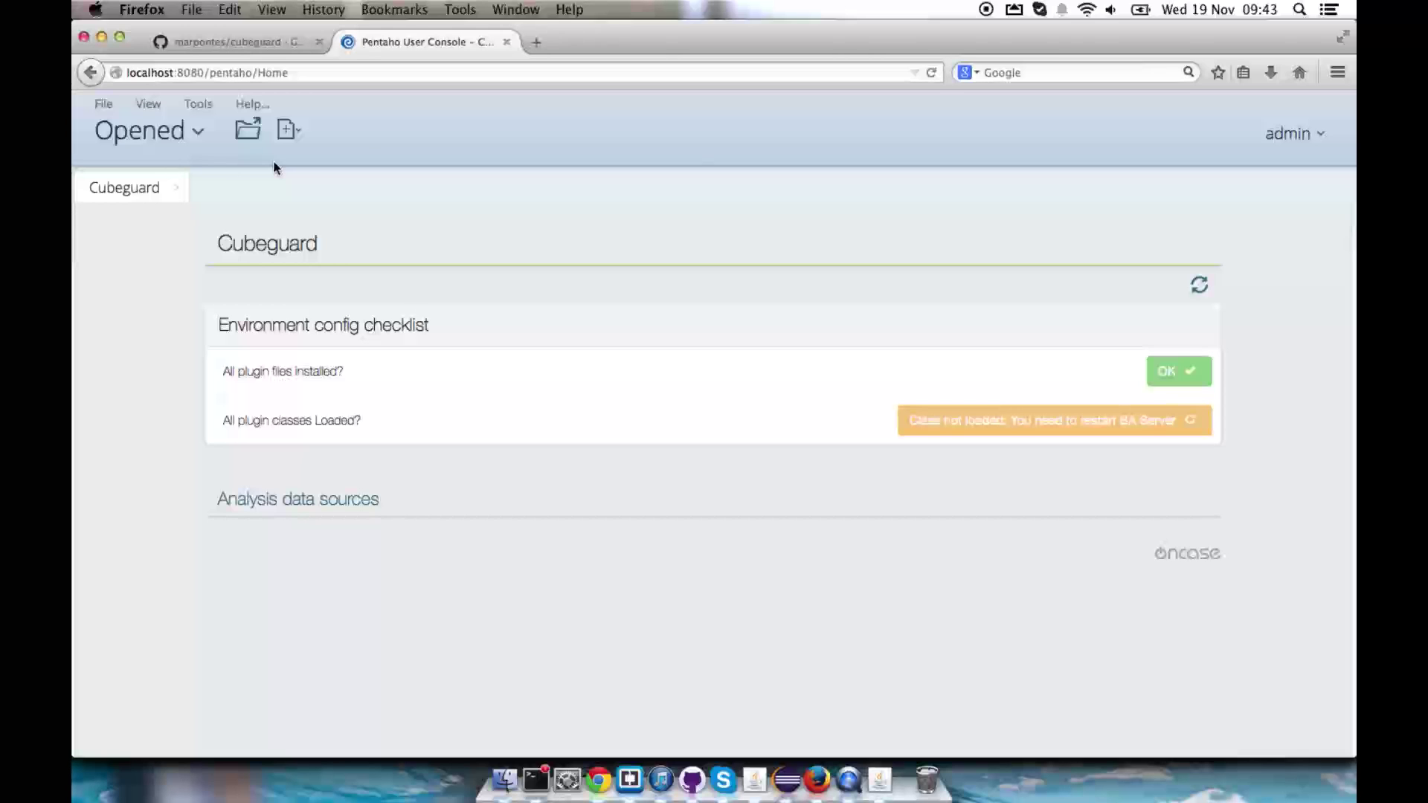
click(178, 188)
Restart the Pentaho server with sudo ./stop-pentaho.sh followed by sudo ./start-pentaho.sh.
click(536, 778)
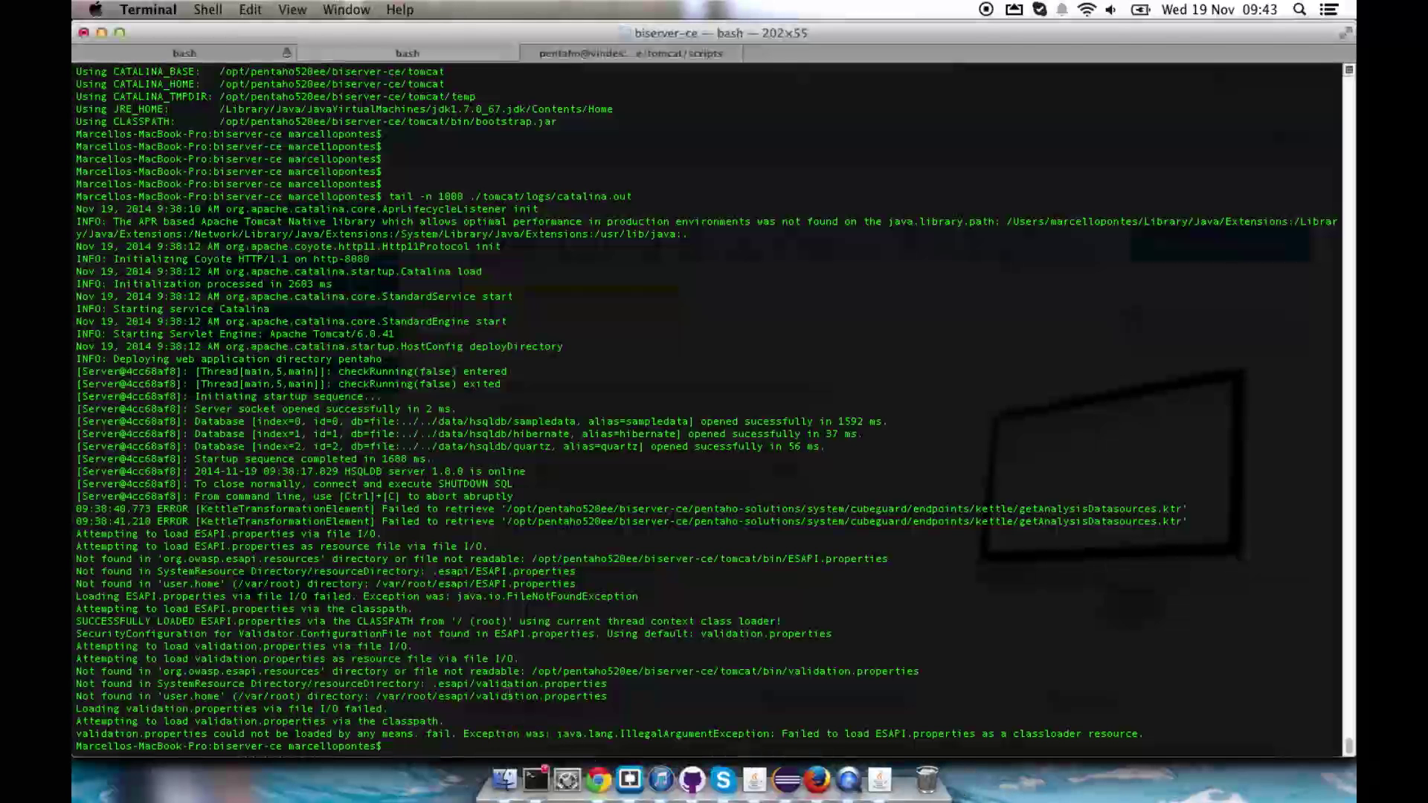
text(sudo ./st)
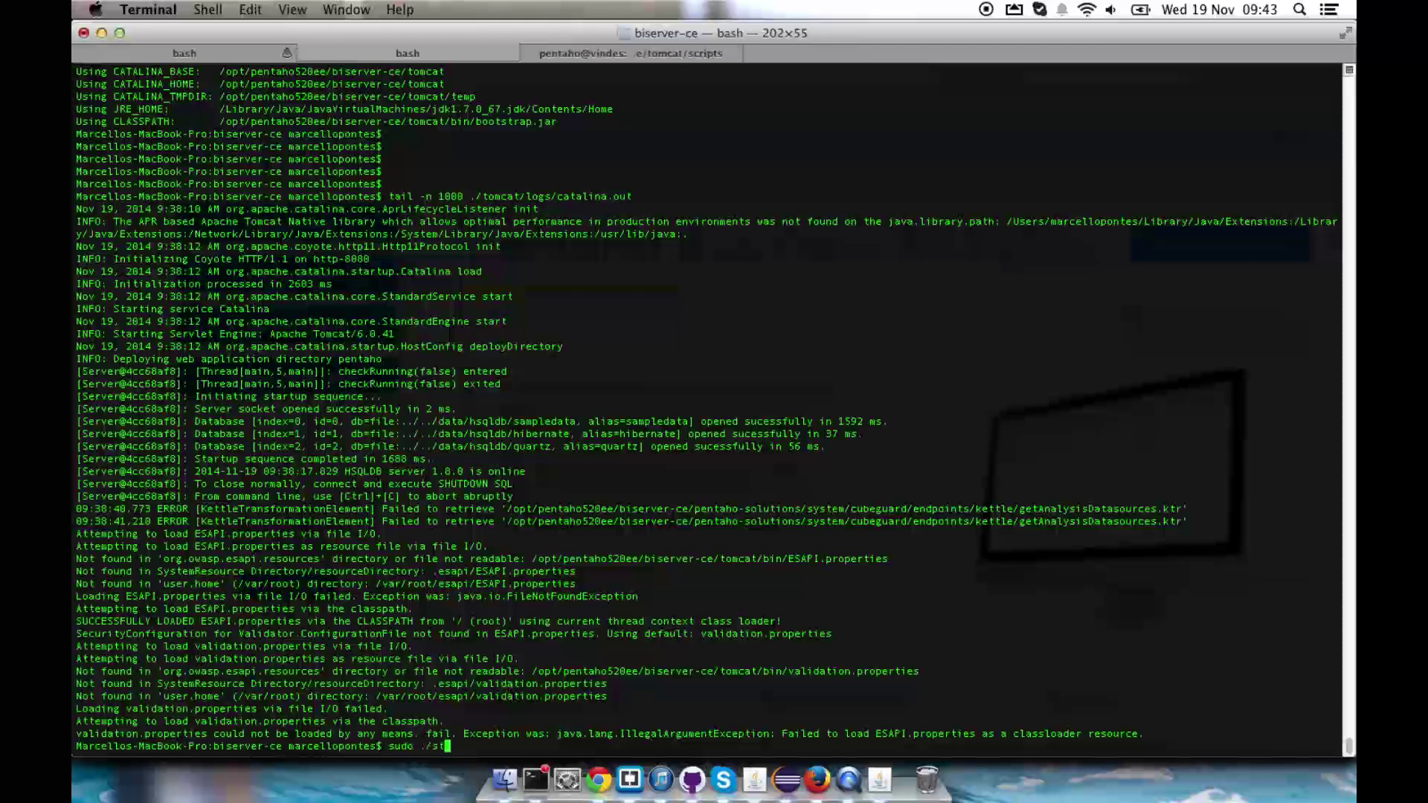
text(op-pentaho.sh)
key(Return)
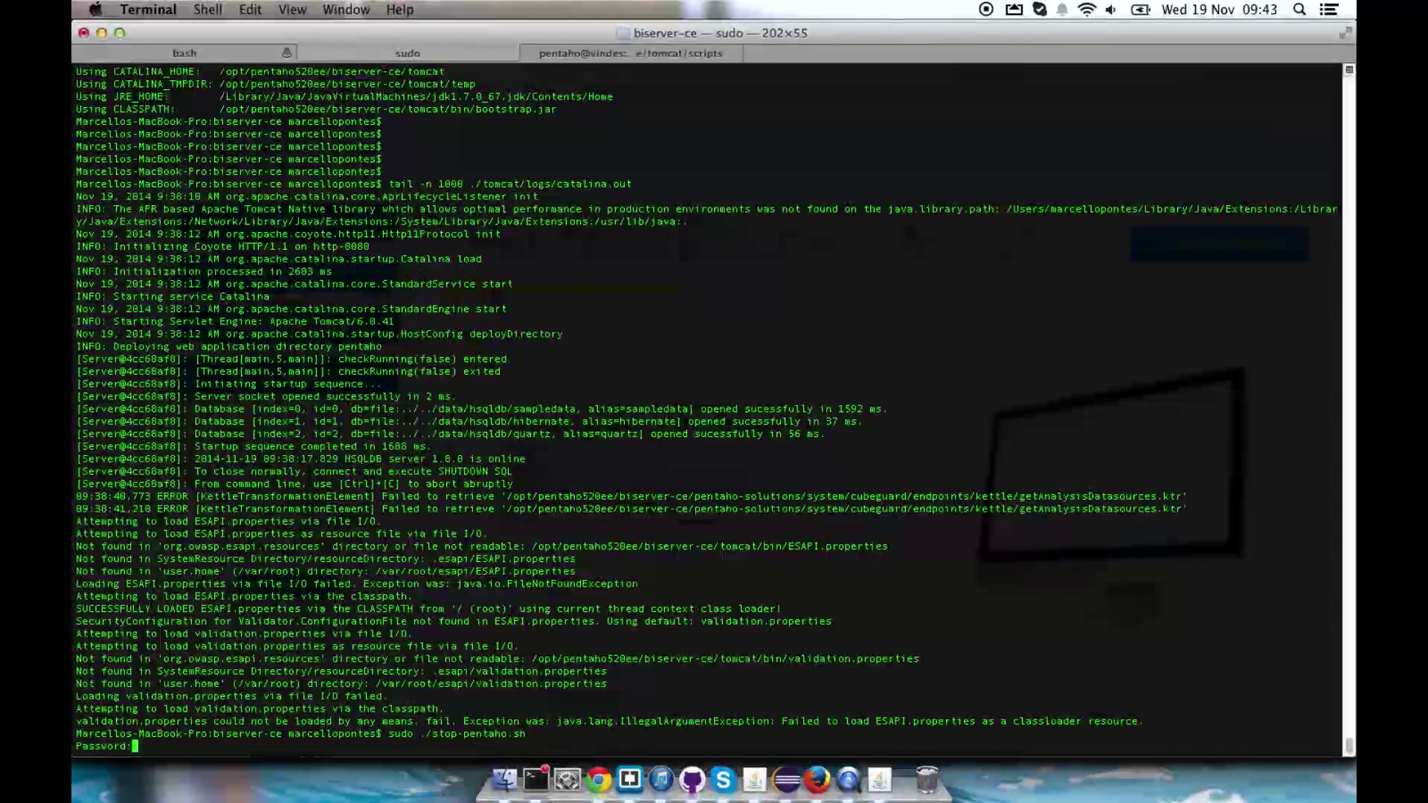
key(Return)
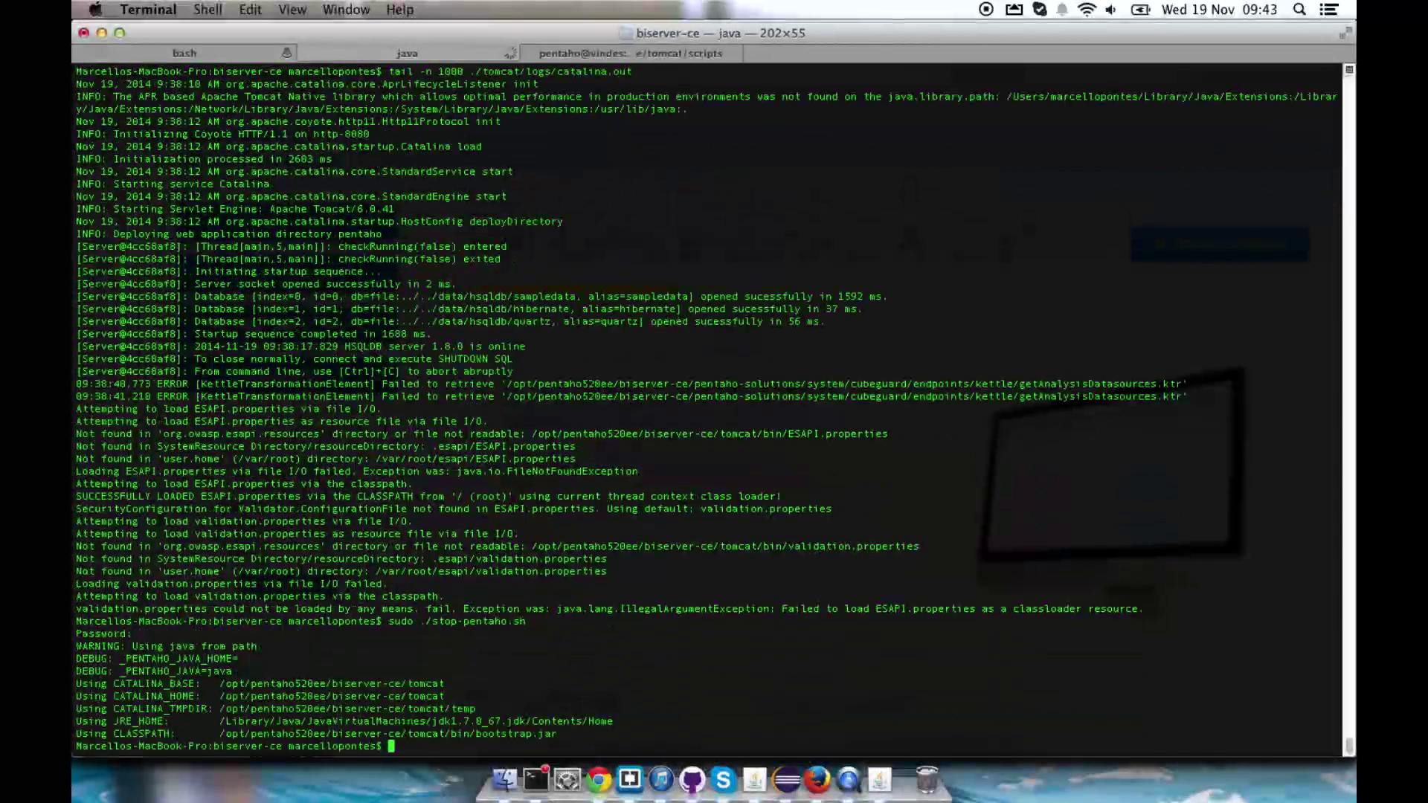
key(Return)
key(Return)
text(sudo ./start-pentaho.sh)
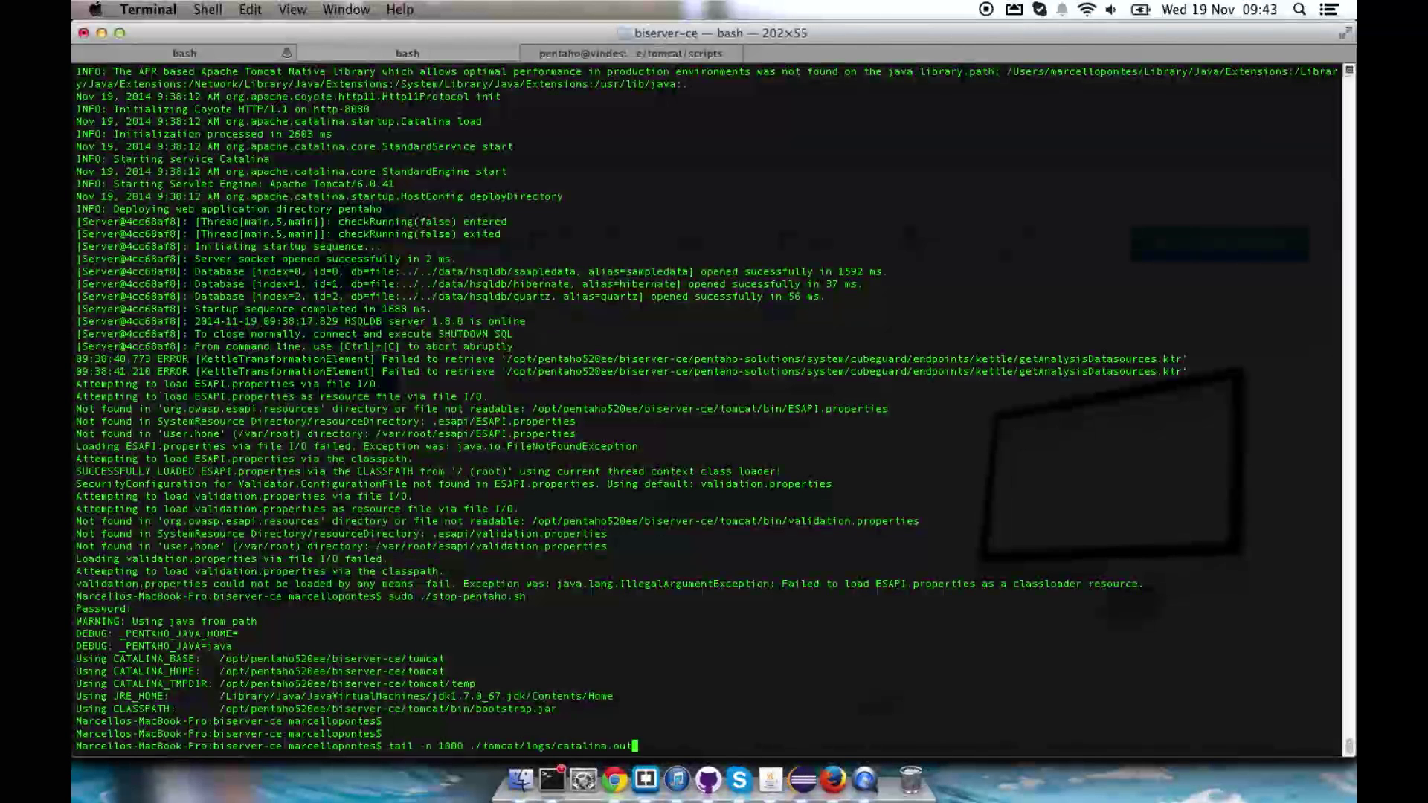
key(Return)
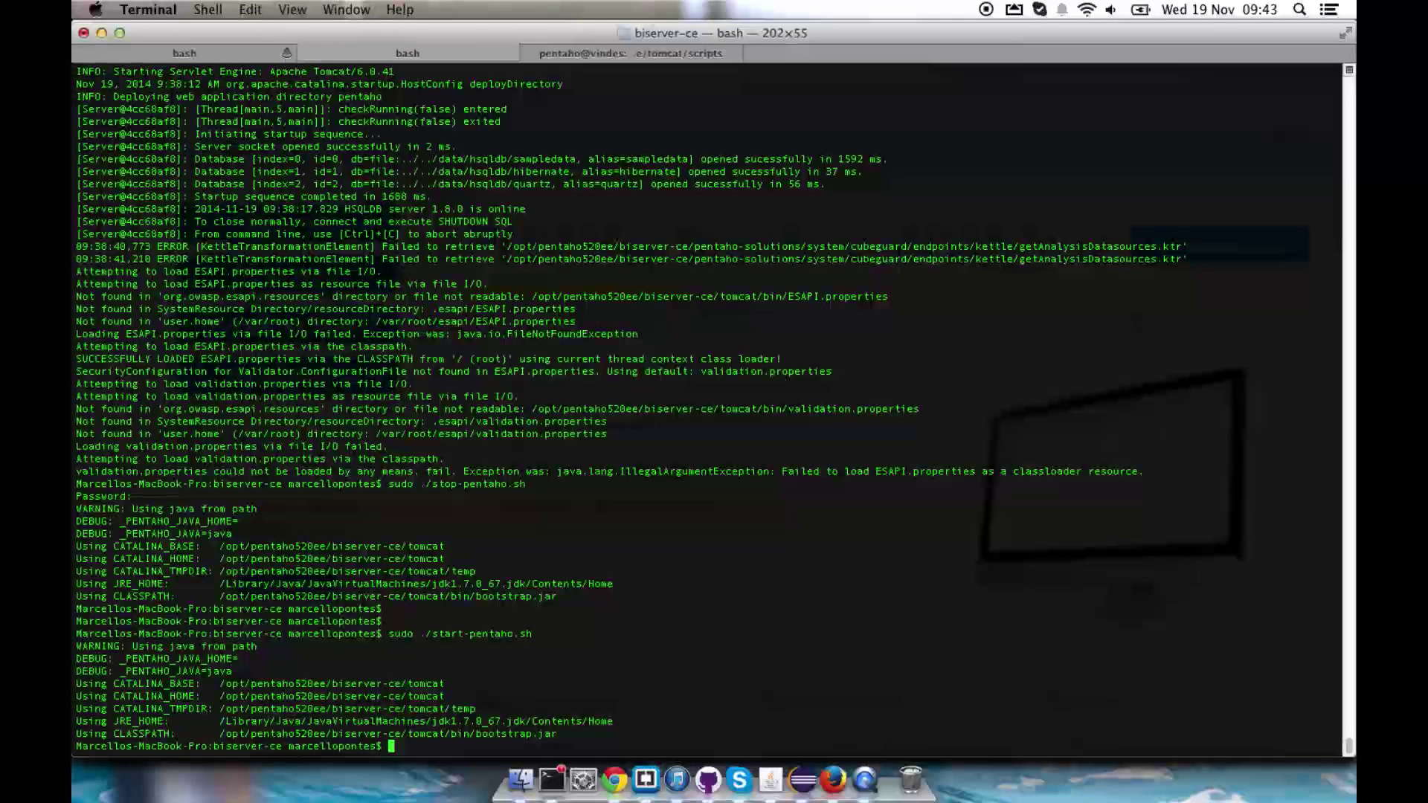
Log back into Pentaho User Console as the evaluator Administrator.
click(817, 777)
click(740, 559)
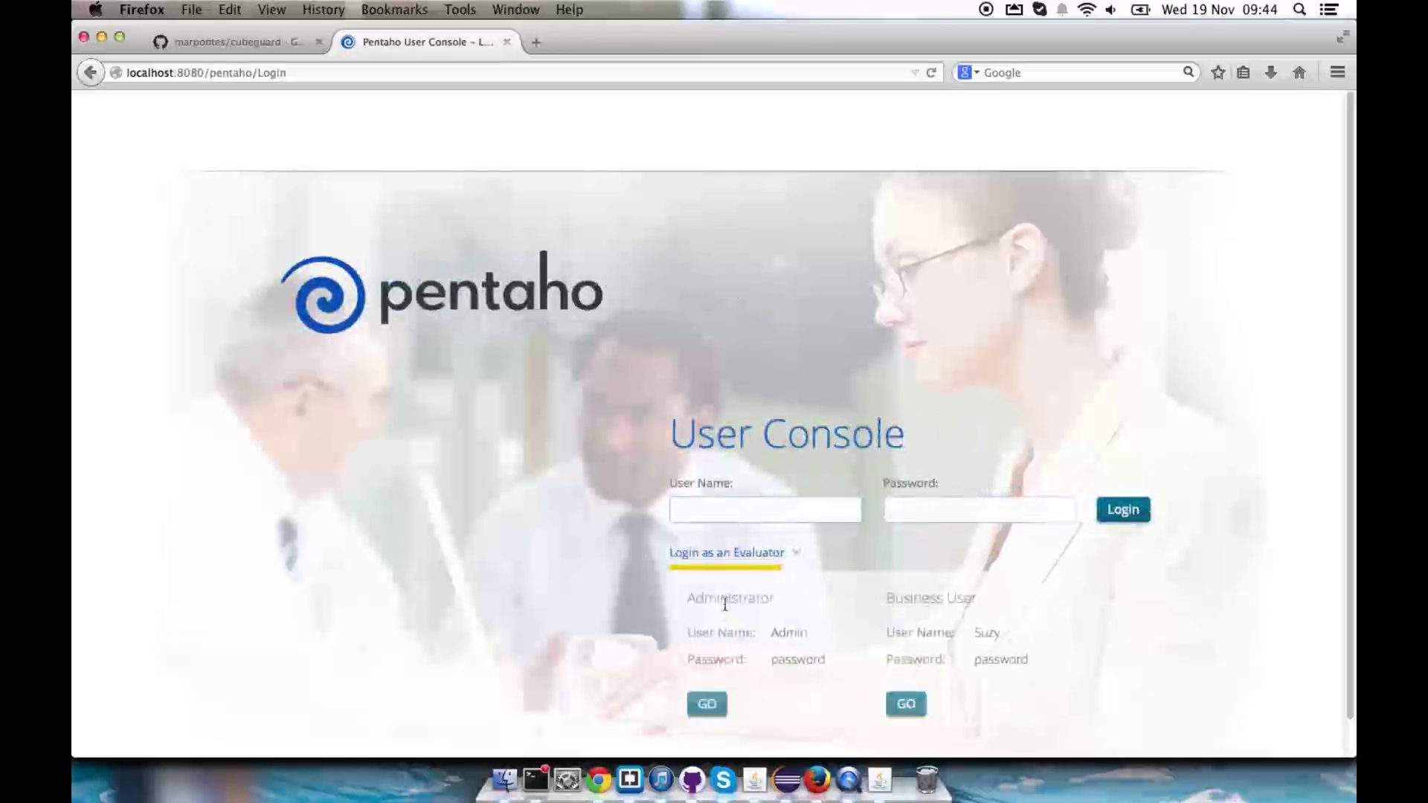
click(711, 702)
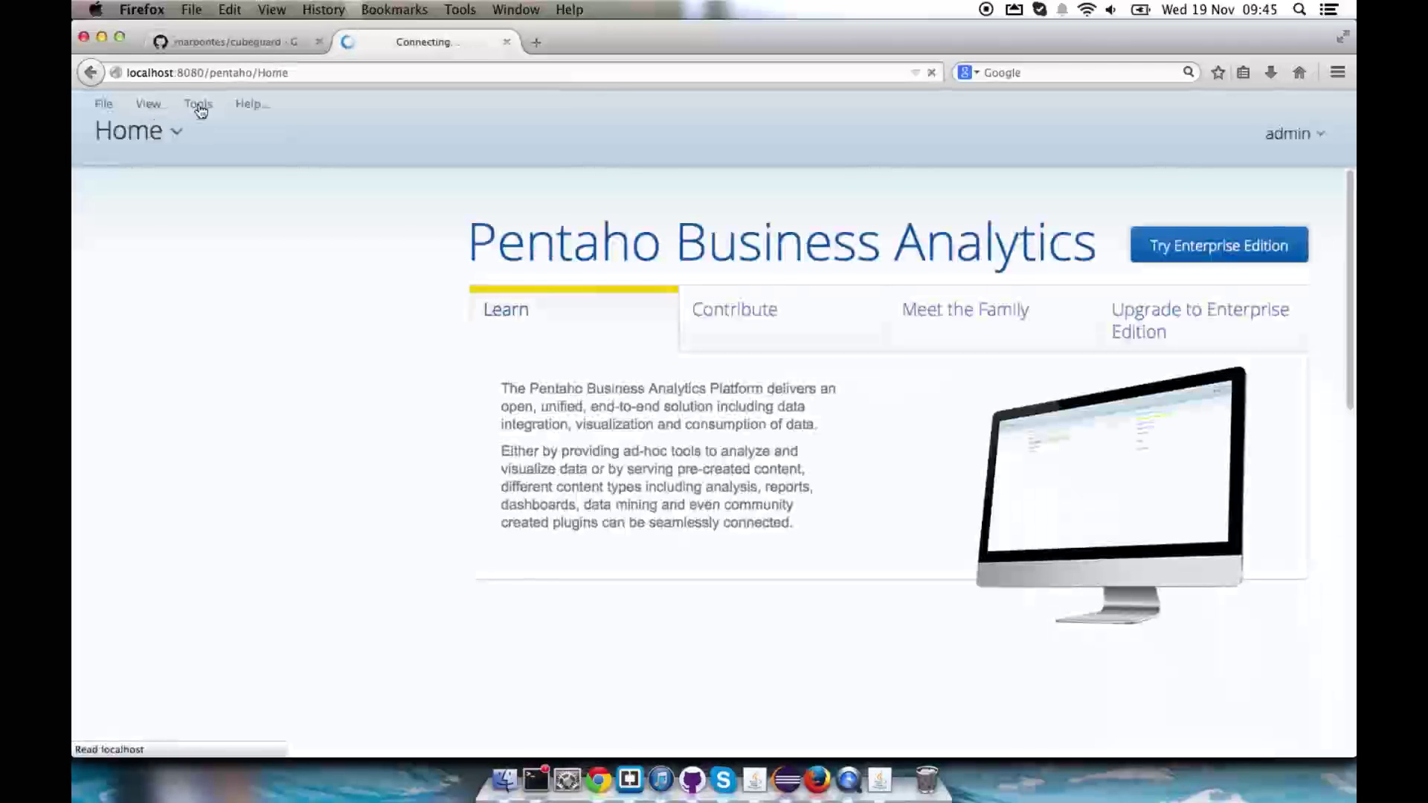
Confirm in Cubeguard that plugin files and classes now report OK, then close it.
click(199, 106)
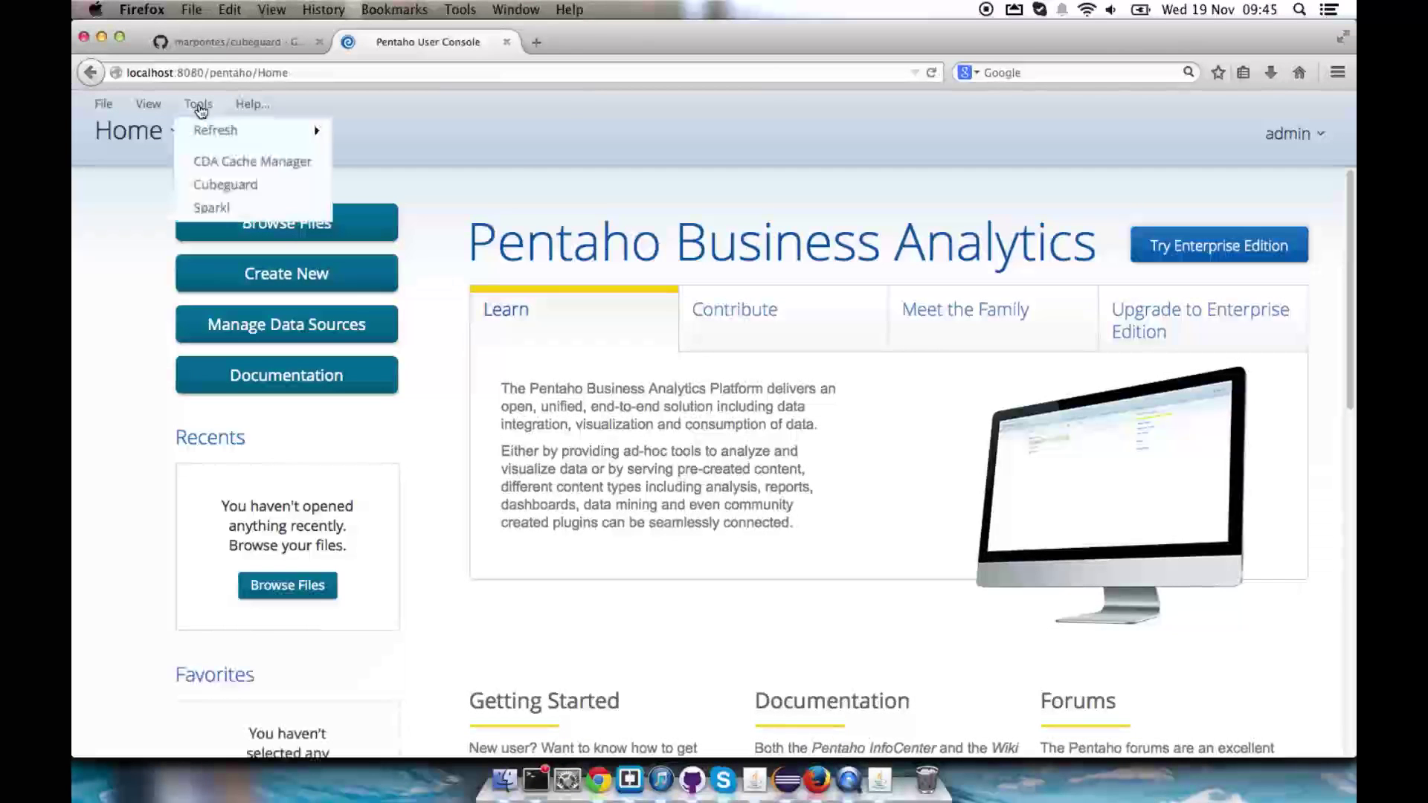
click(226, 184)
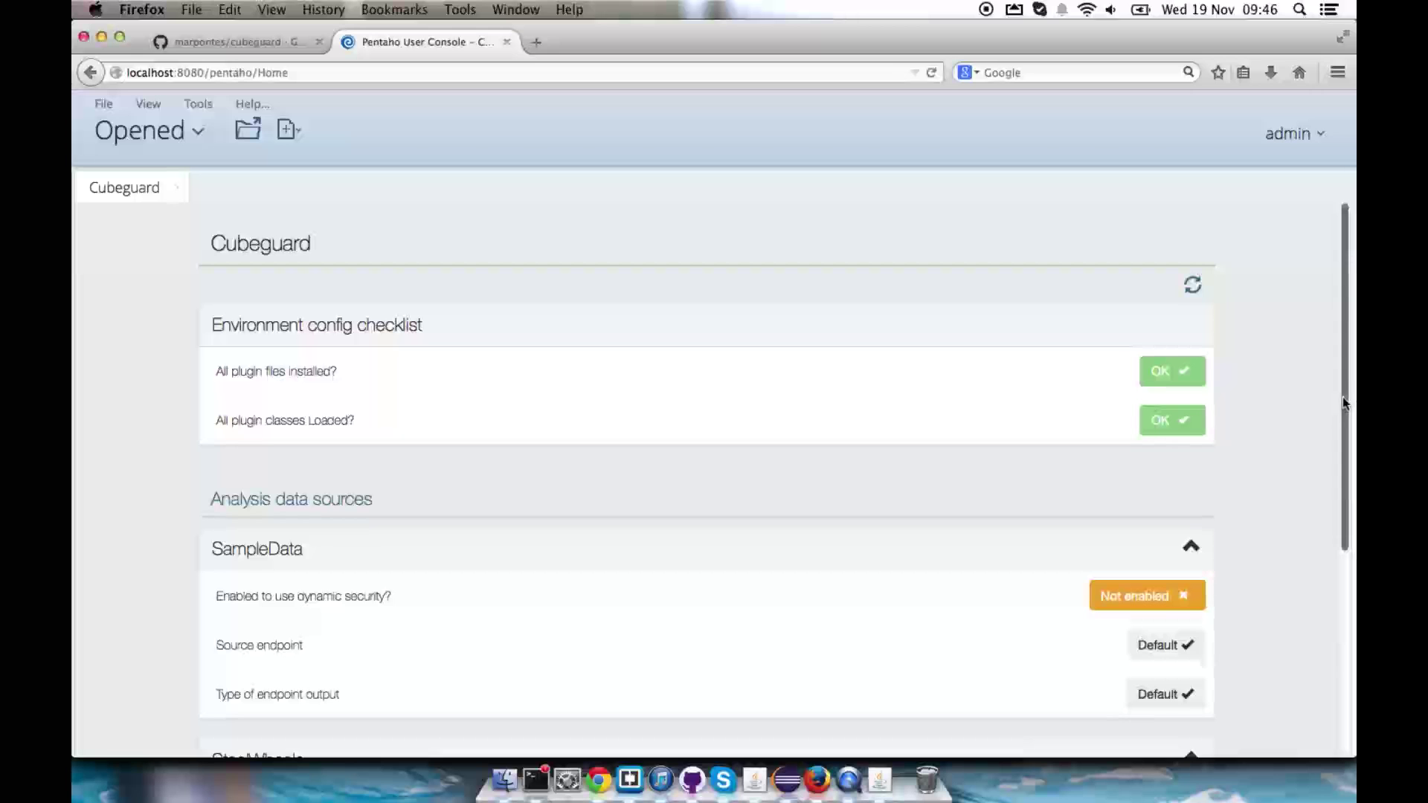
drag(1345, 403, 1337, 583)
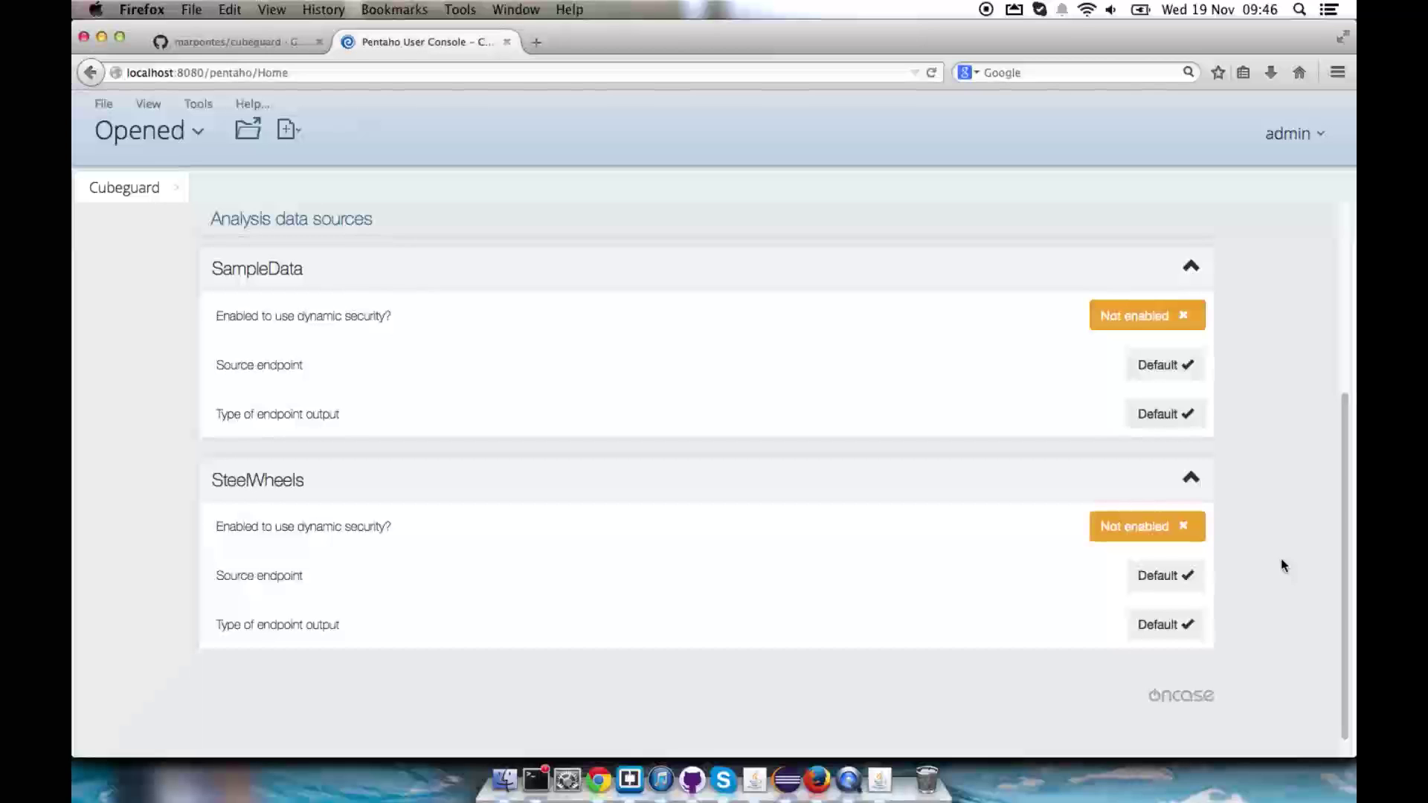
scroll(503, 437, up, 5)
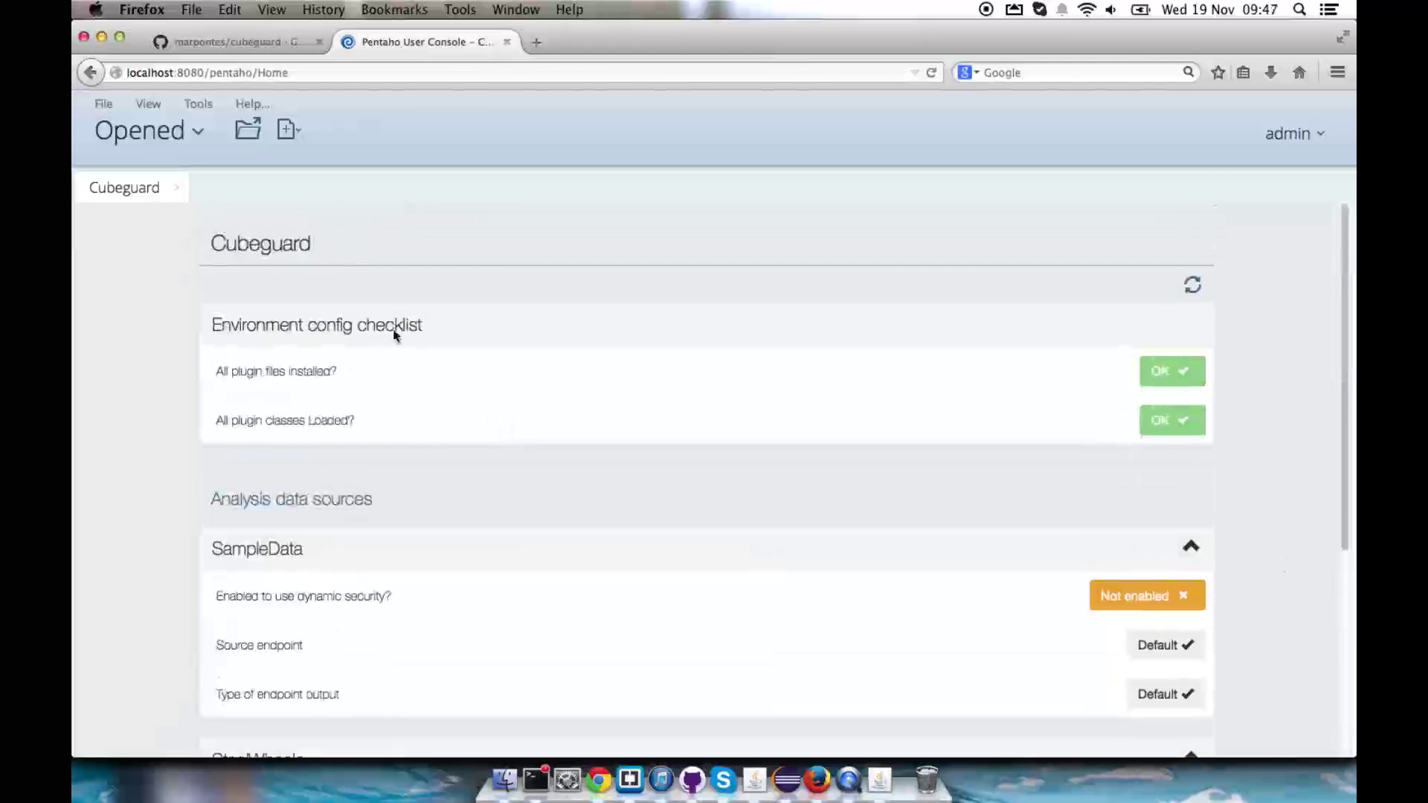
click(176, 188)
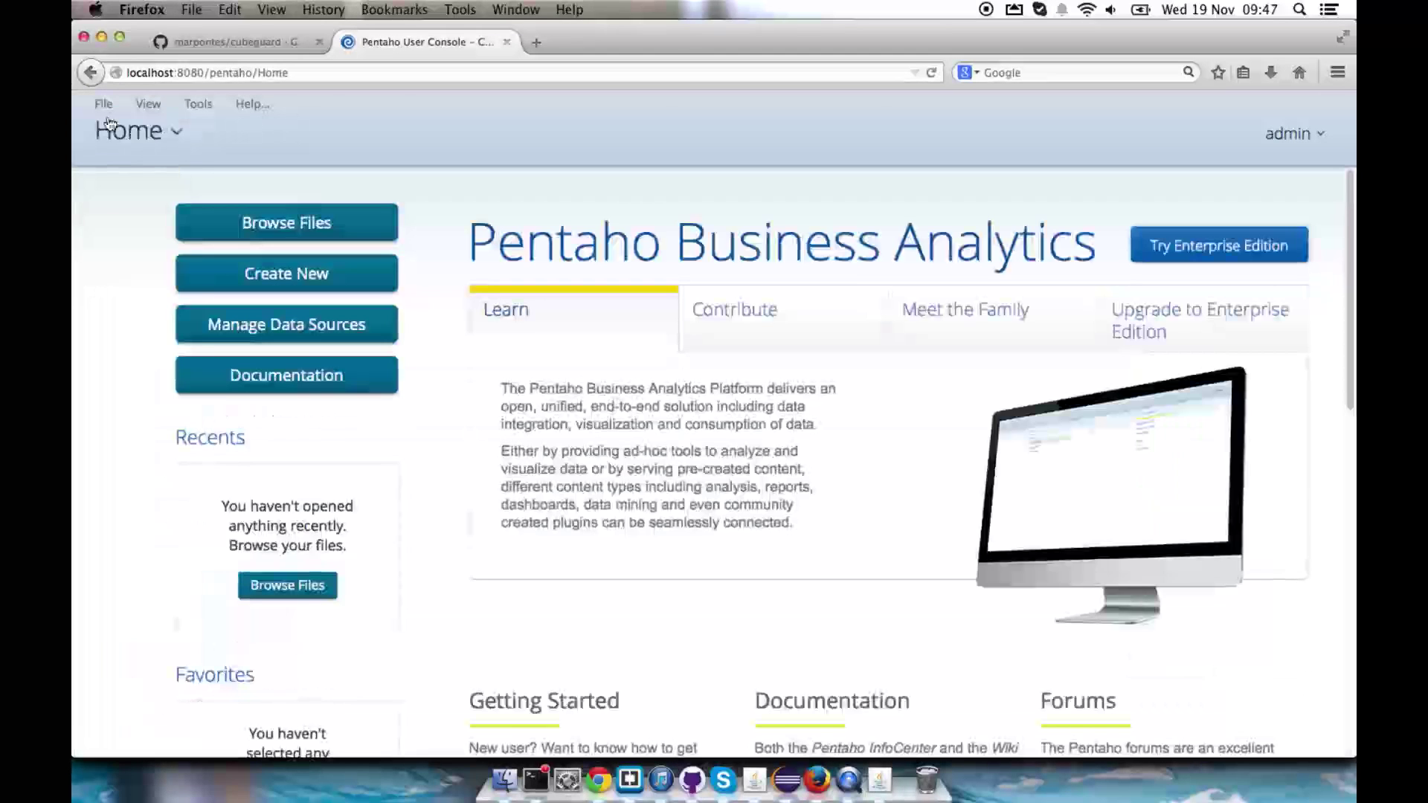
click(130, 132)
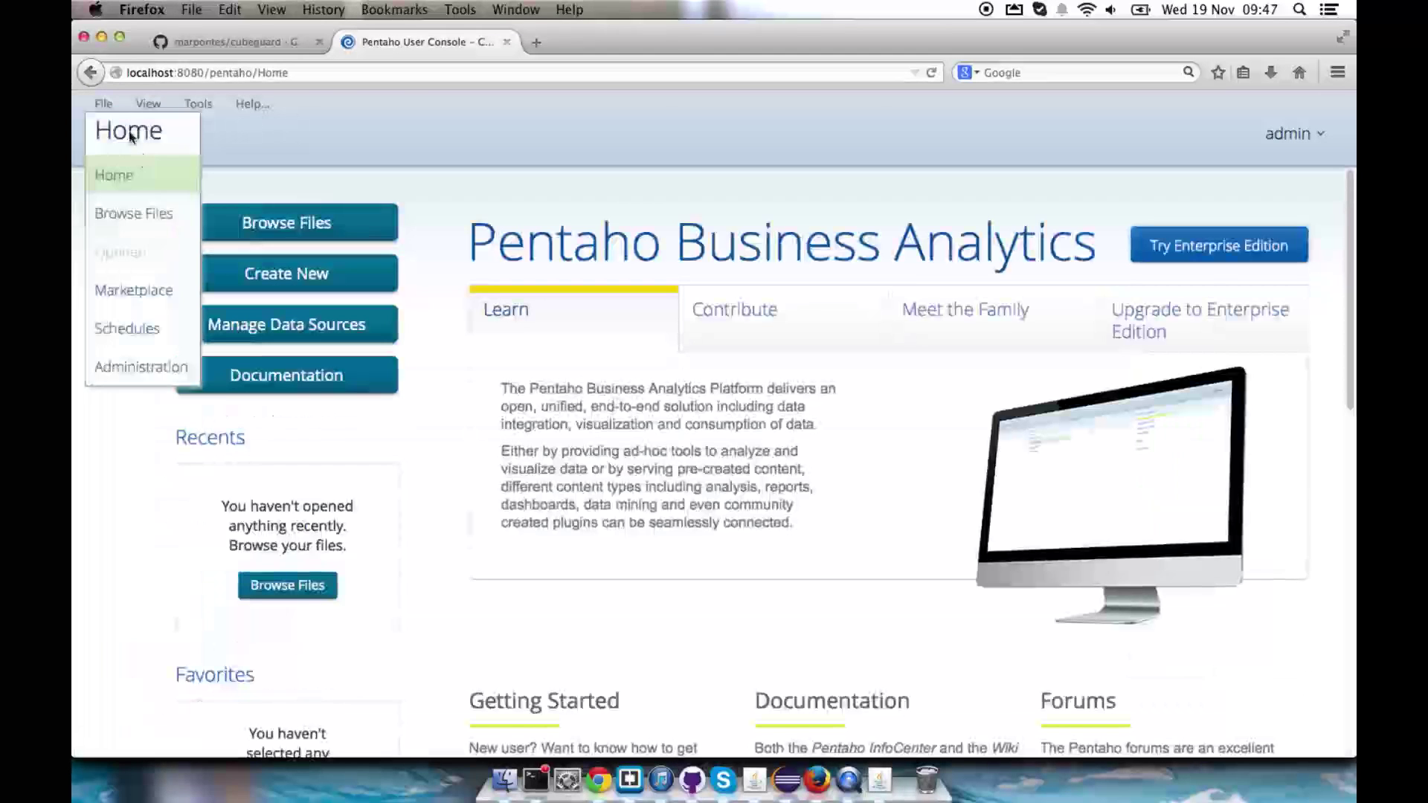
Install Saiku Analytics from the Marketplace.
click(159, 293)
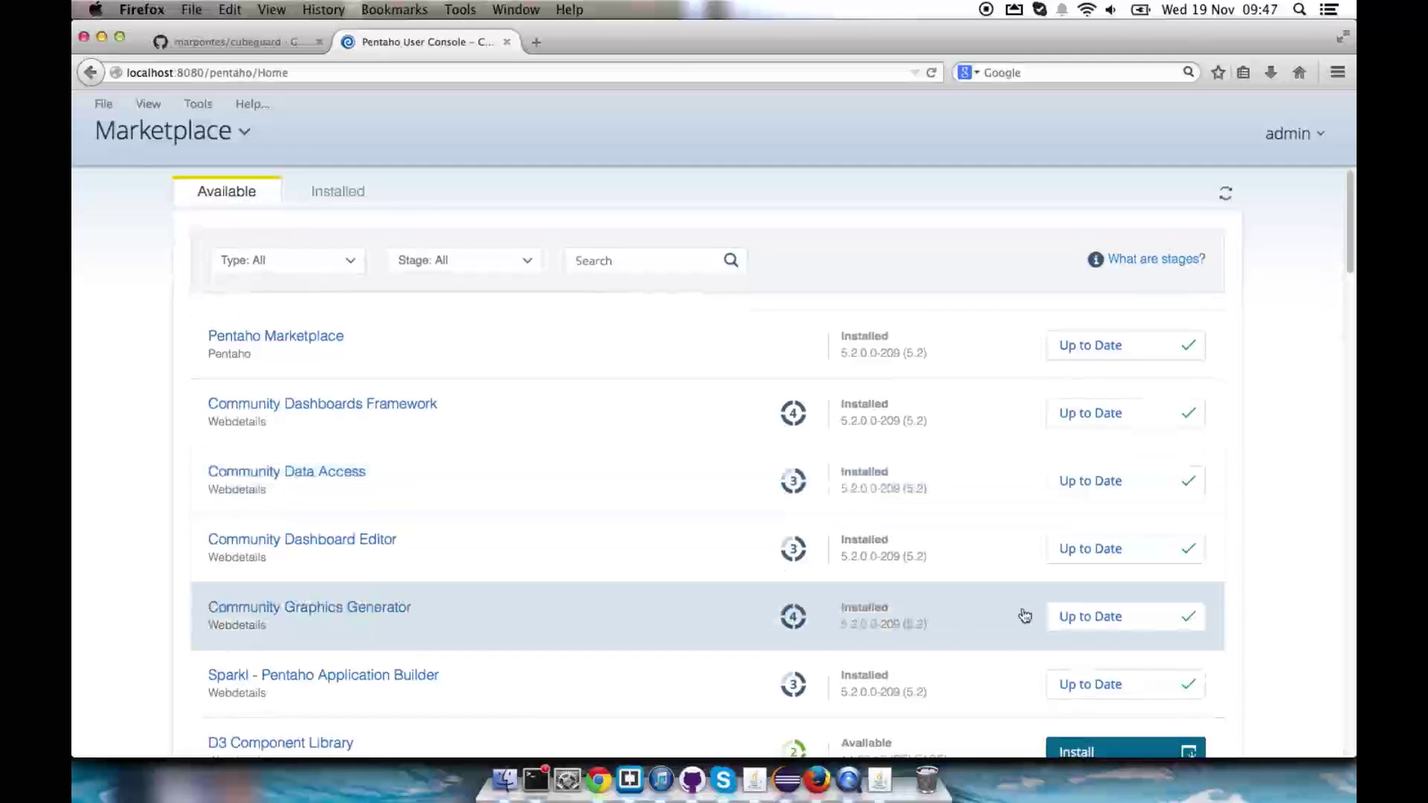
scroll(967, 617, down, 3)
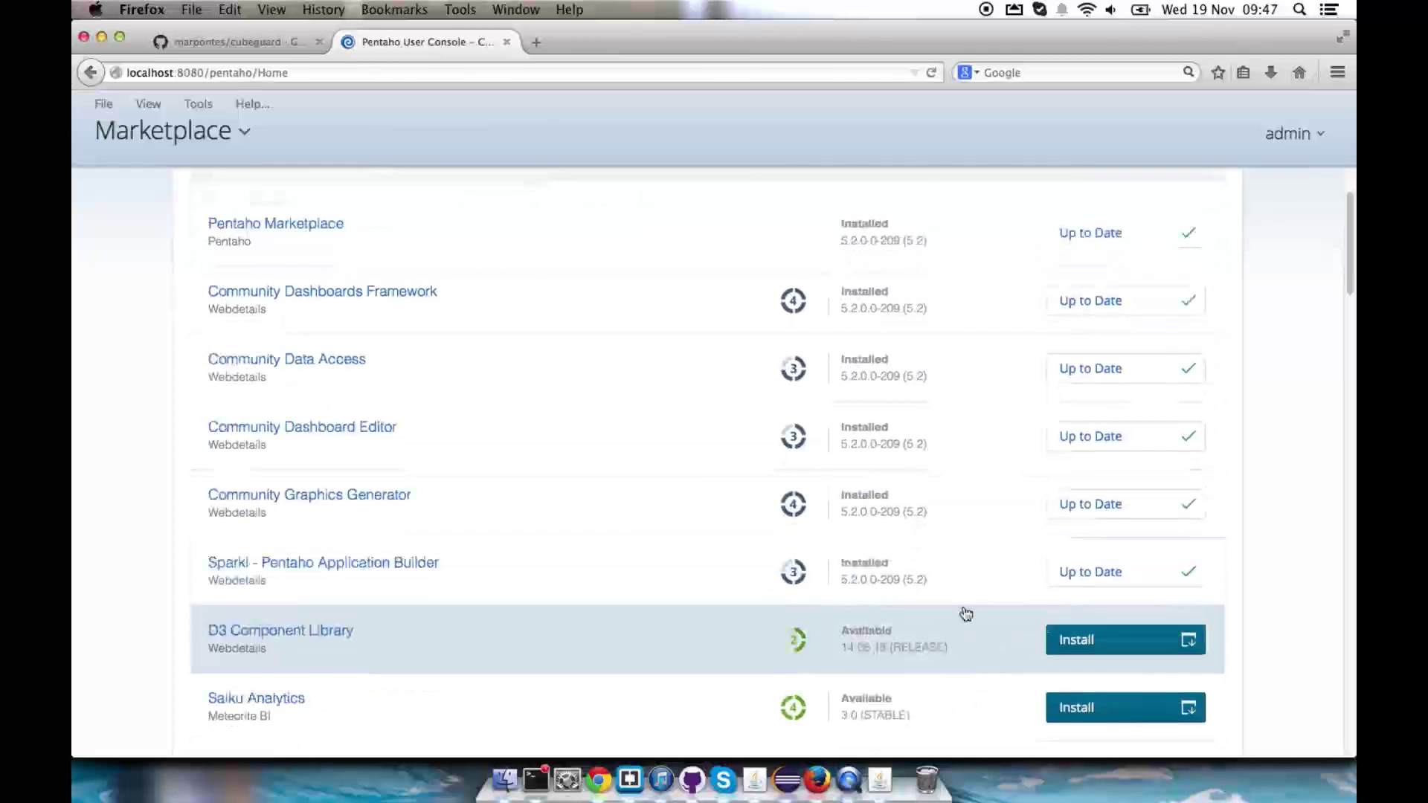
click(1128, 711)
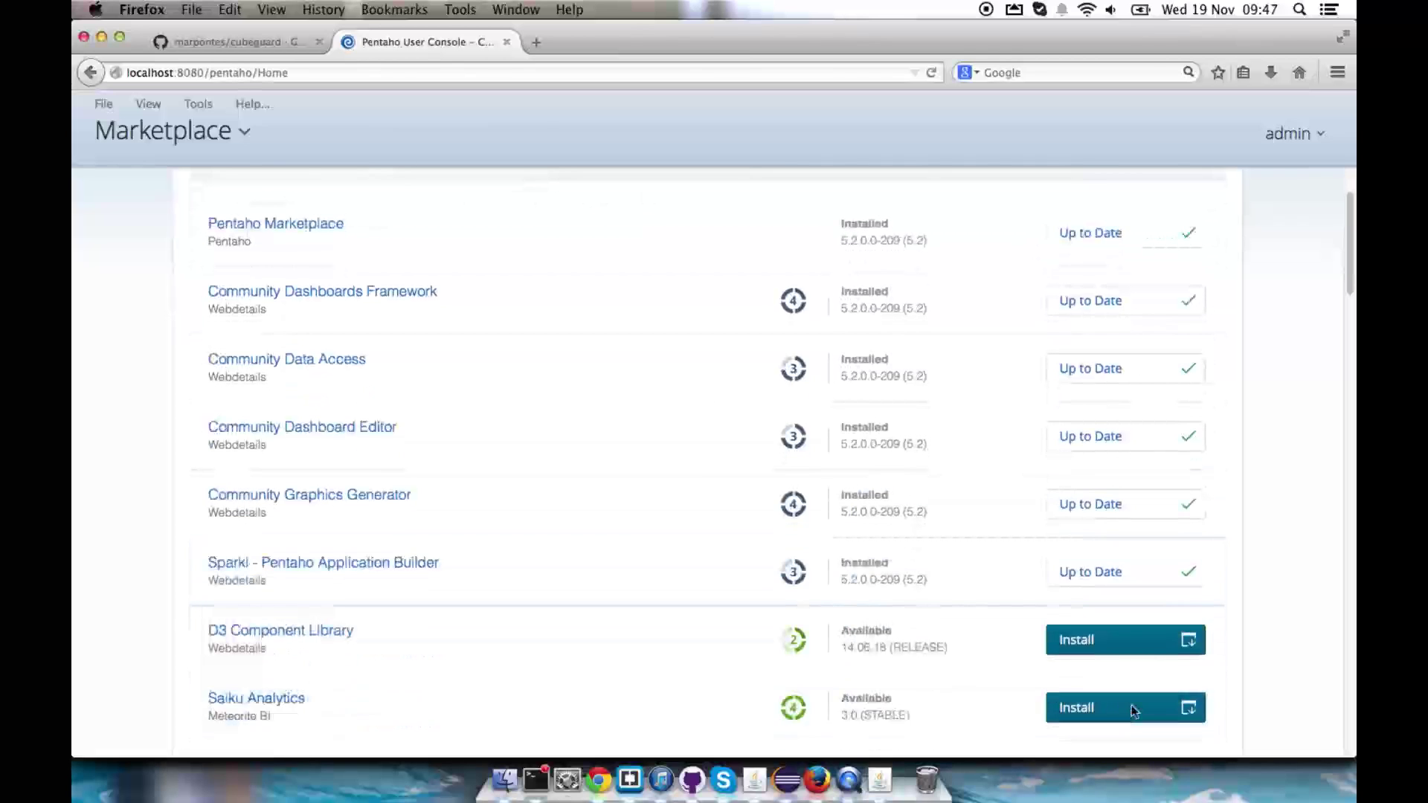
click(807, 352)
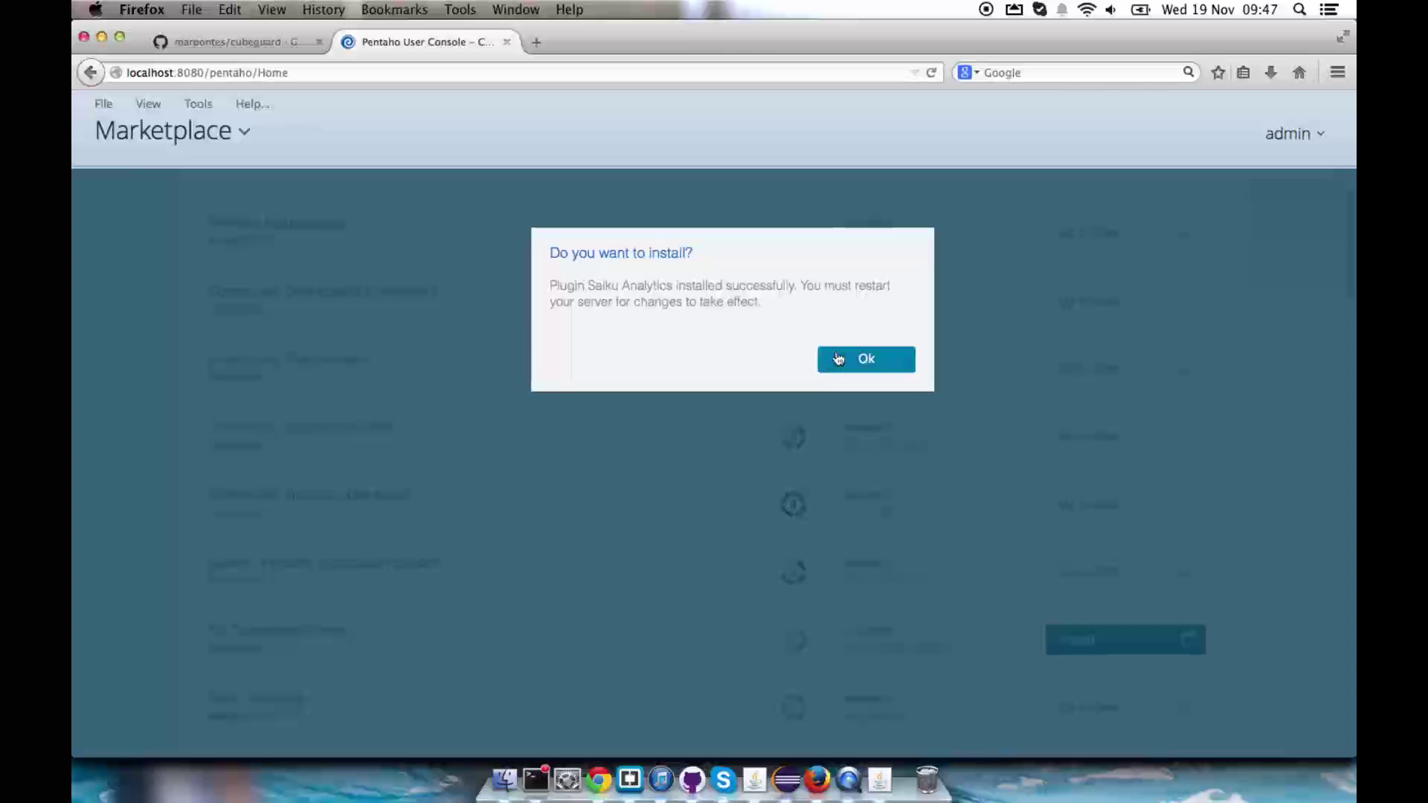
click(854, 360)
Install Pivot4J Analytics from the Marketplace.
scroll(666, 626, down, 3)
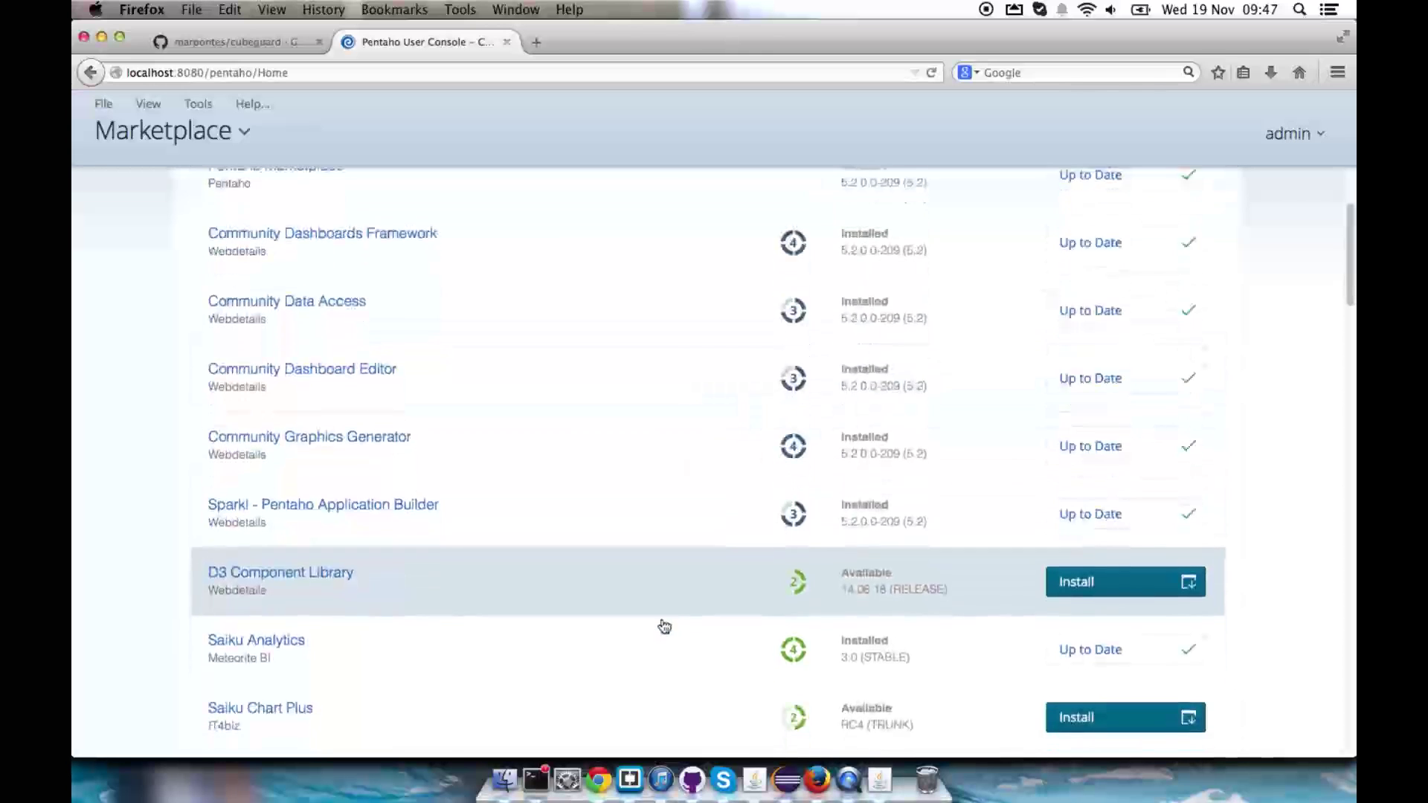
scroll(664, 627, down, 8)
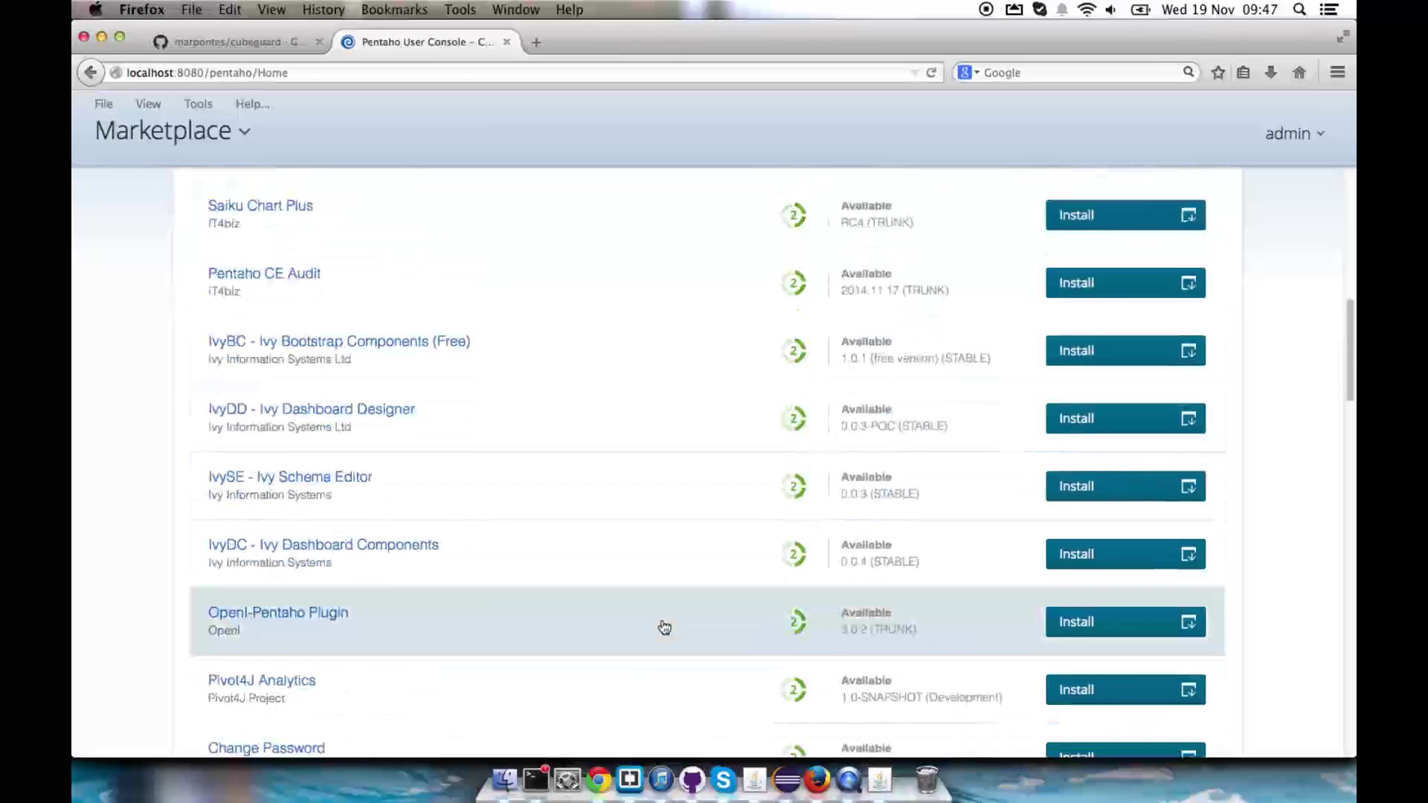
scroll(669, 649, down, 4)
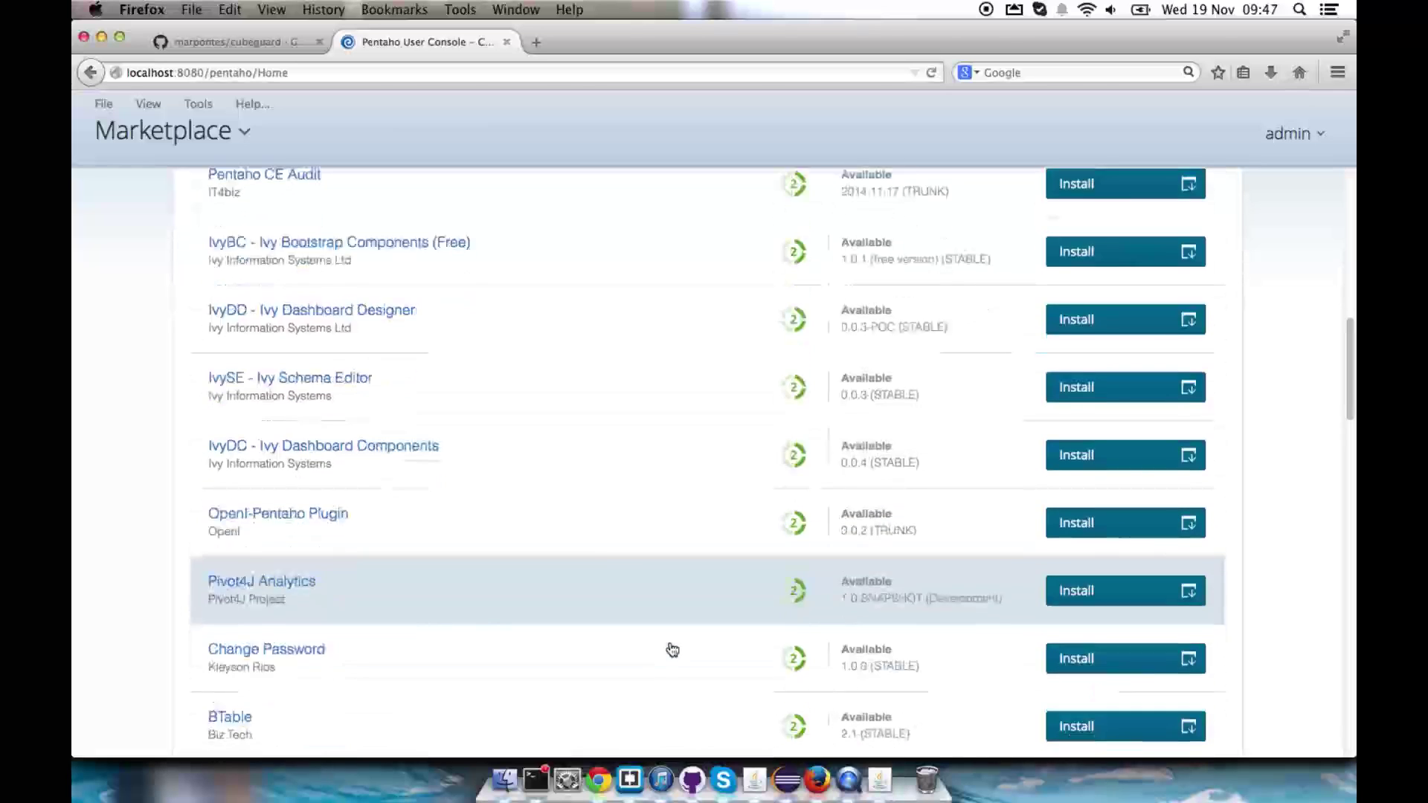
scroll(671, 649, down, 2)
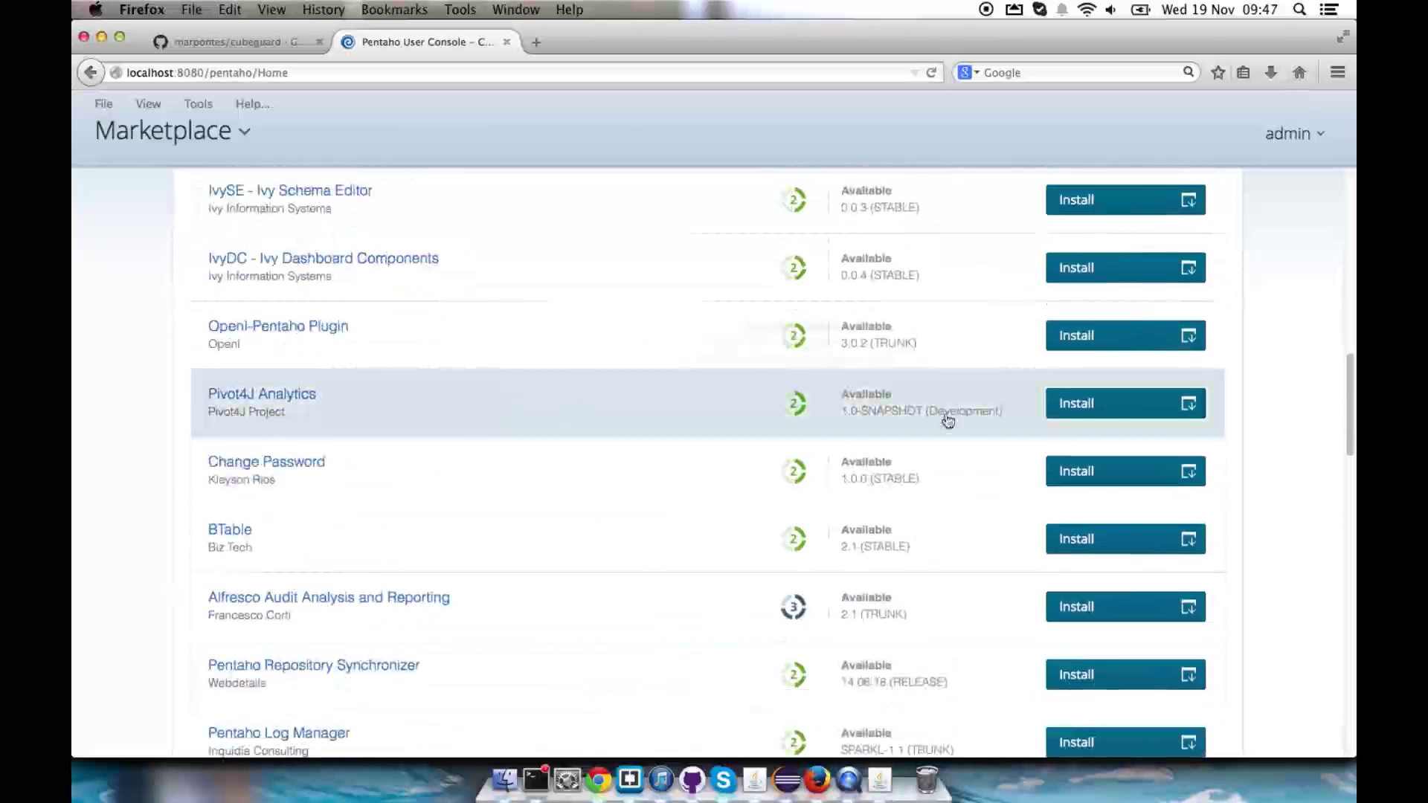
click(1146, 405)
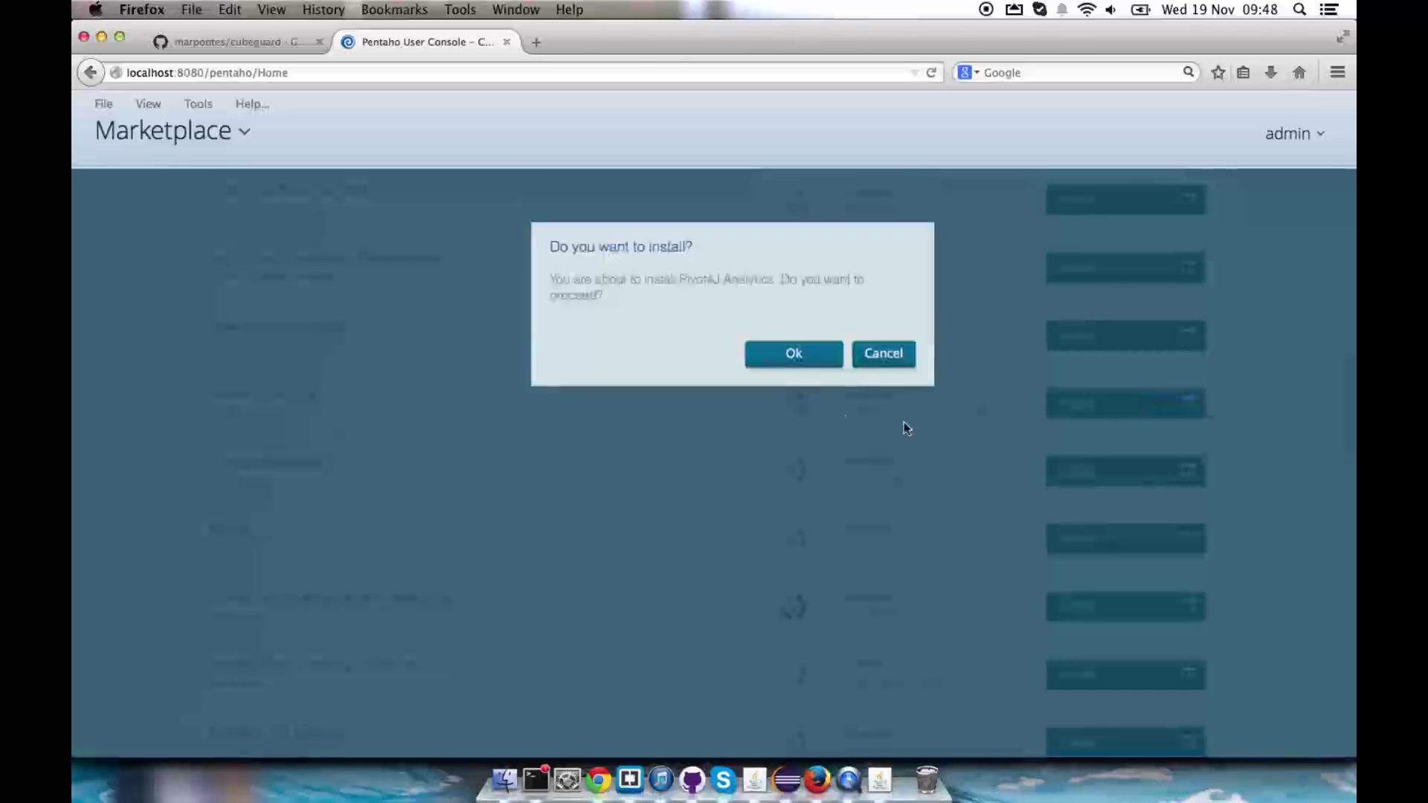
click(794, 359)
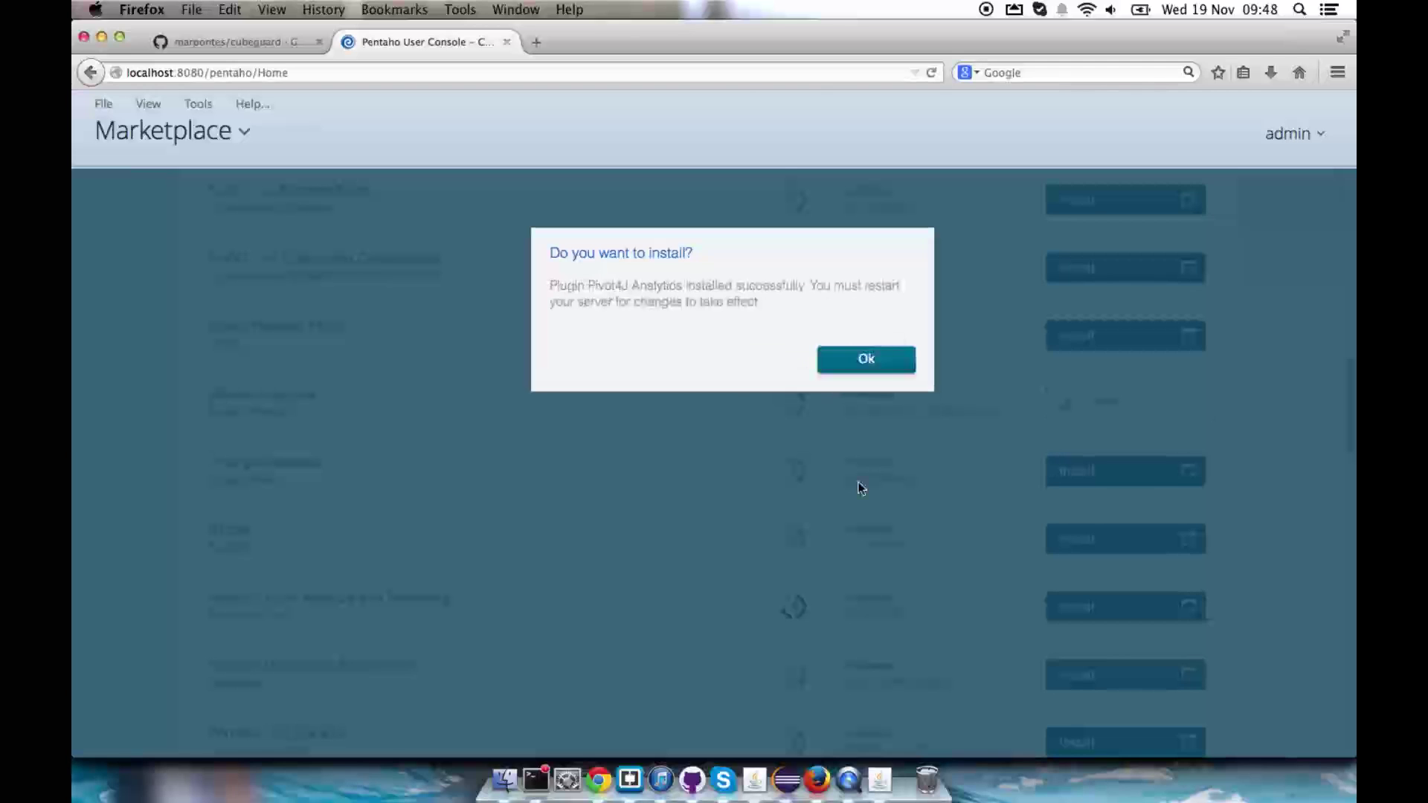
click(886, 359)
In Terminal, rerun sudo ./stop-pentaho.sh to stop the Pentaho server.
click(535, 780)
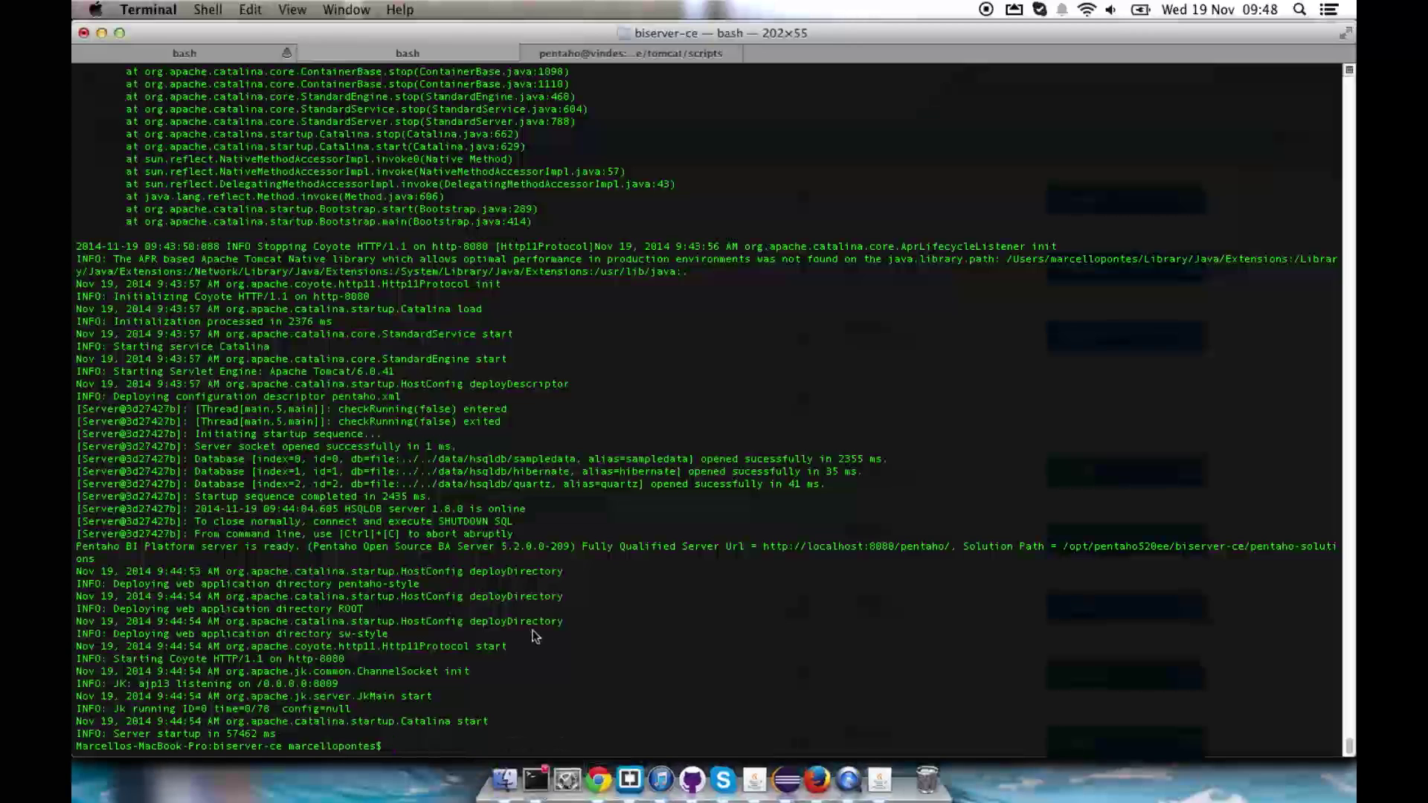
key(Return)
key(Up)
key(Up)
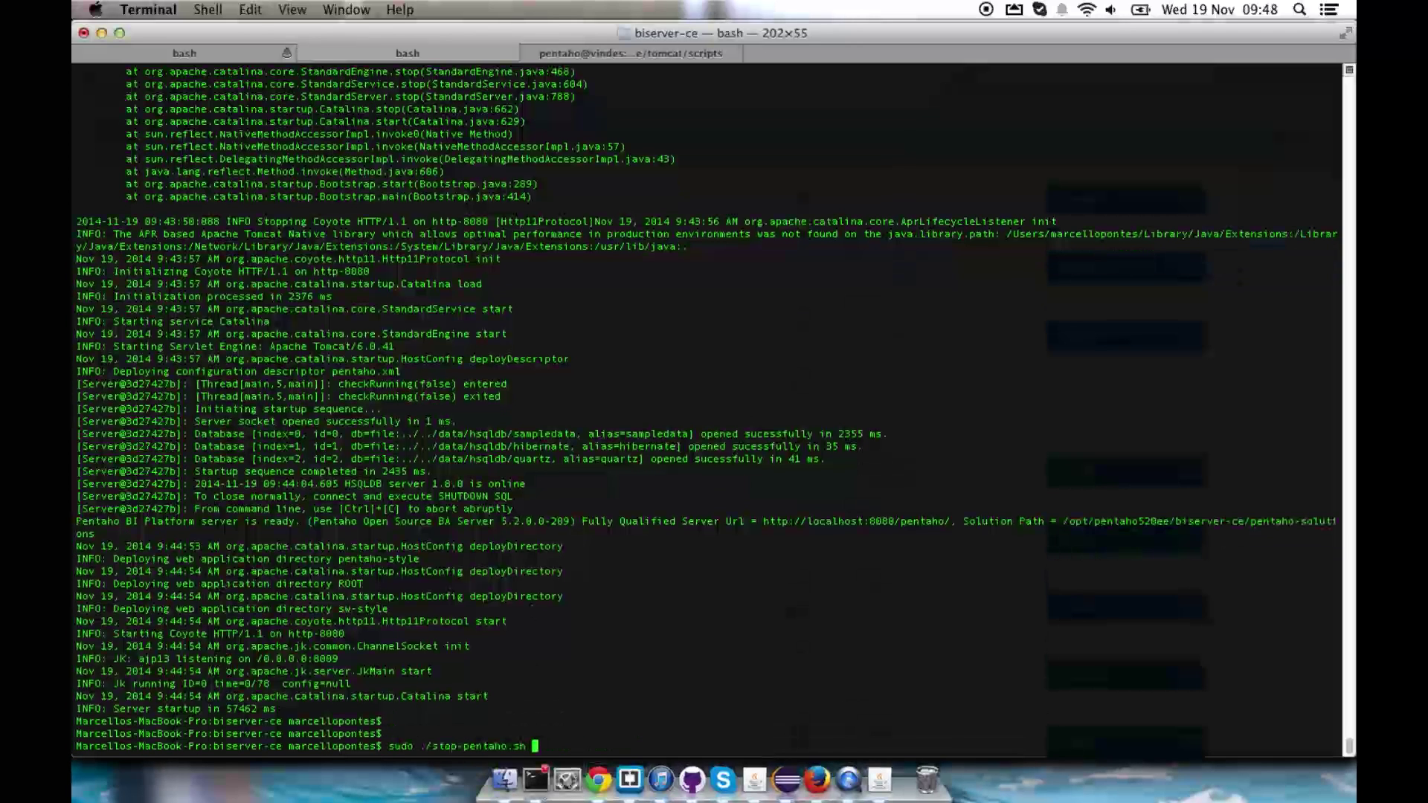
key(Return)
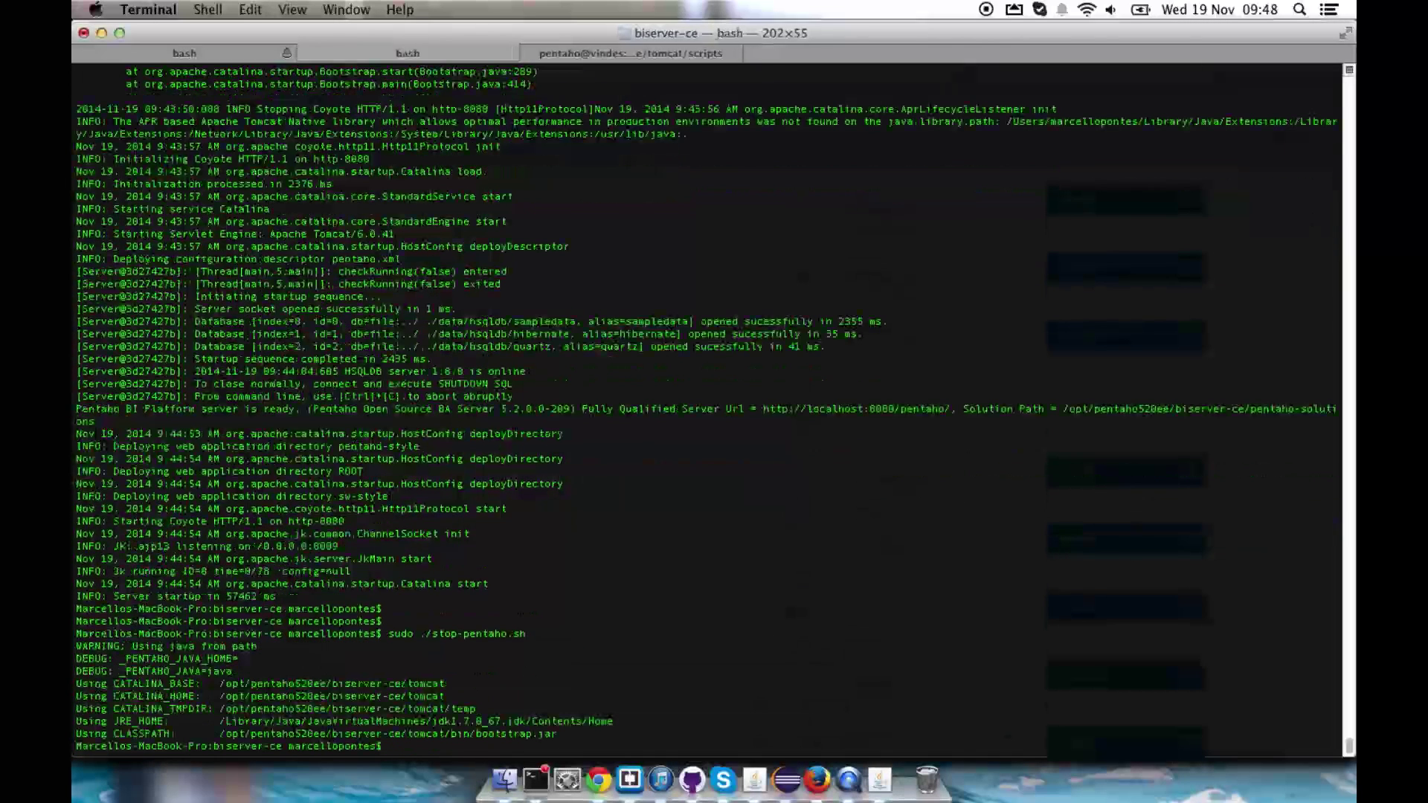
key(Return)
key(Return)
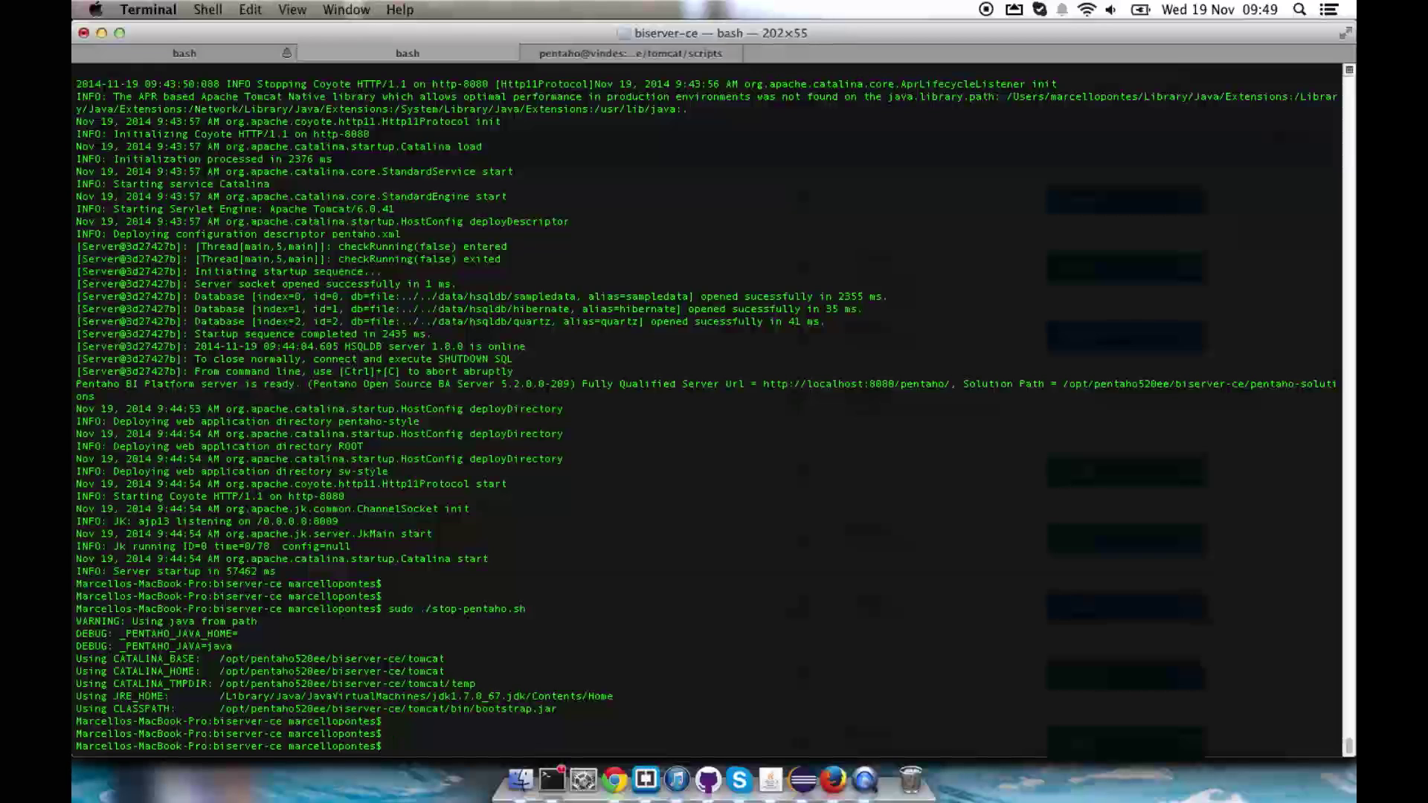
Change into pentaho-solutions/system/saiku and list its files with ls -la.
key(BackSpace)
text(pet)
key(Tab)
text(sy)
key(Tab)
text(sa)
key(Tab)
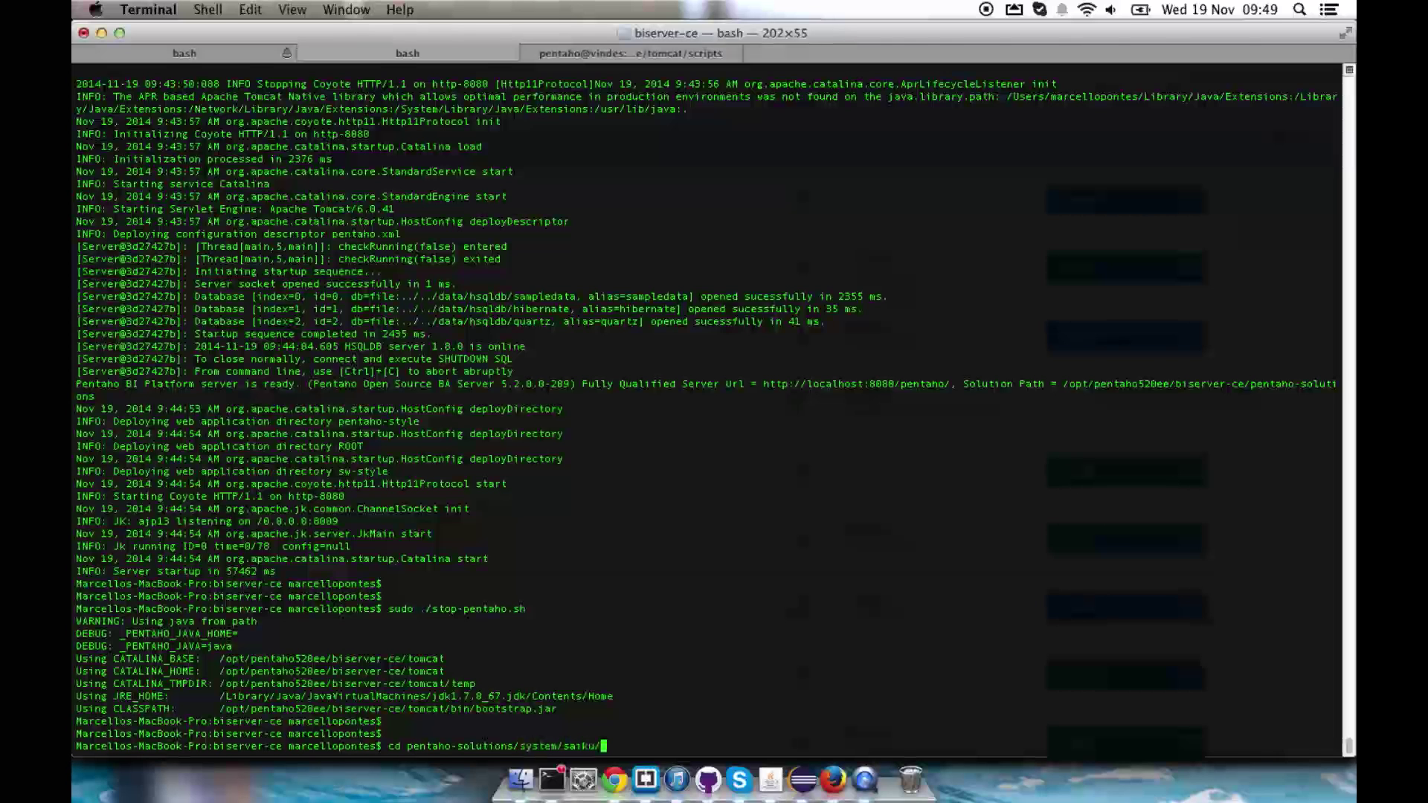
key(Return)
text(ls -la)
key(Return)
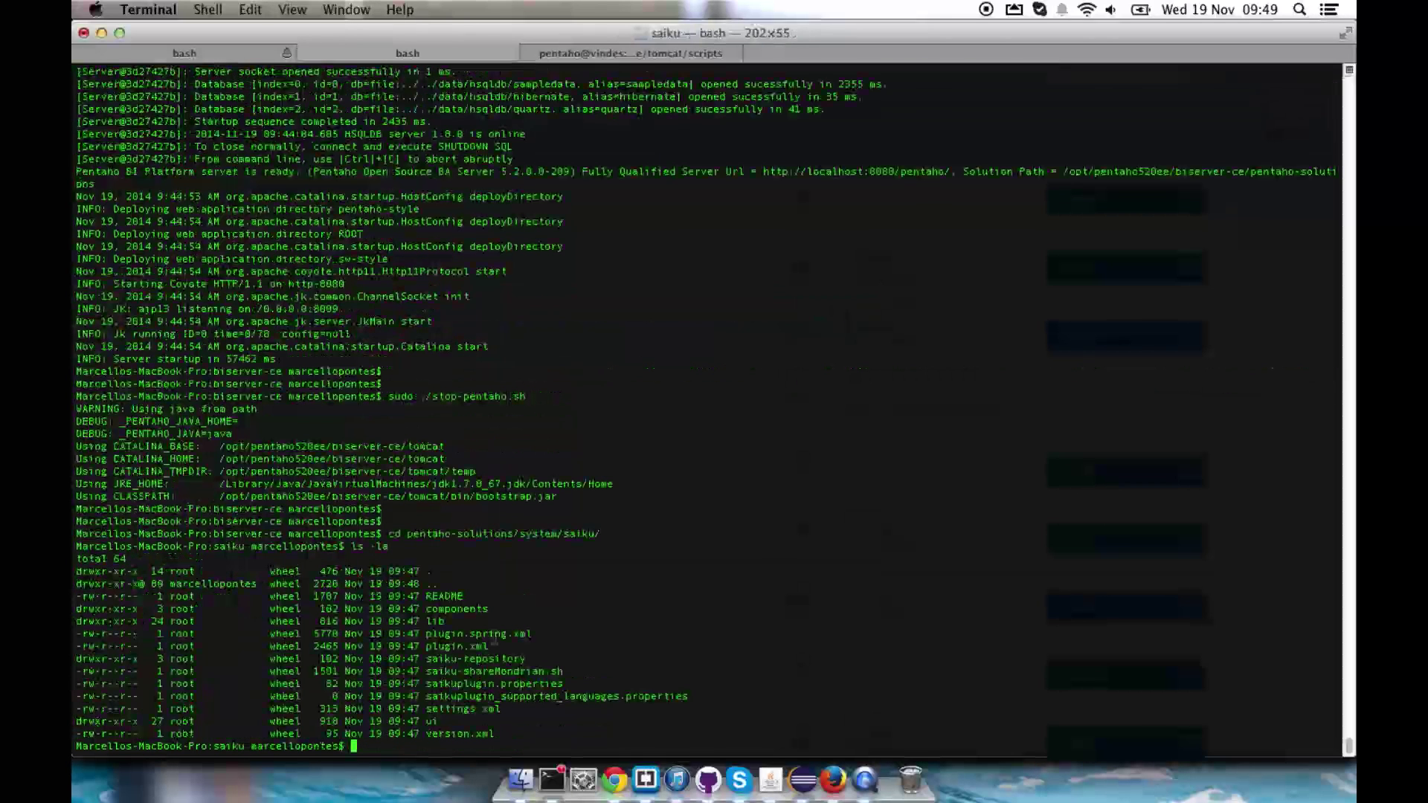
Make saiku-shareMondrian.sh executable with sudo chmod +x.
drag(426, 672, 589, 673)
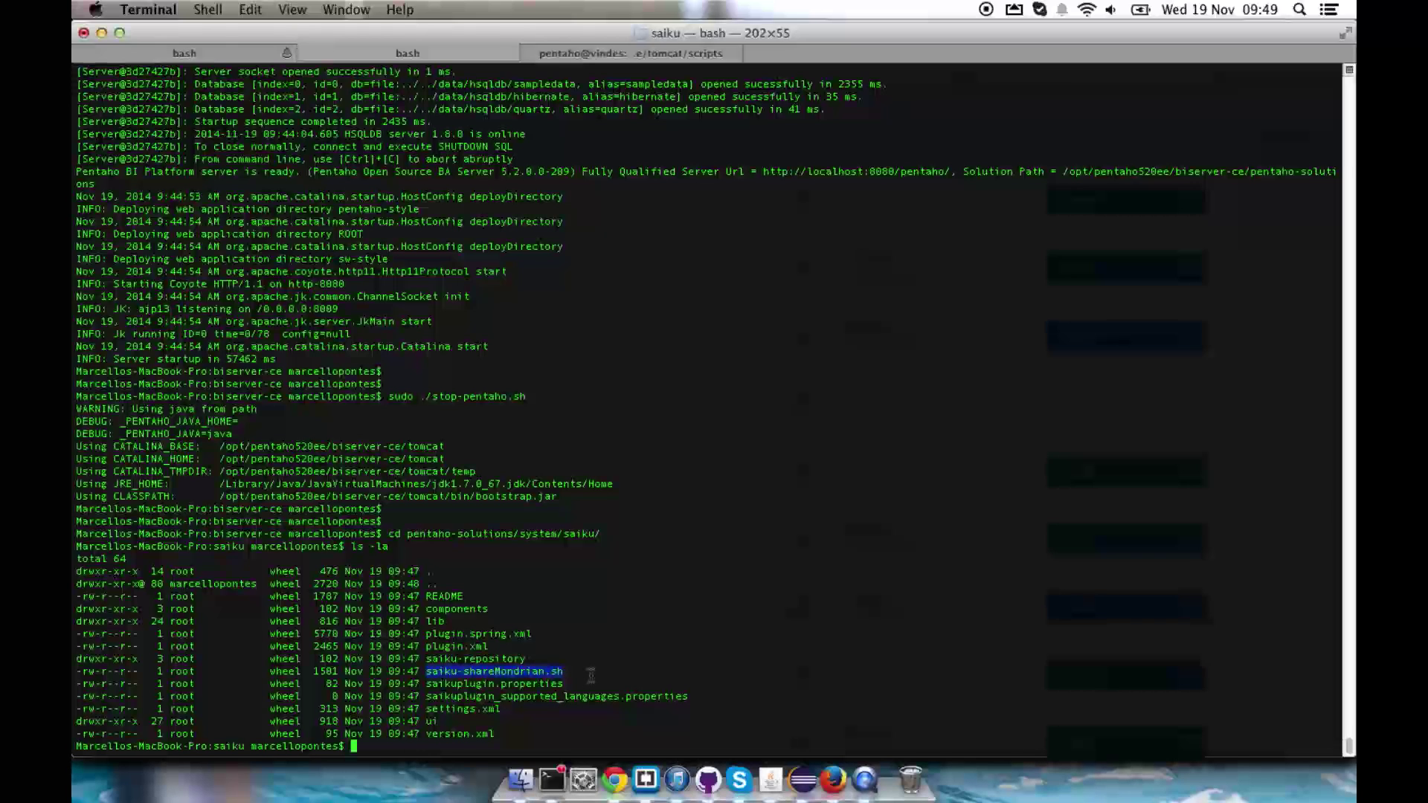
text(shdo chmod +x.)
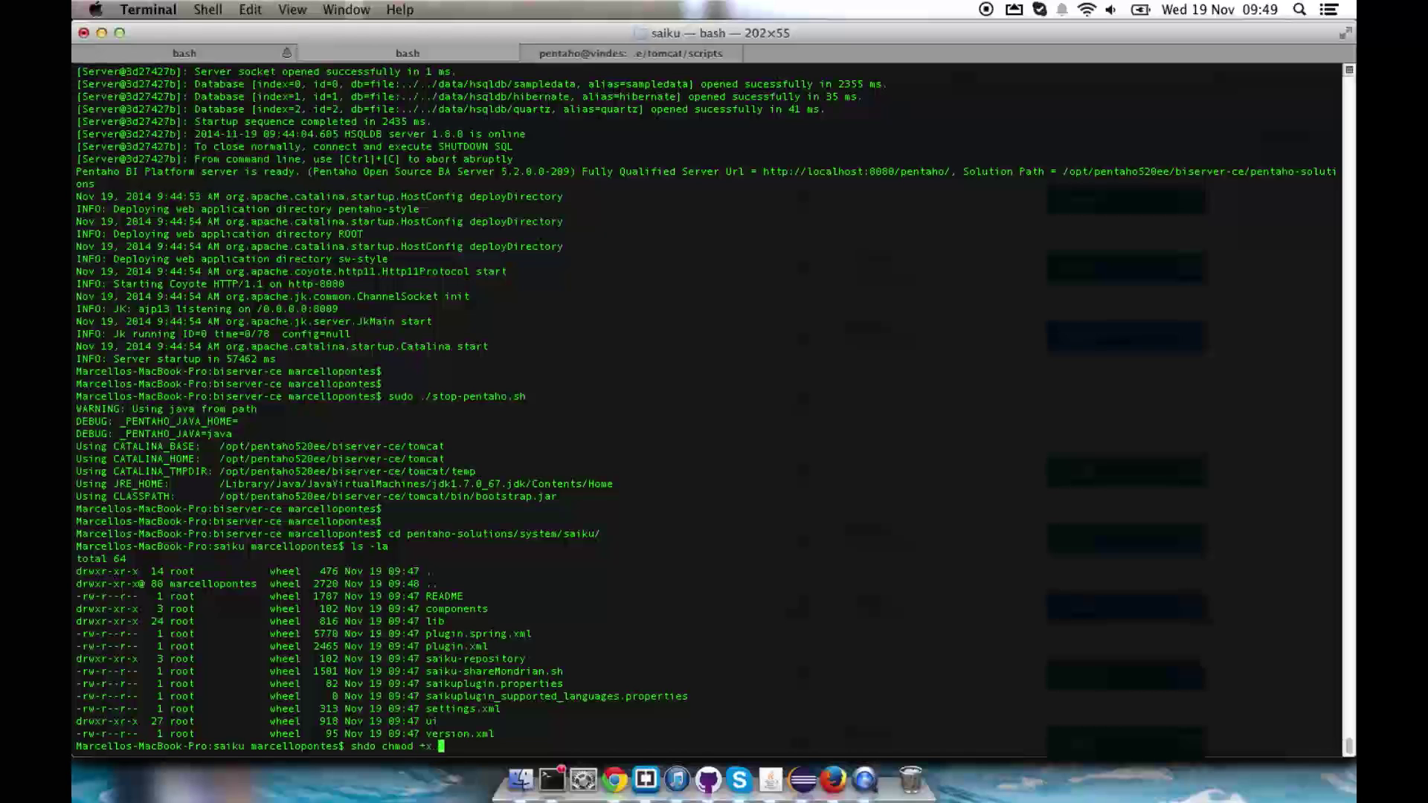
text(https://github.com/marpontes/cubeguard.git)
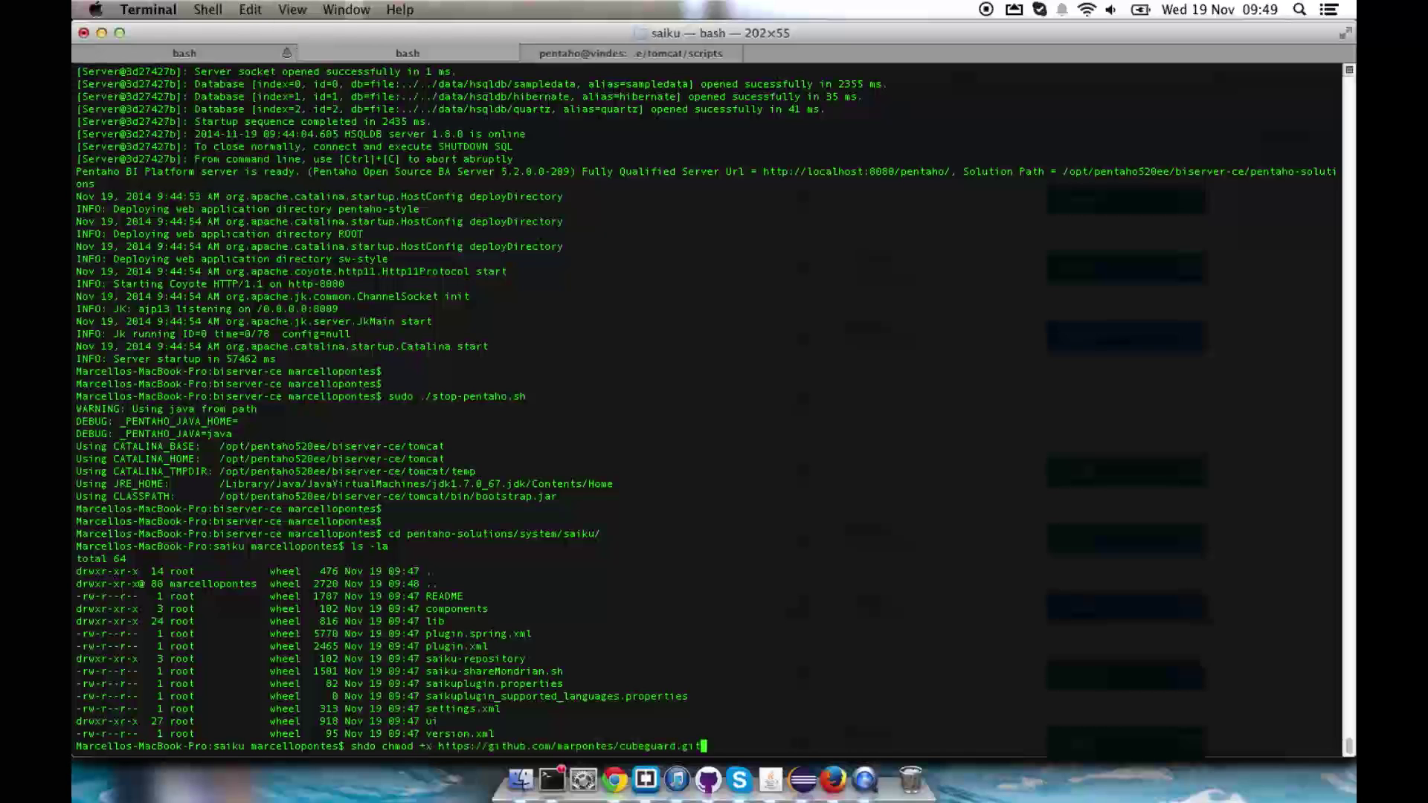
key(ctrl+c)
text(sudo chmod )
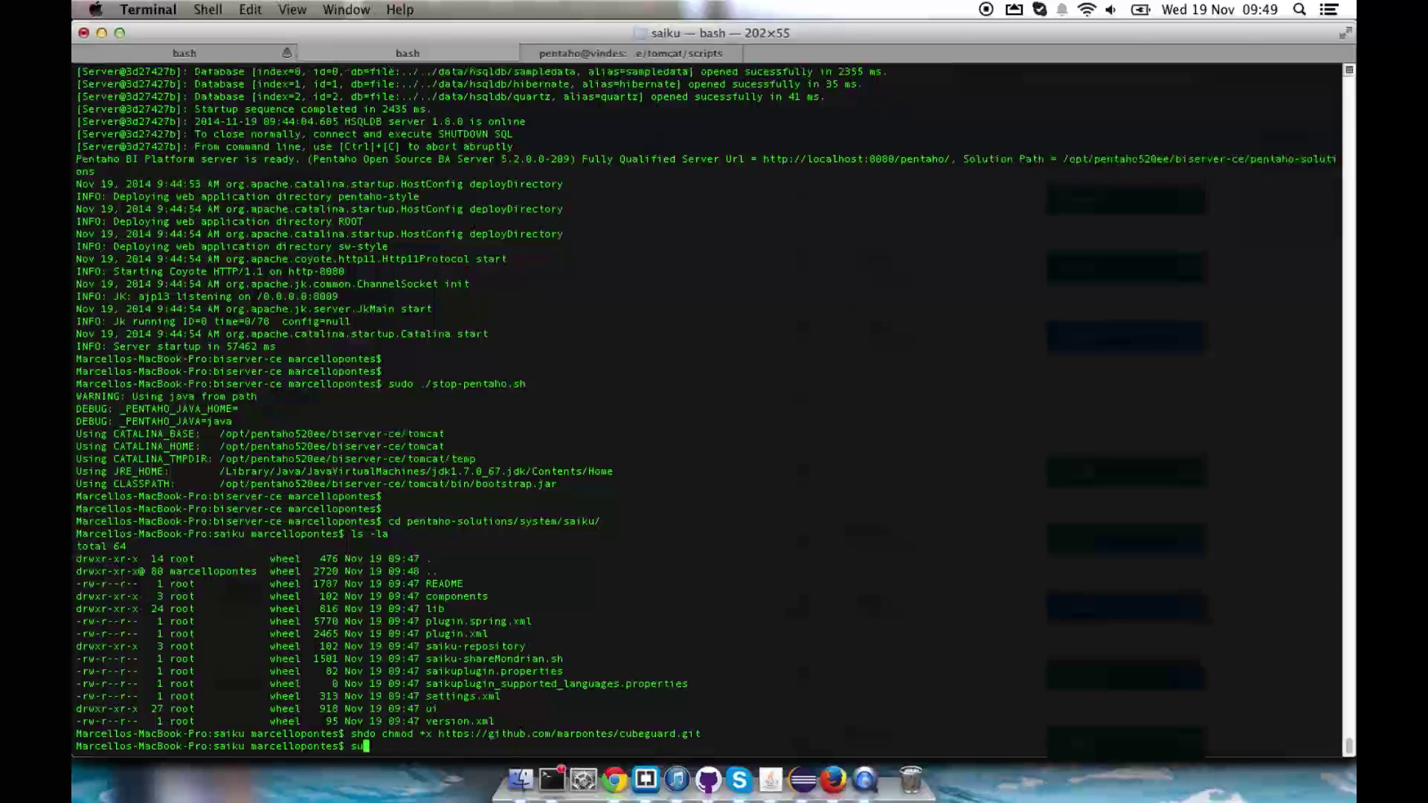
text( +x)
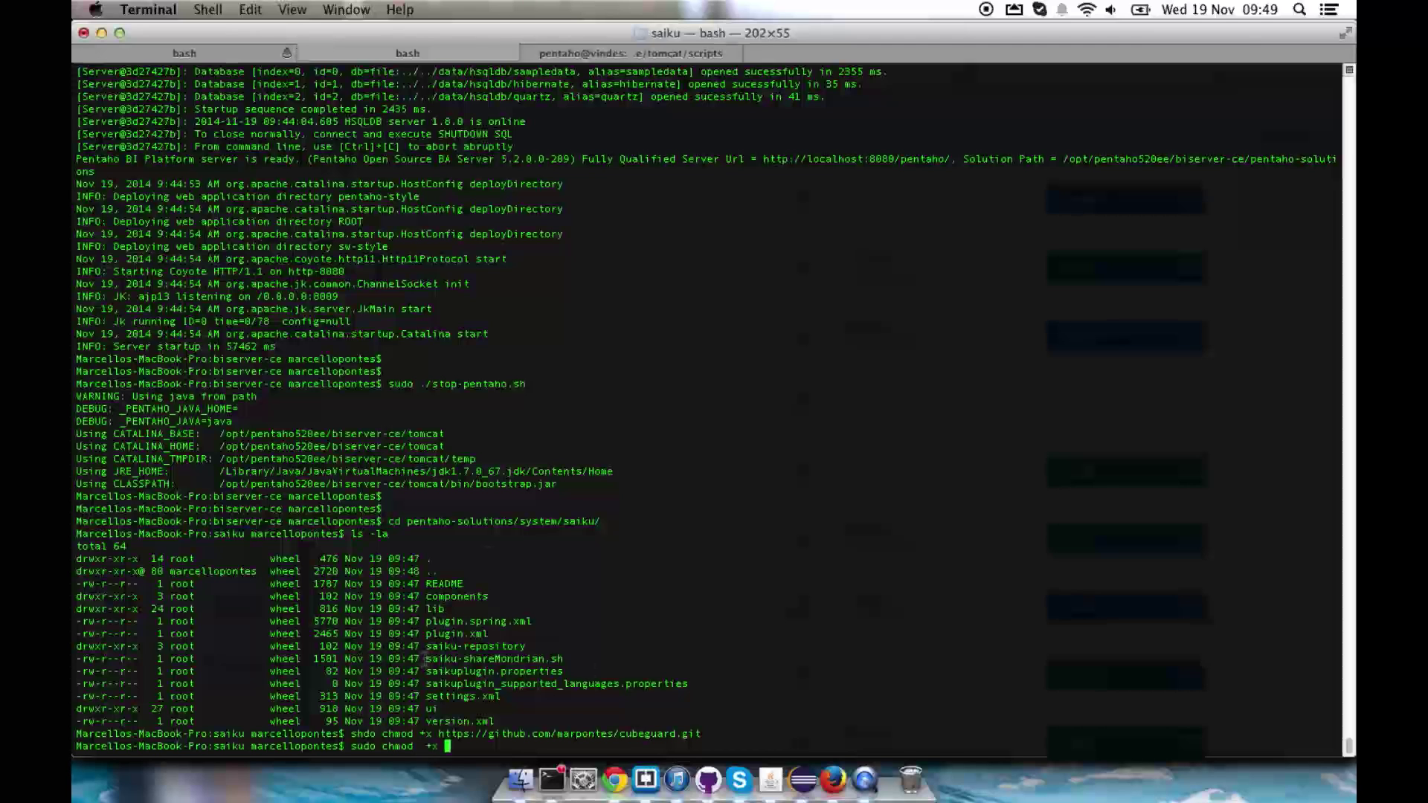
drag(426, 659, 577, 659)
key(super+c)
key(super+v)
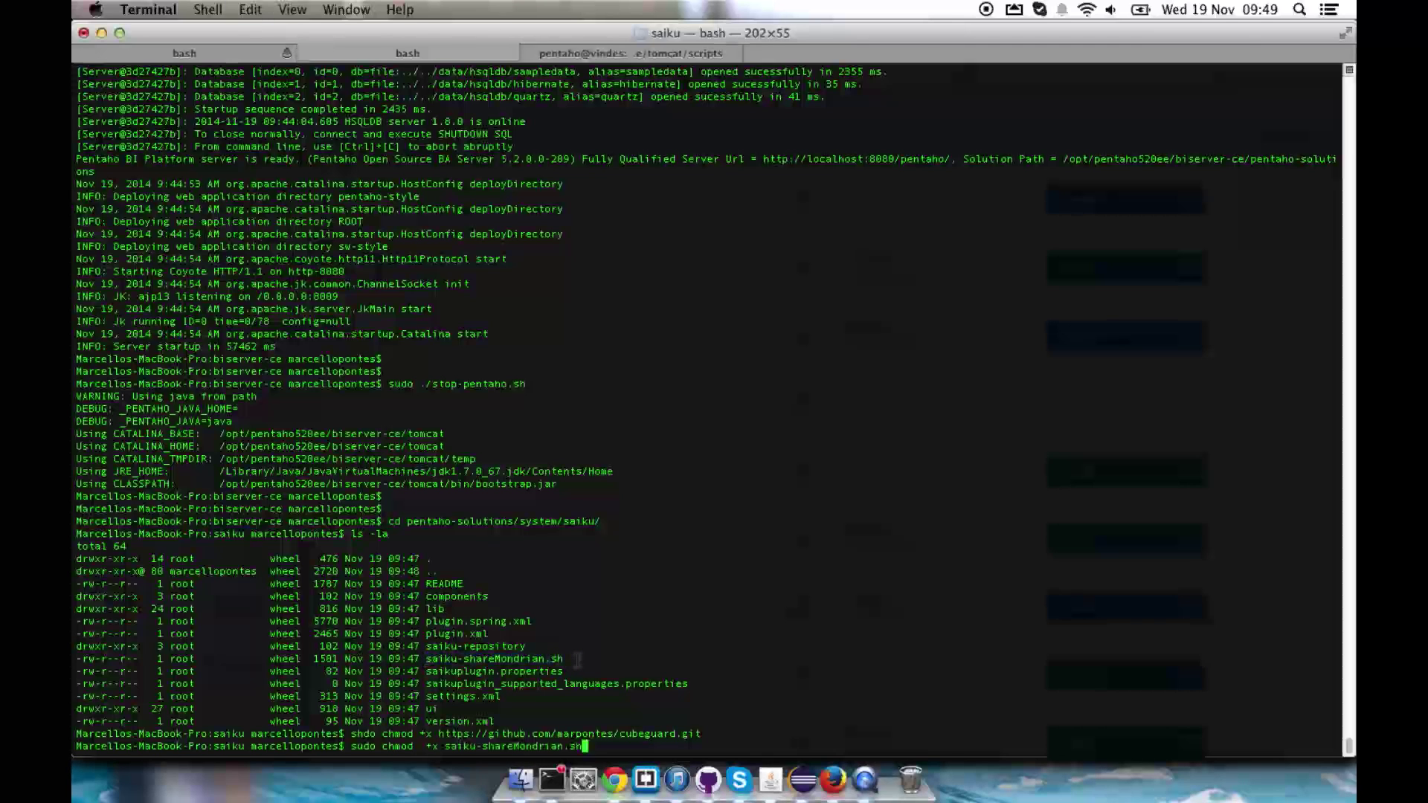
key(Return)
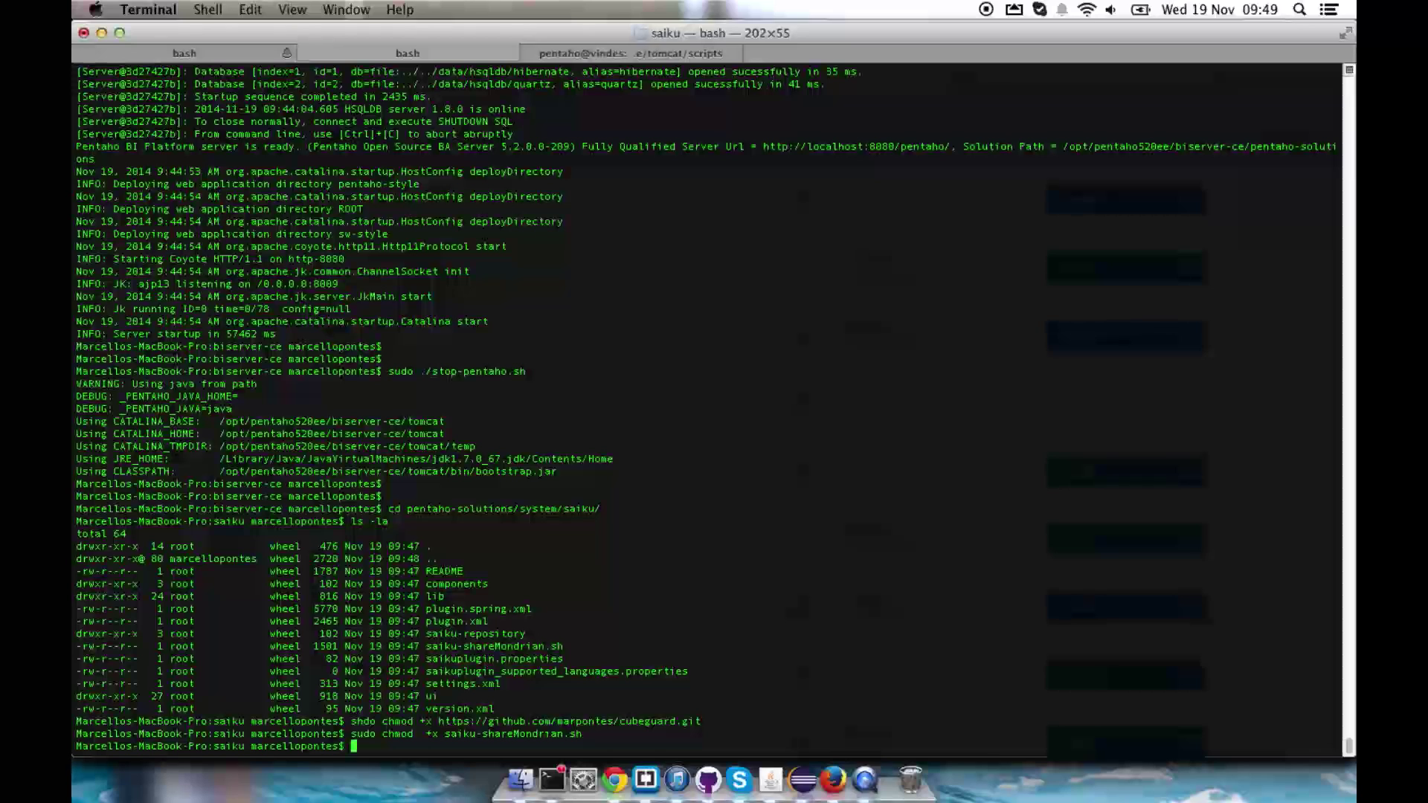
Run sudo ./saiku-shareMondrian.sh without arguments to see its usage.
text(sudo ./saiku-s)
key(Tab)
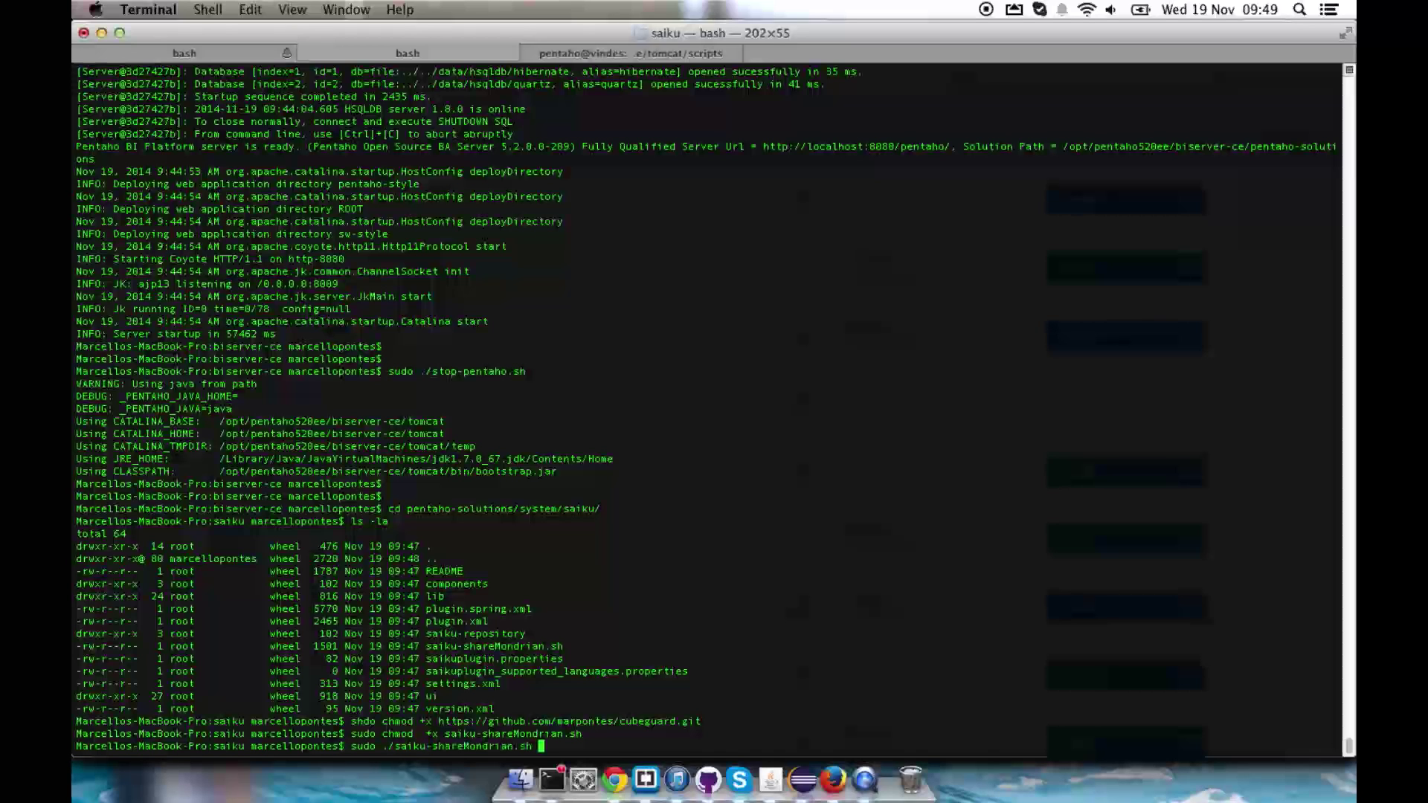
key(Return)
Rerun the script with -w /opt/pentaho520ee/biserver-ce/tomcat/webapps/pentaho.
key(Up)
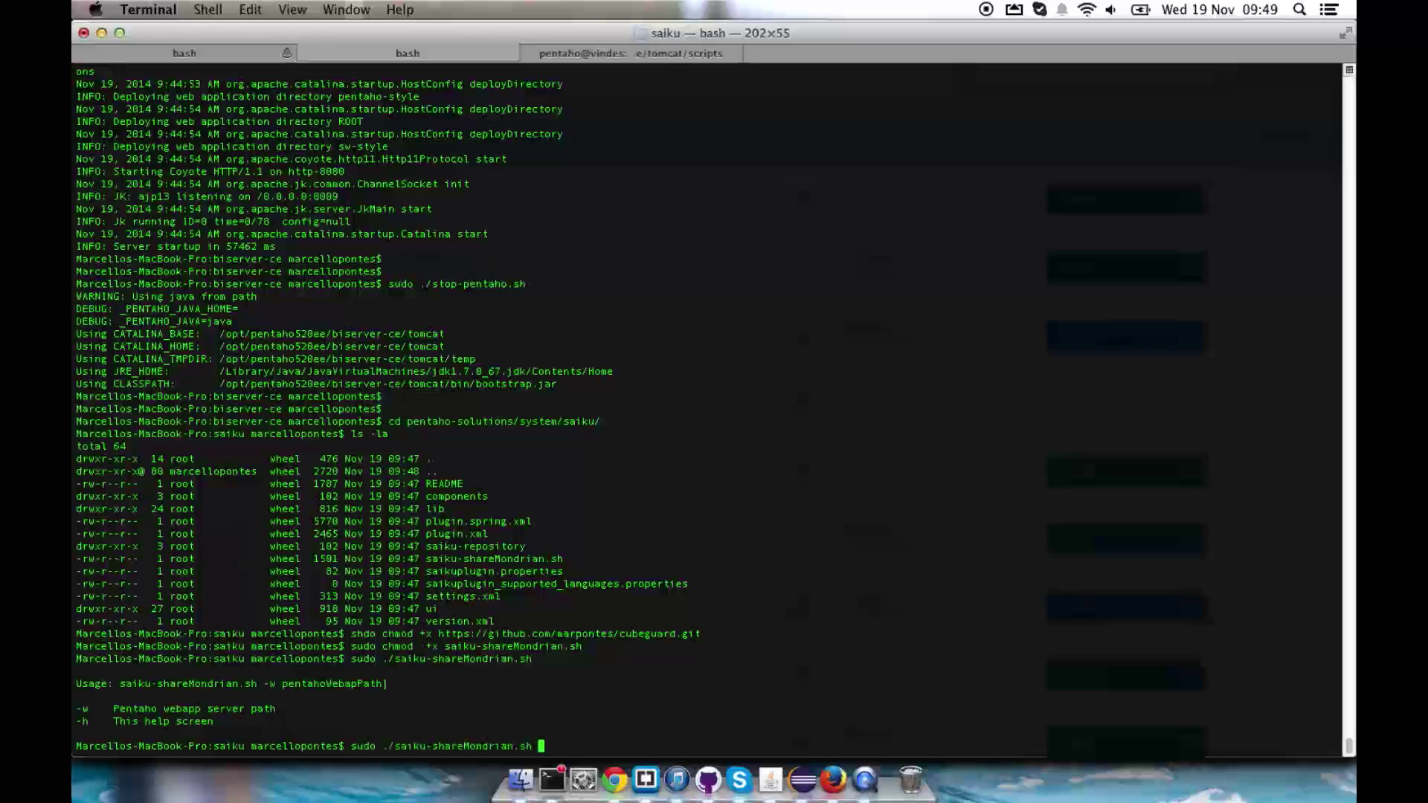
text(-w )
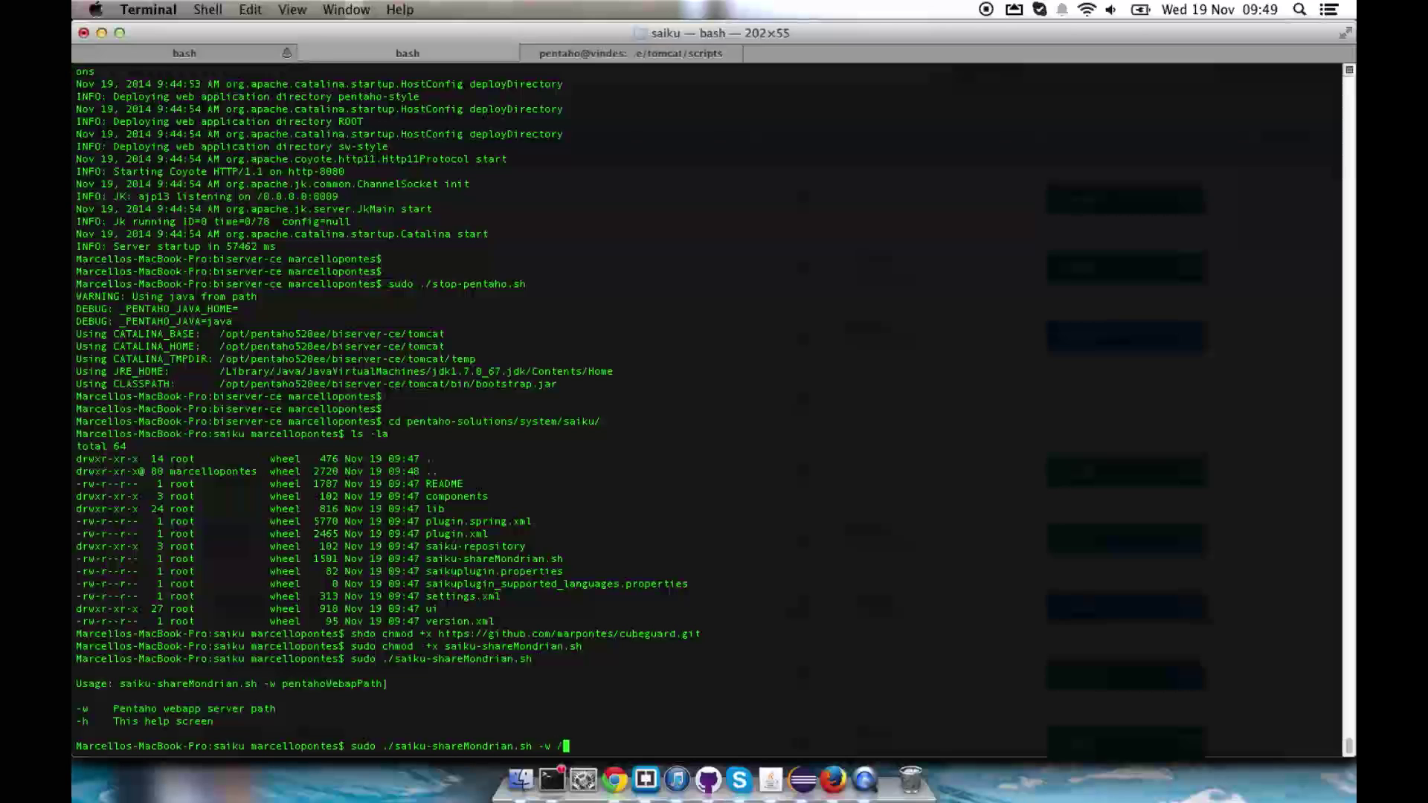
text(/opt/pentaho52)
key(Tab)
text(bi)
key(Tab)
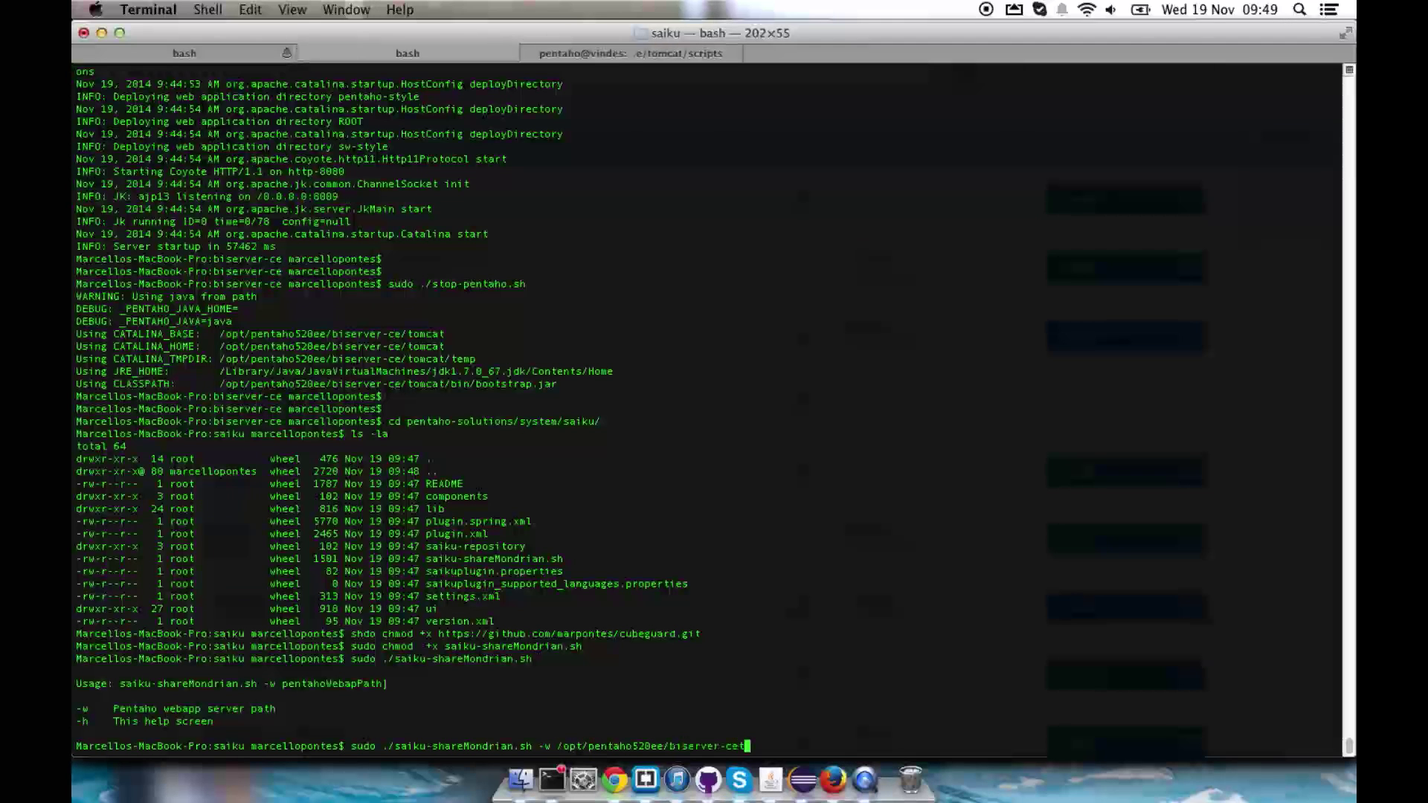
text(/tomcat/)
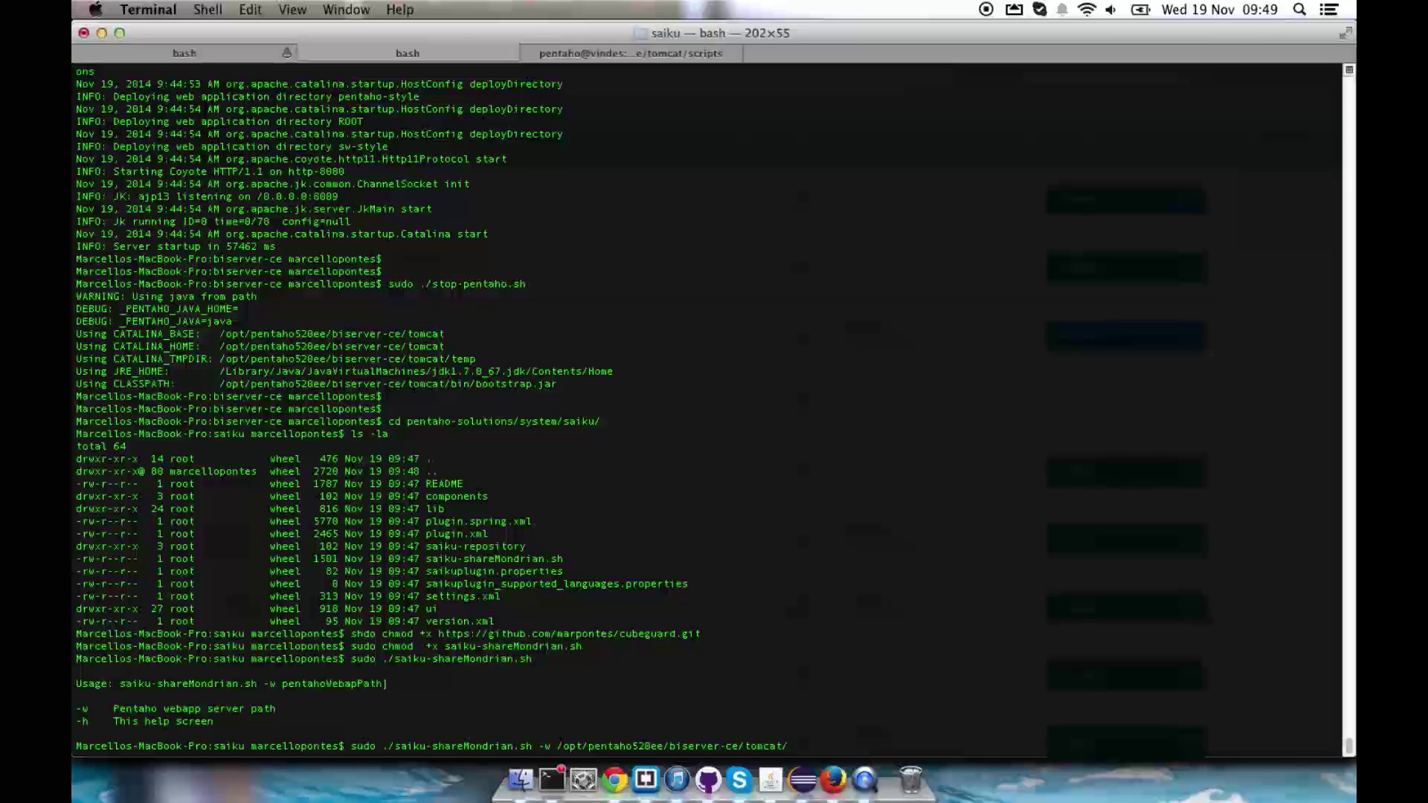
text(we)
key(Tab)
text(pentaho)
key(Return)
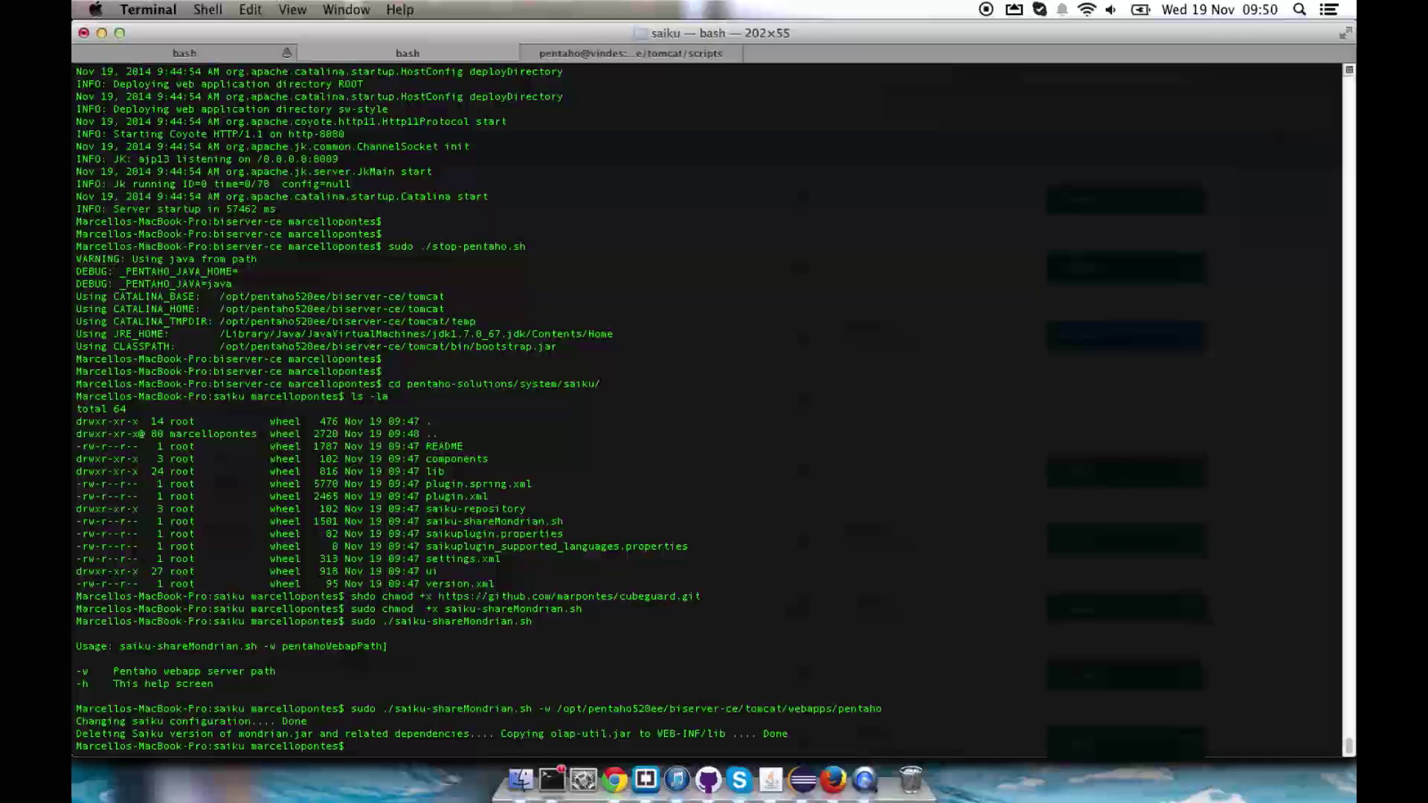
text(cd ../../../)
Go up to biserver-ce and restart the server with sudo ./start-pentaho.sh.
key(Return)
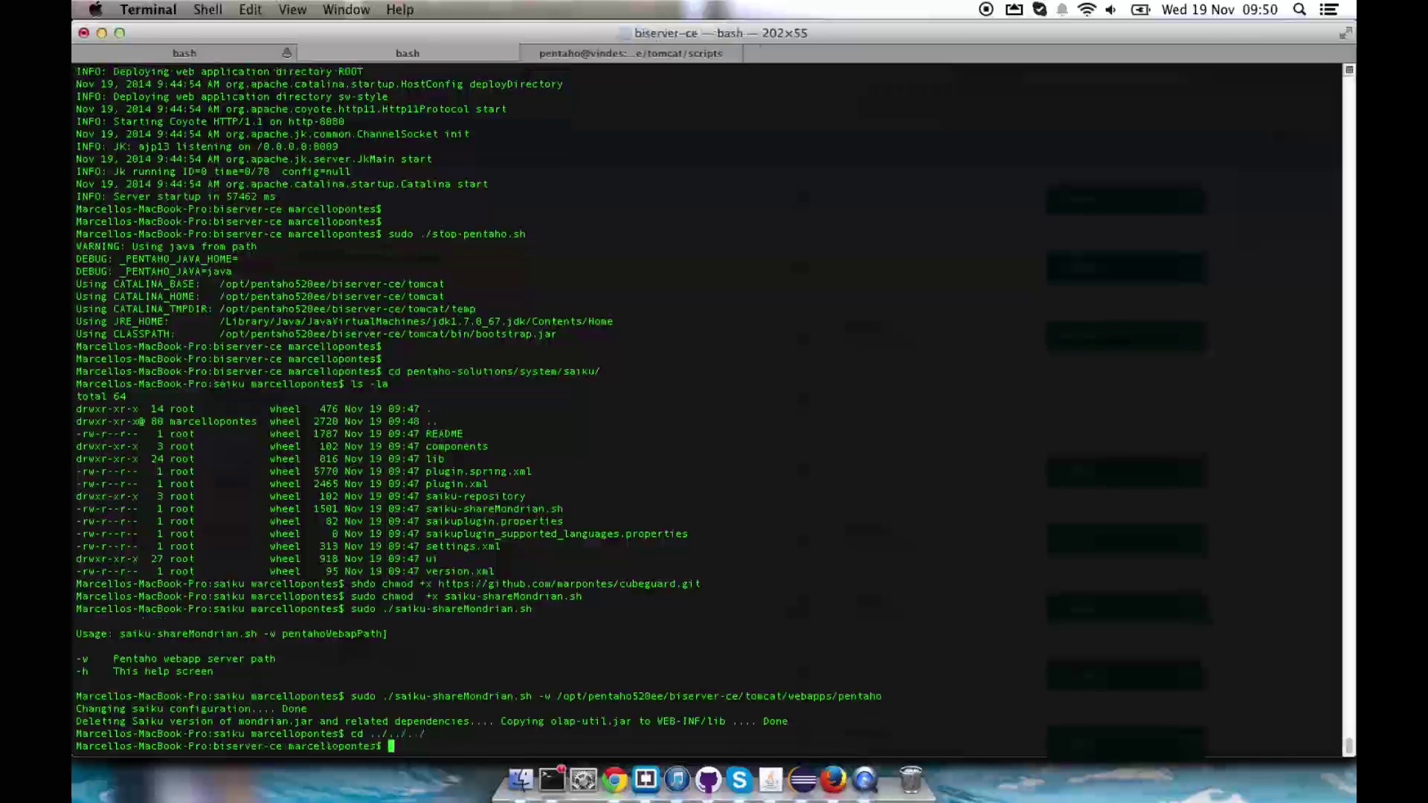
text(sudo .)
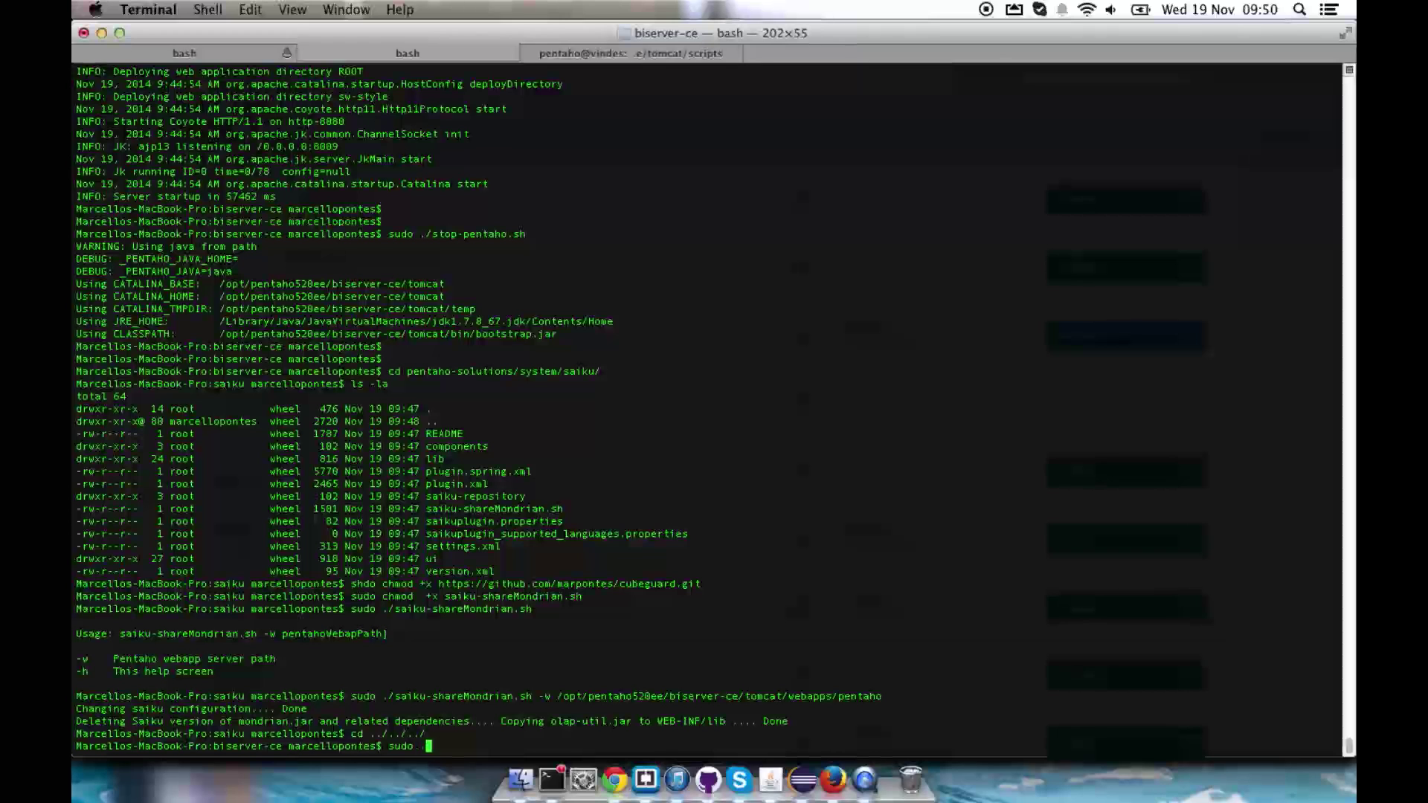
text(/start-pentaho.sh)
key(Return)
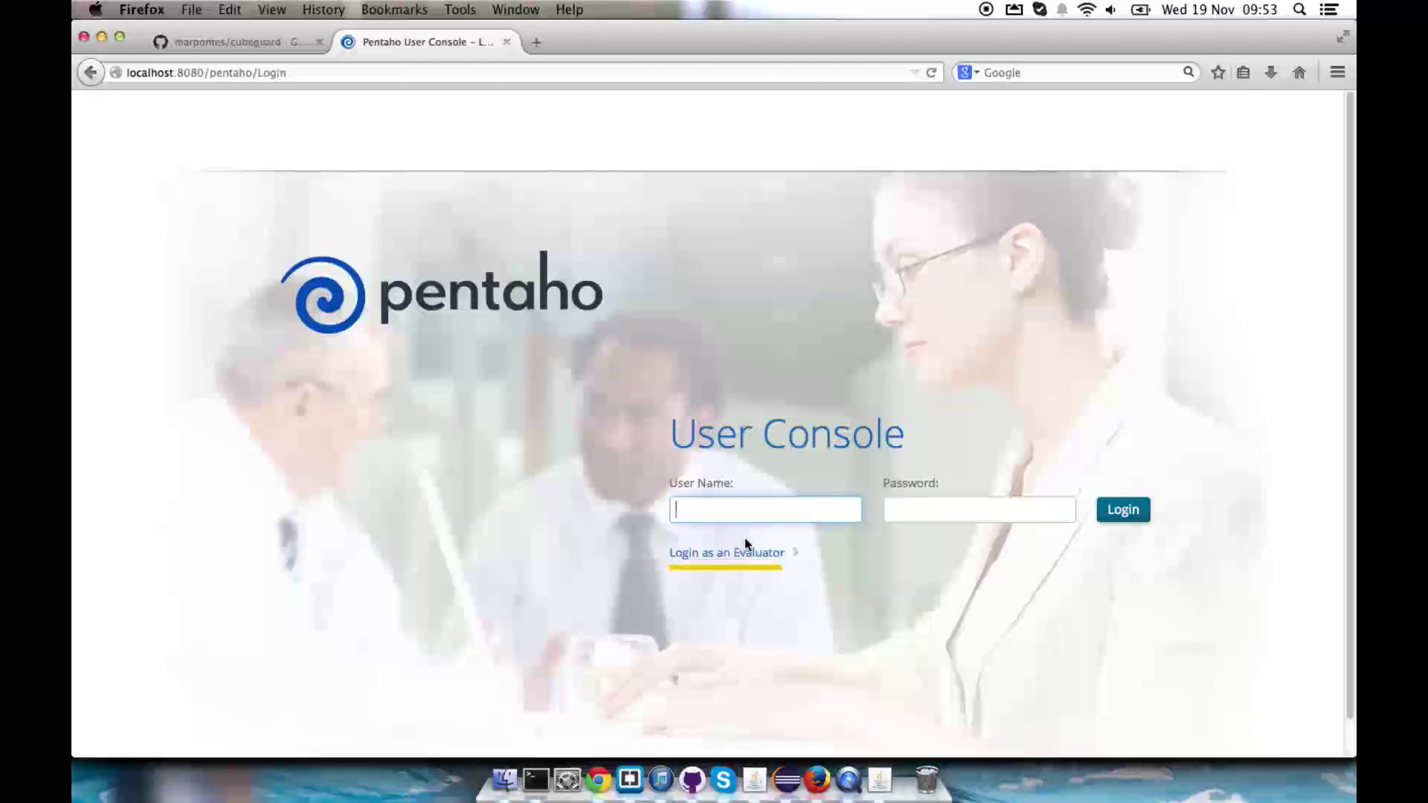
Log in with the evaluator Administrator account and start a New Saiku Analytics session.
click(747, 565)
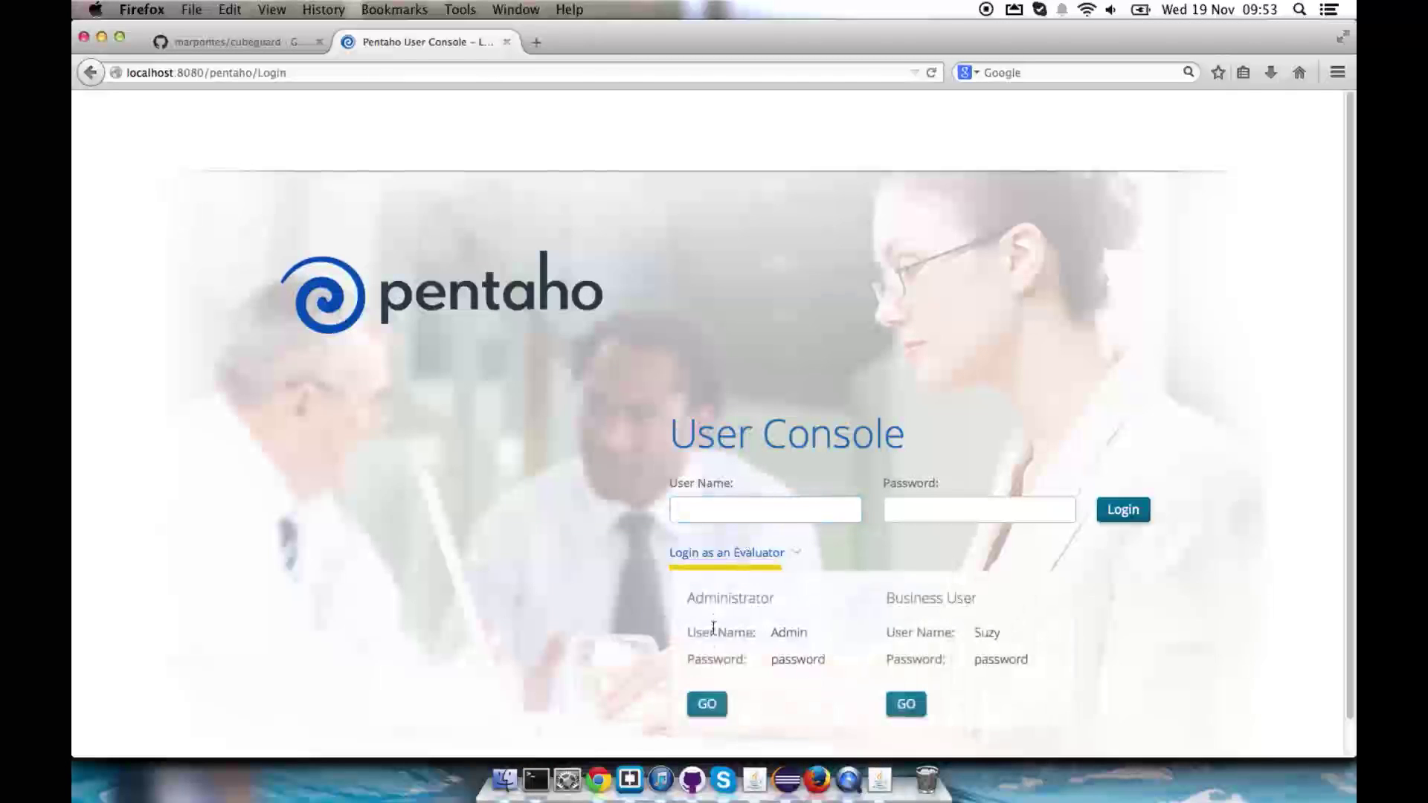
click(707, 705)
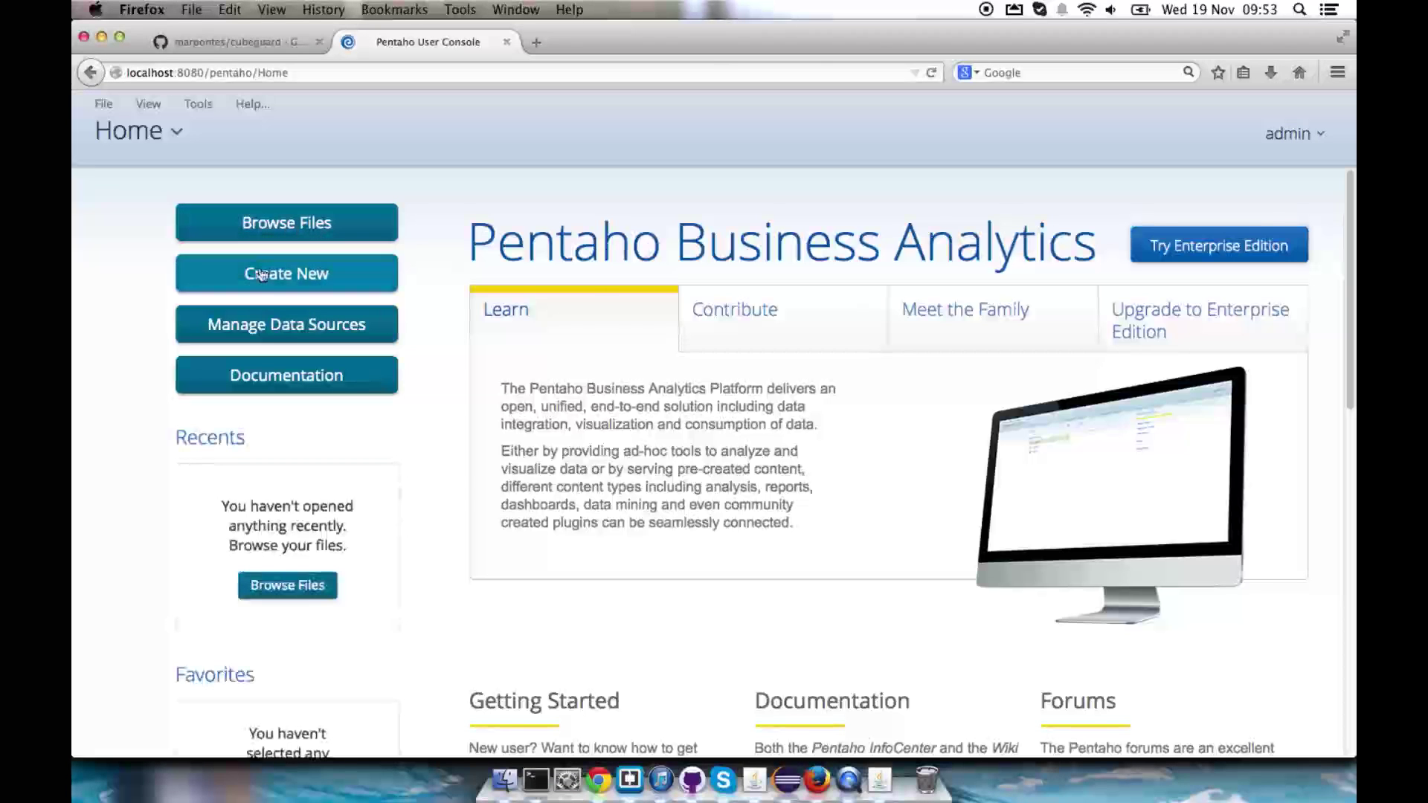
click(262, 276)
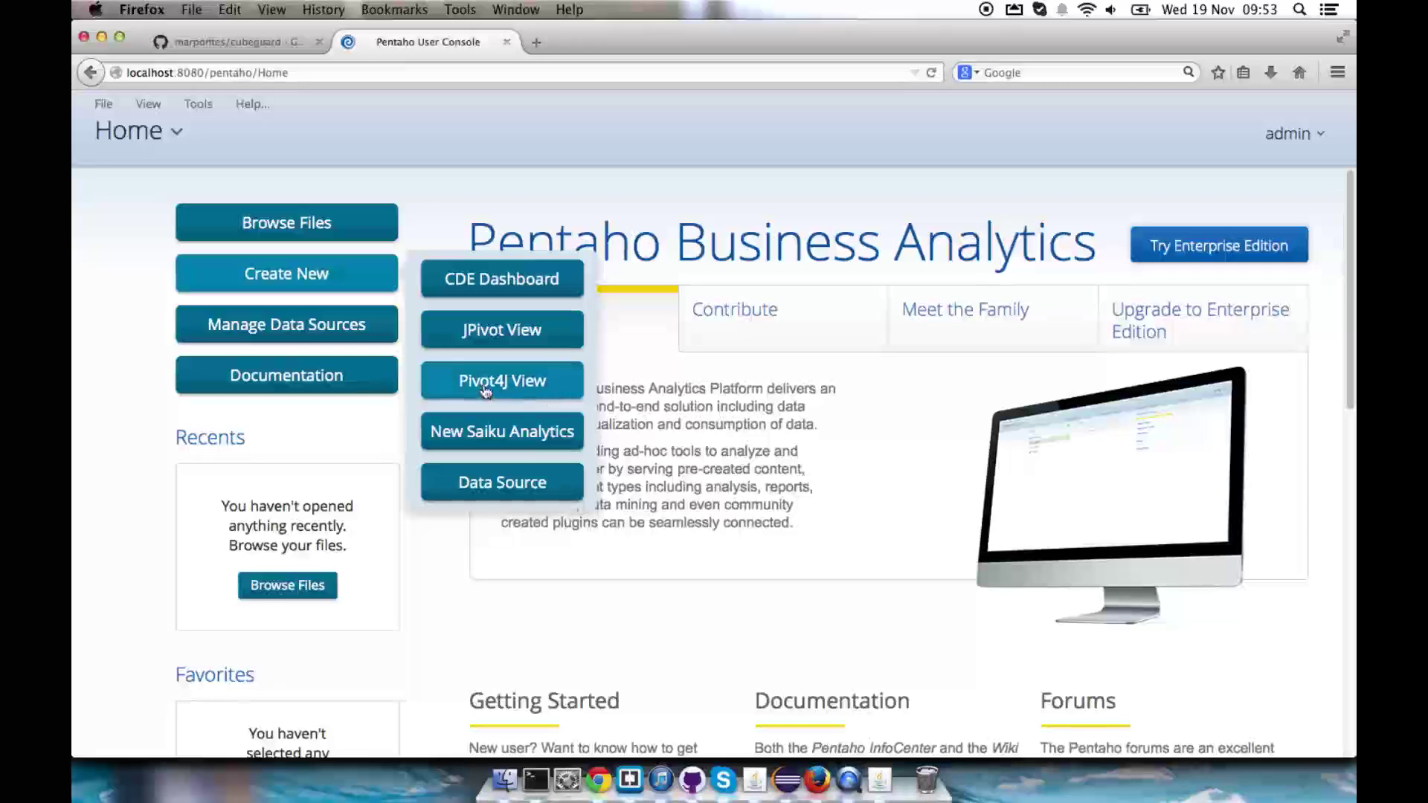
click(496, 439)
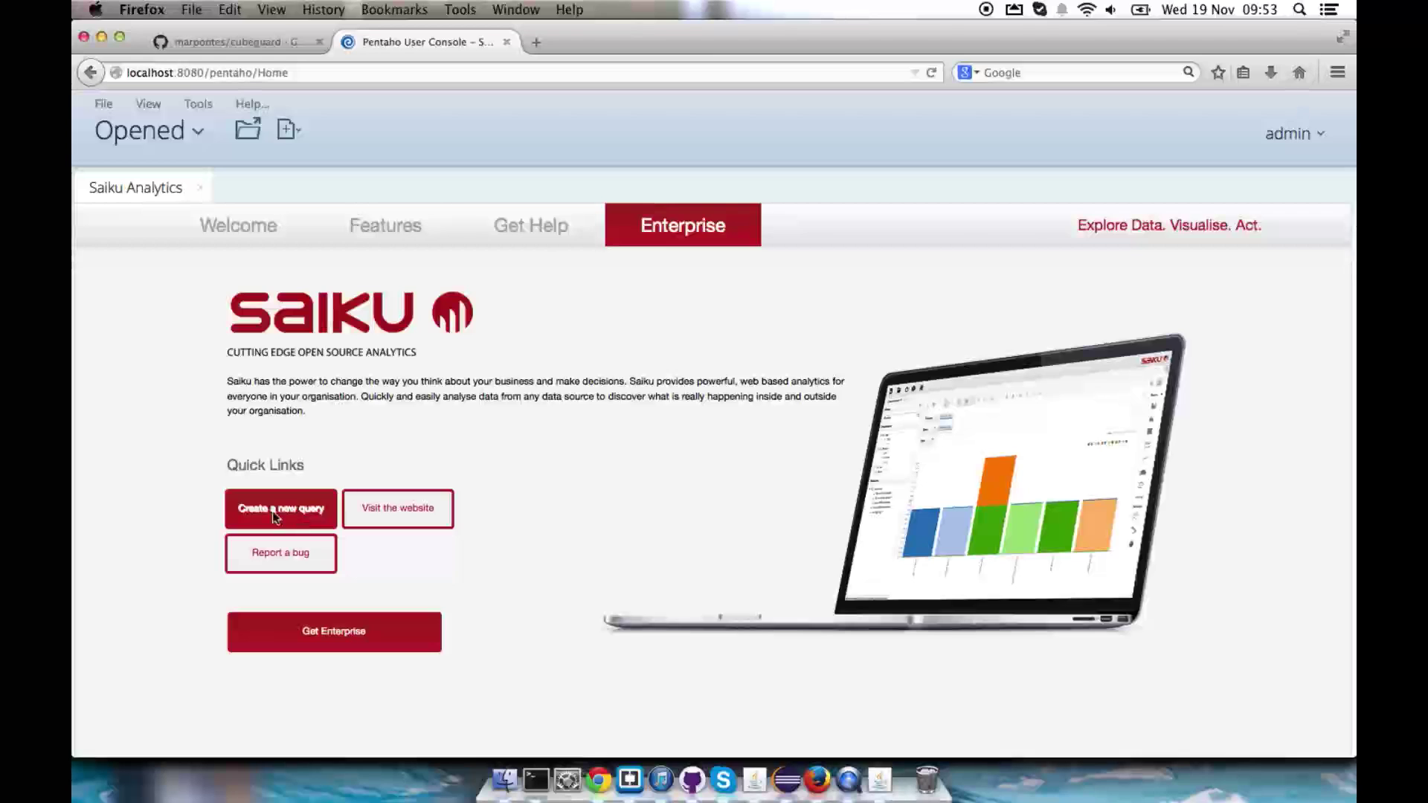
Query the SteelWheelsSales cube for Quantity by Markets Territory, then close the Saiku tab.
click(299, 515)
click(172, 256)
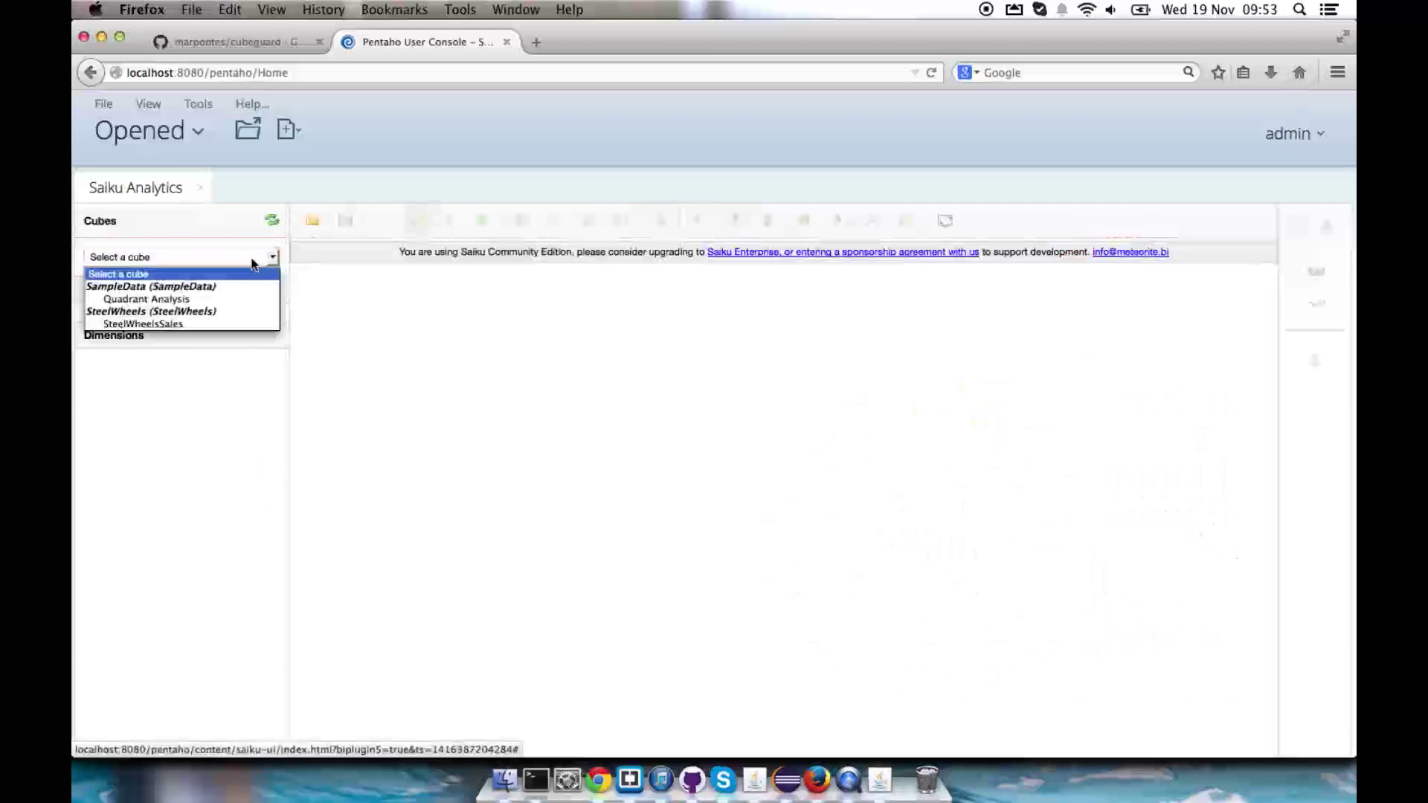
click(153, 324)
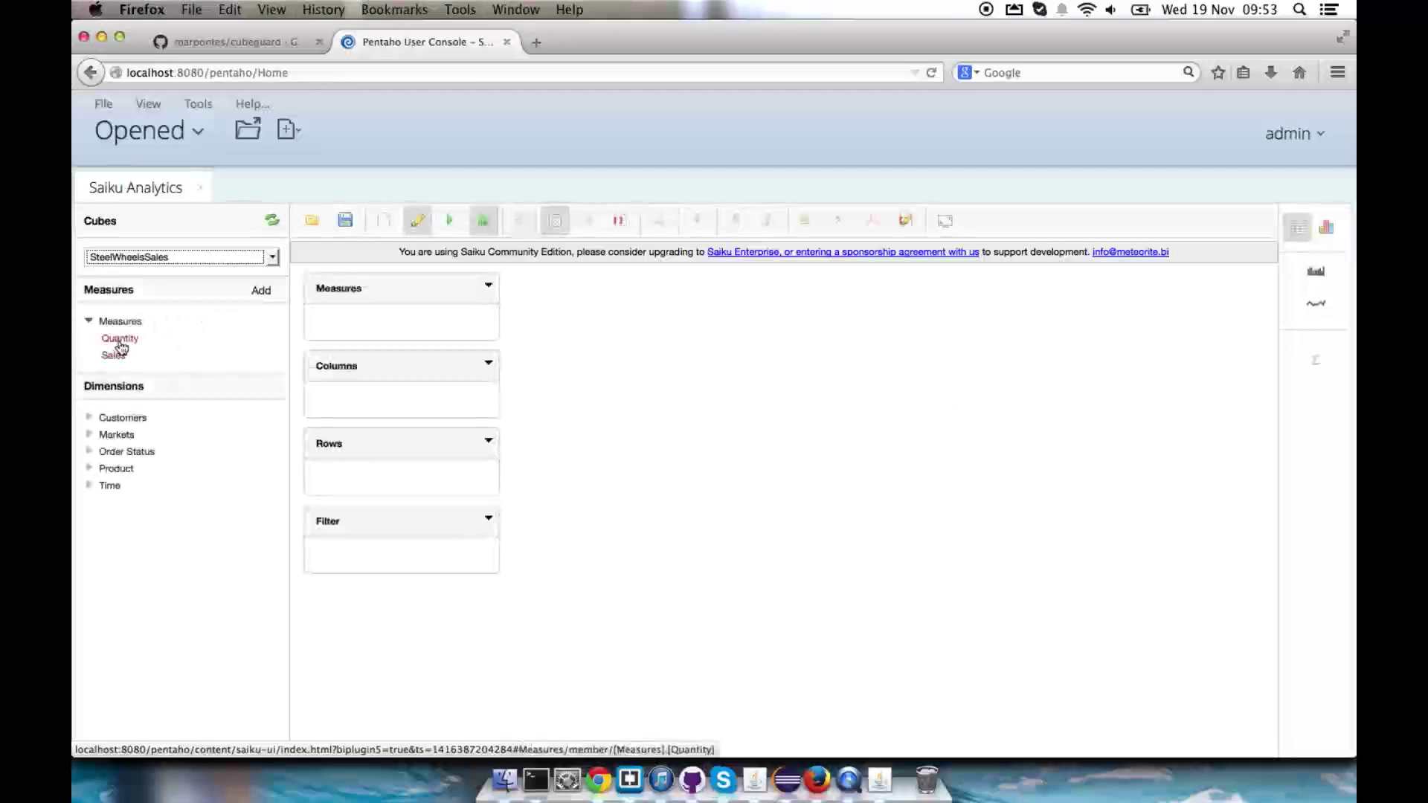
drag(148, 344, 367, 320)
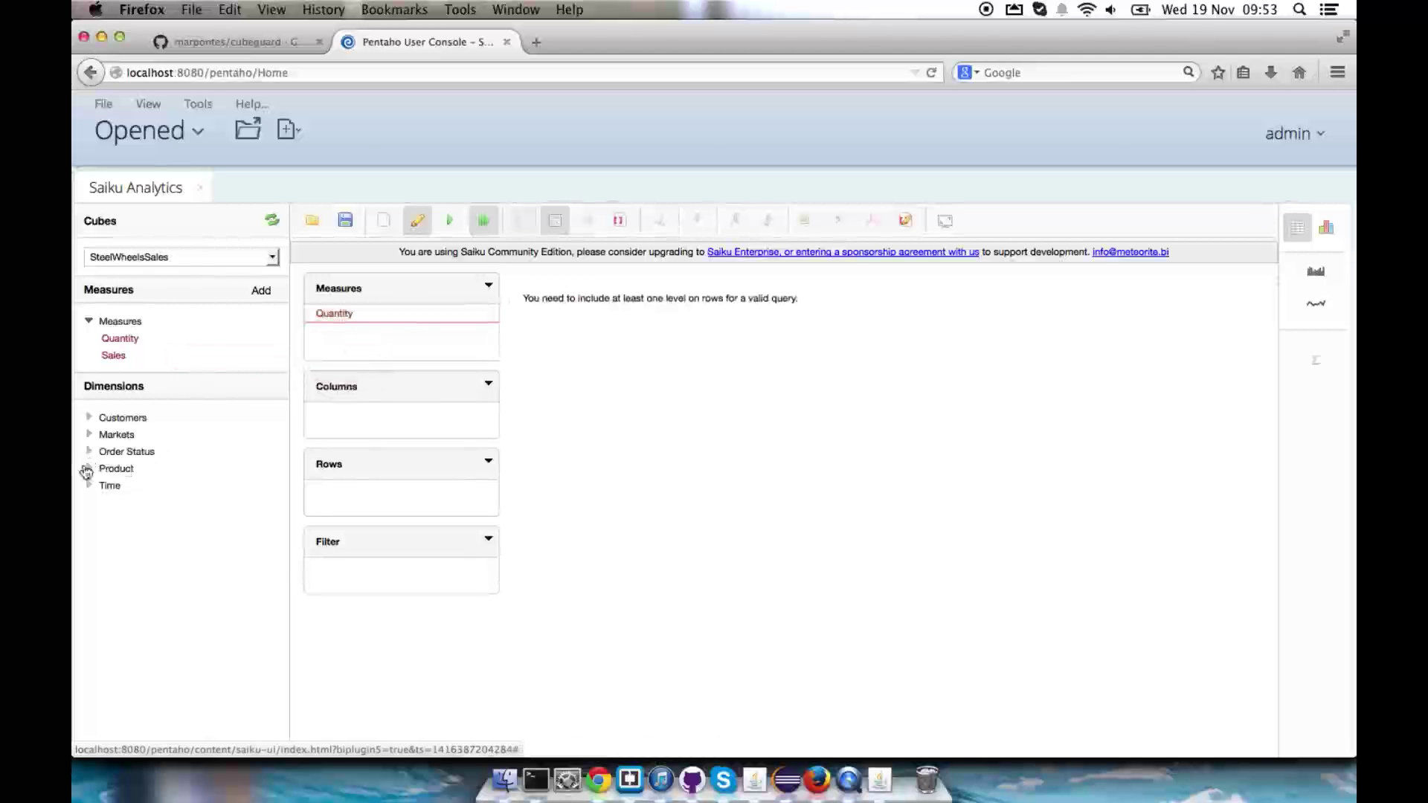
click(90, 436)
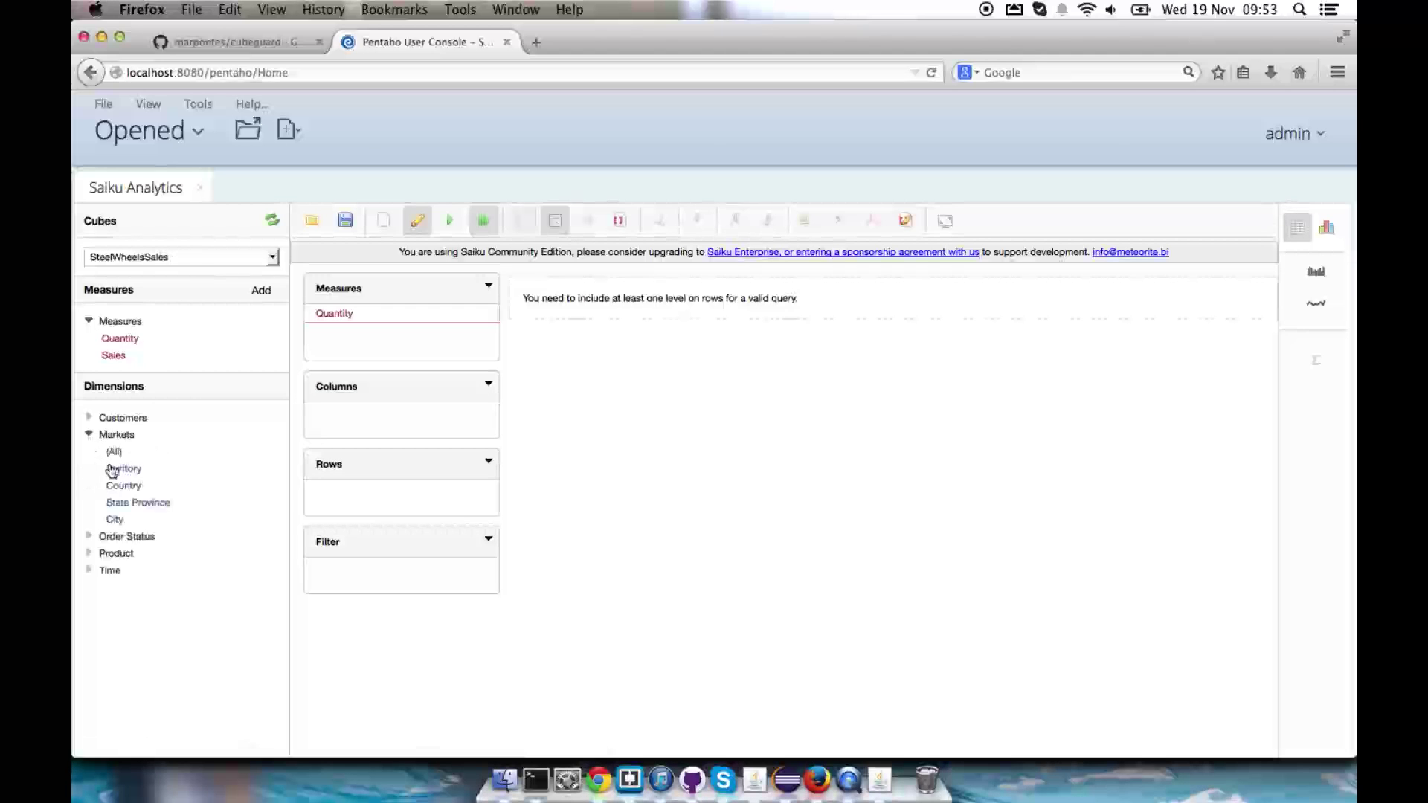
drag(112, 469, 400, 504)
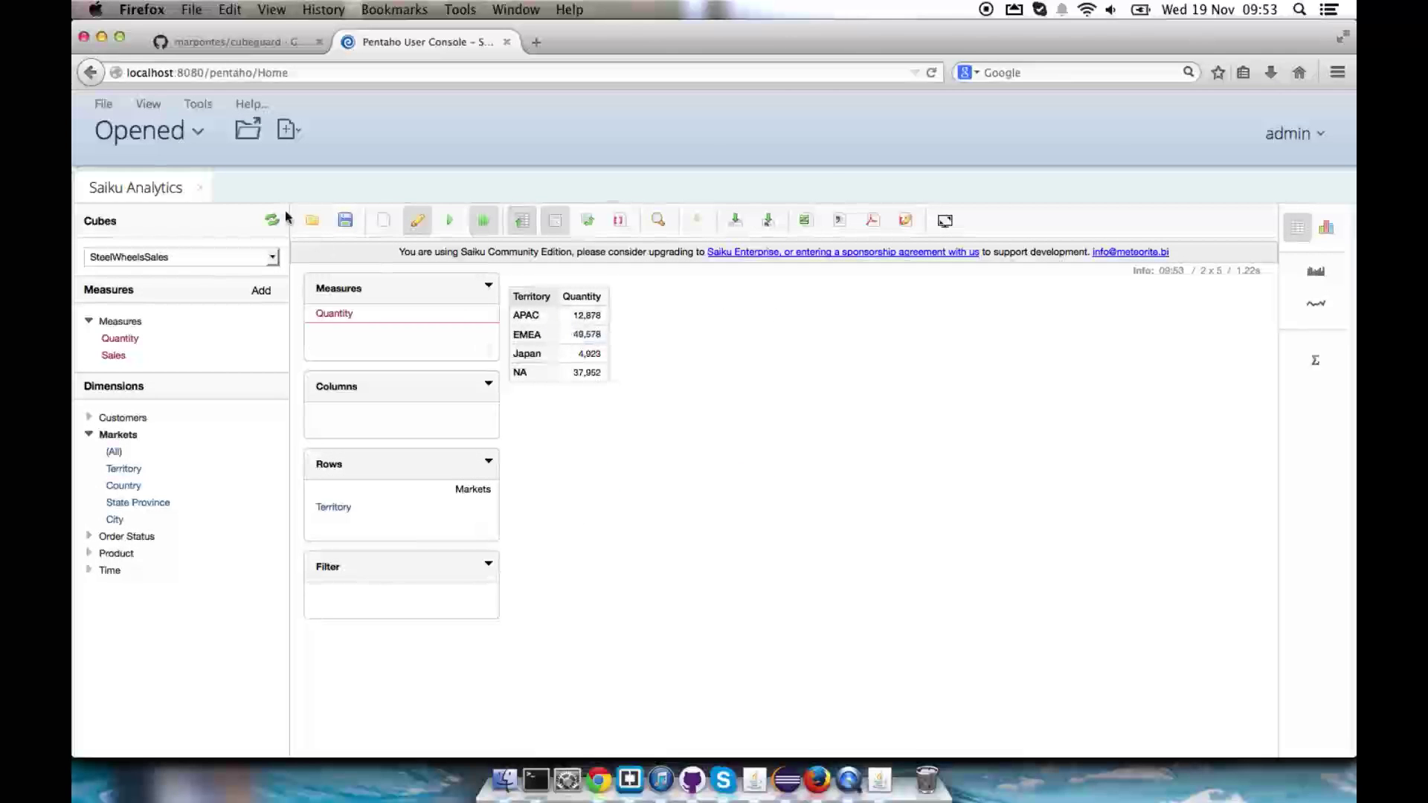
click(199, 189)
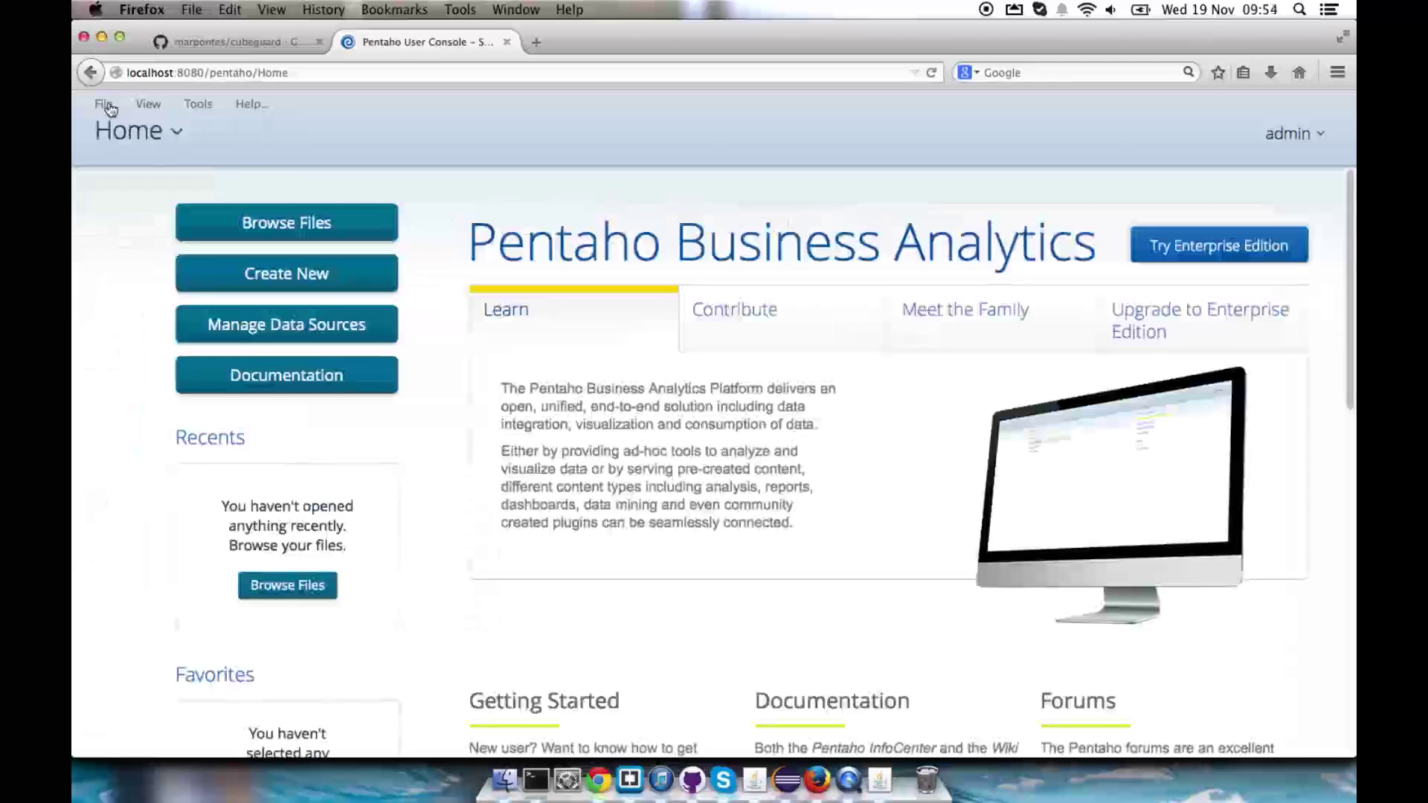
Export the SteelWheels data source from Manage Data Sources, saving schema.xml to disk.
click(108, 108)
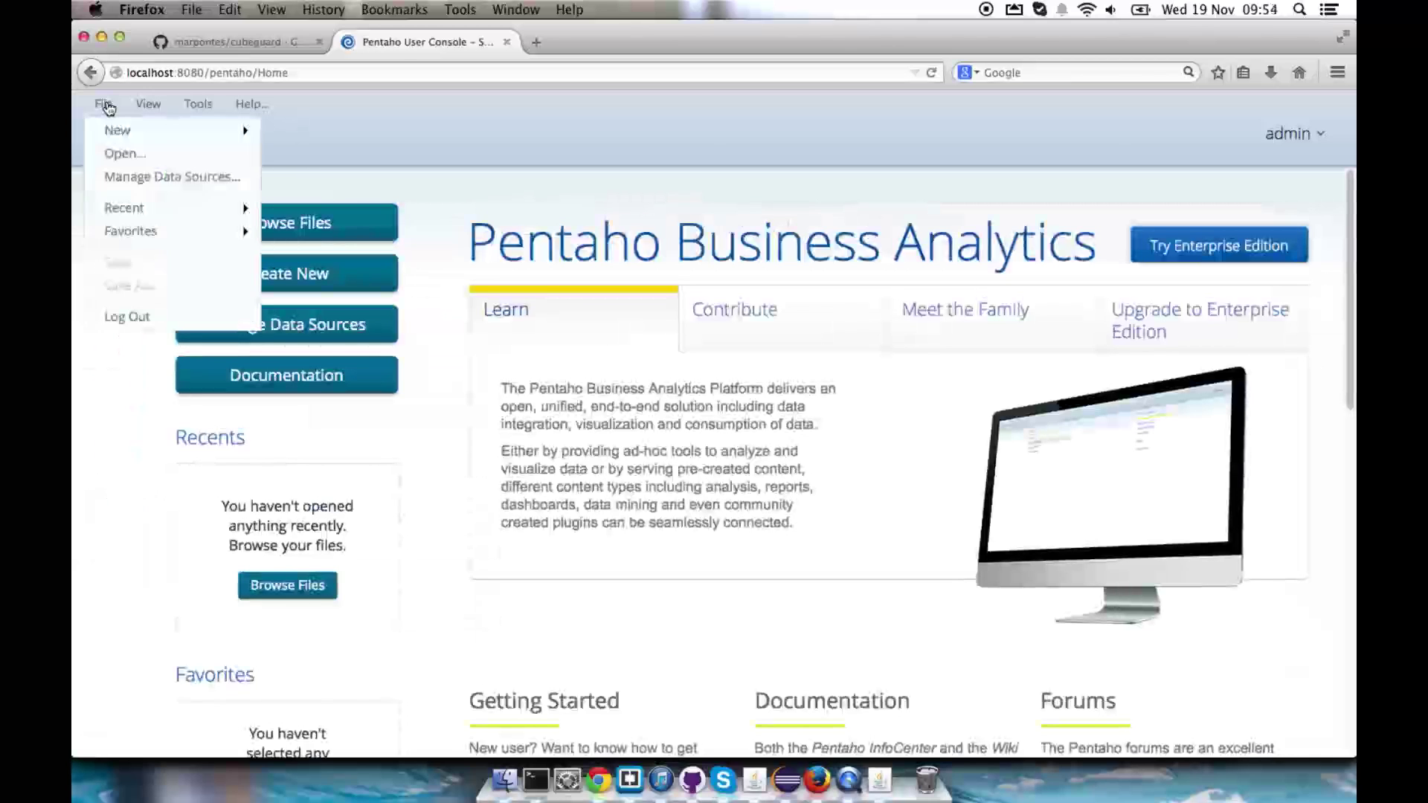
mouse_move(119, 131)
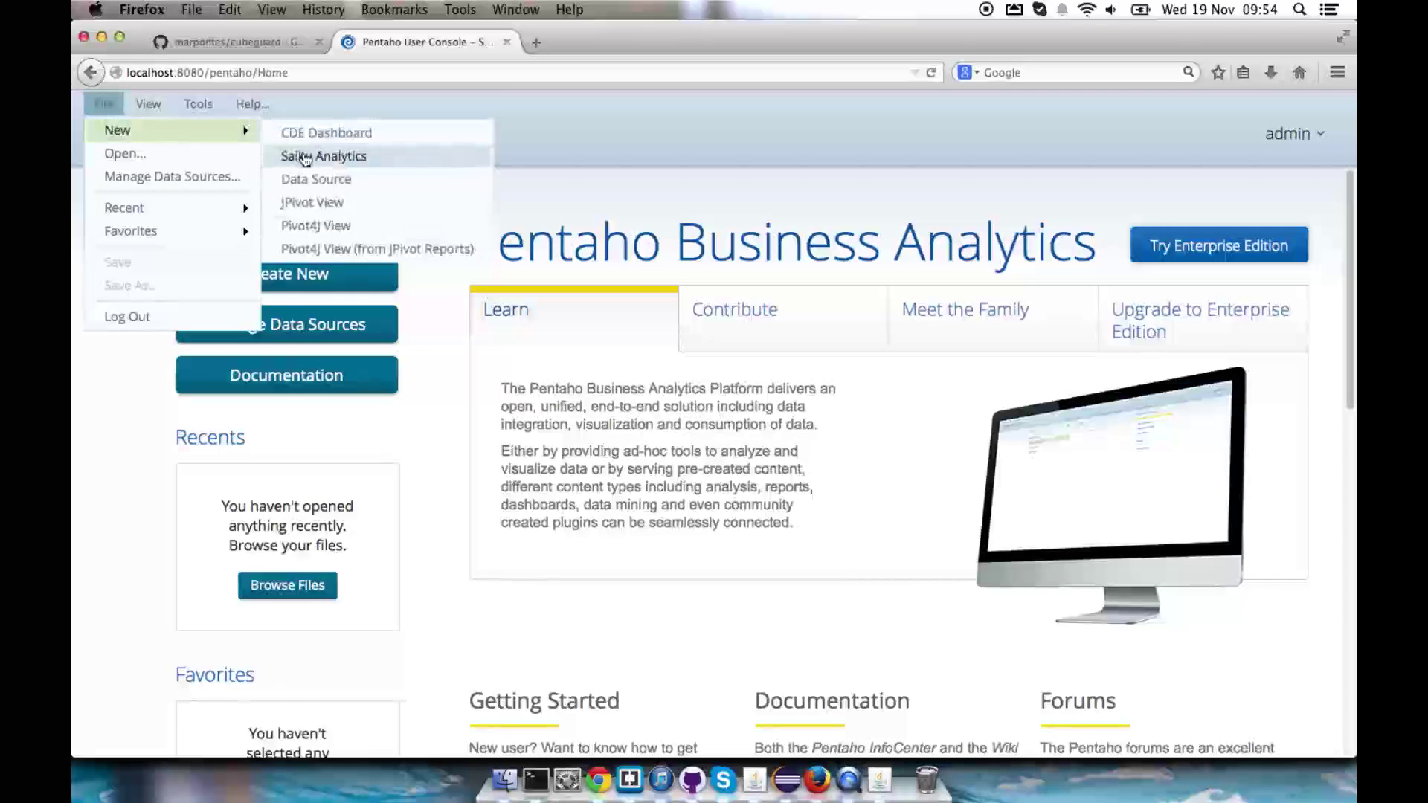
click(213, 175)
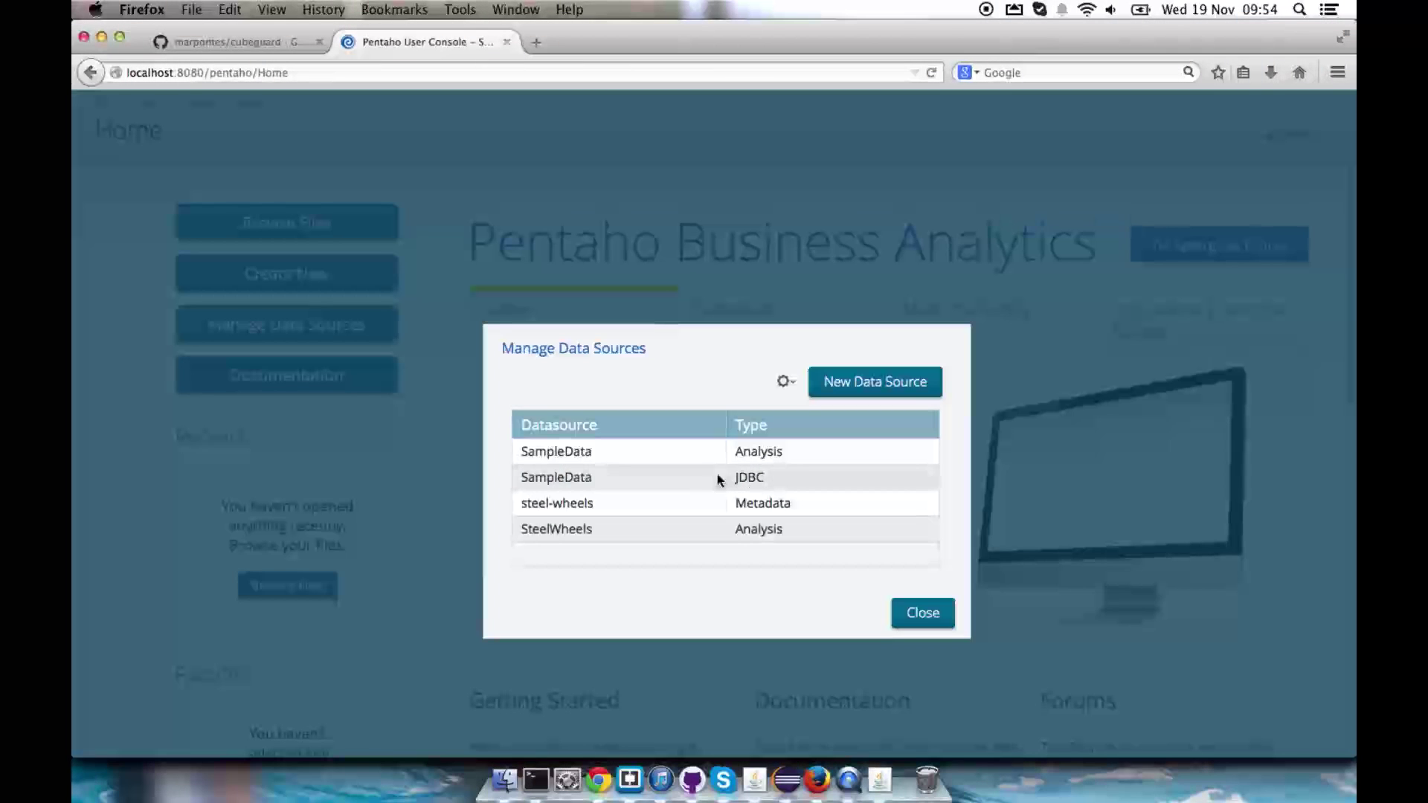
click(785, 383)
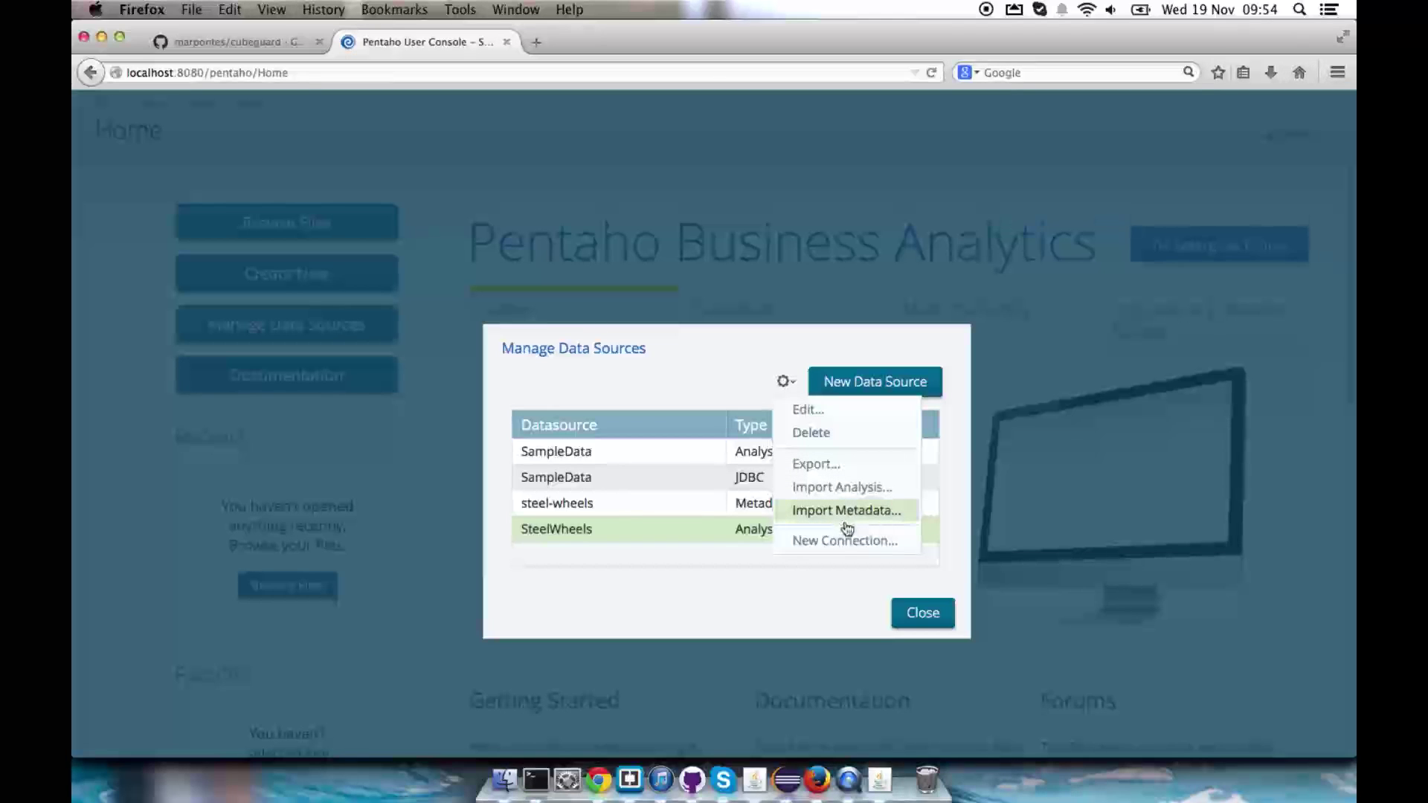
click(834, 464)
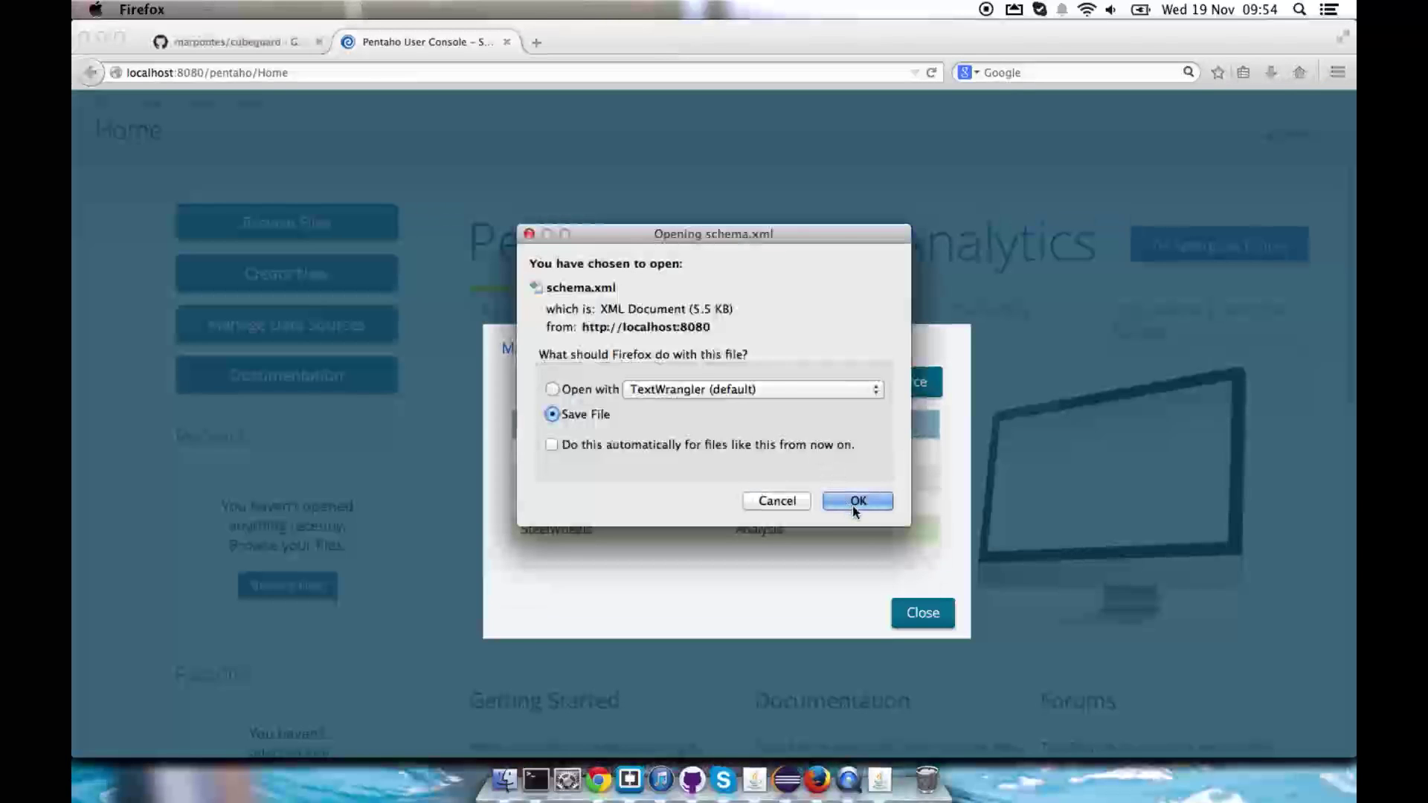
click(856, 502)
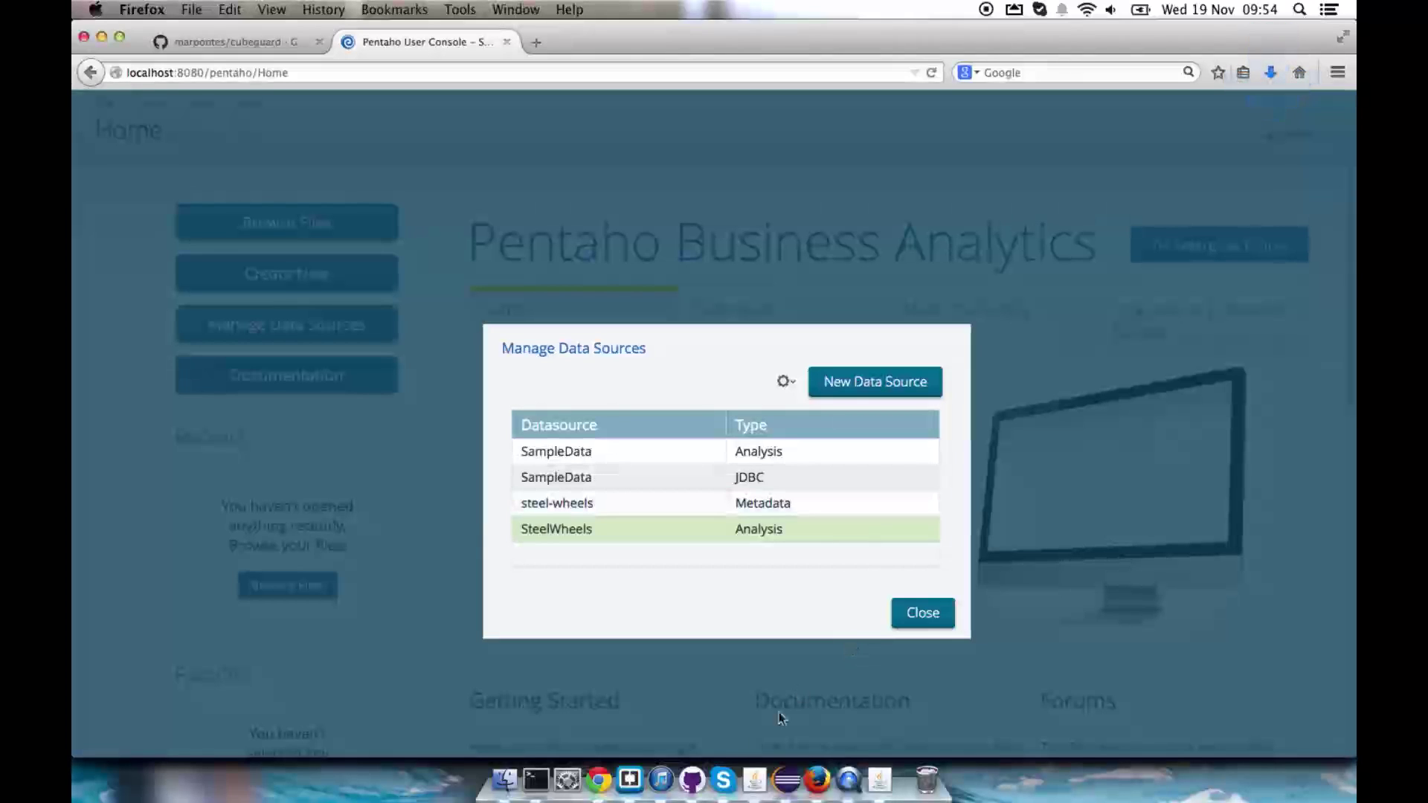
Open schema.xml from the Downloads folder with Brackets via Open With.
click(504, 777)
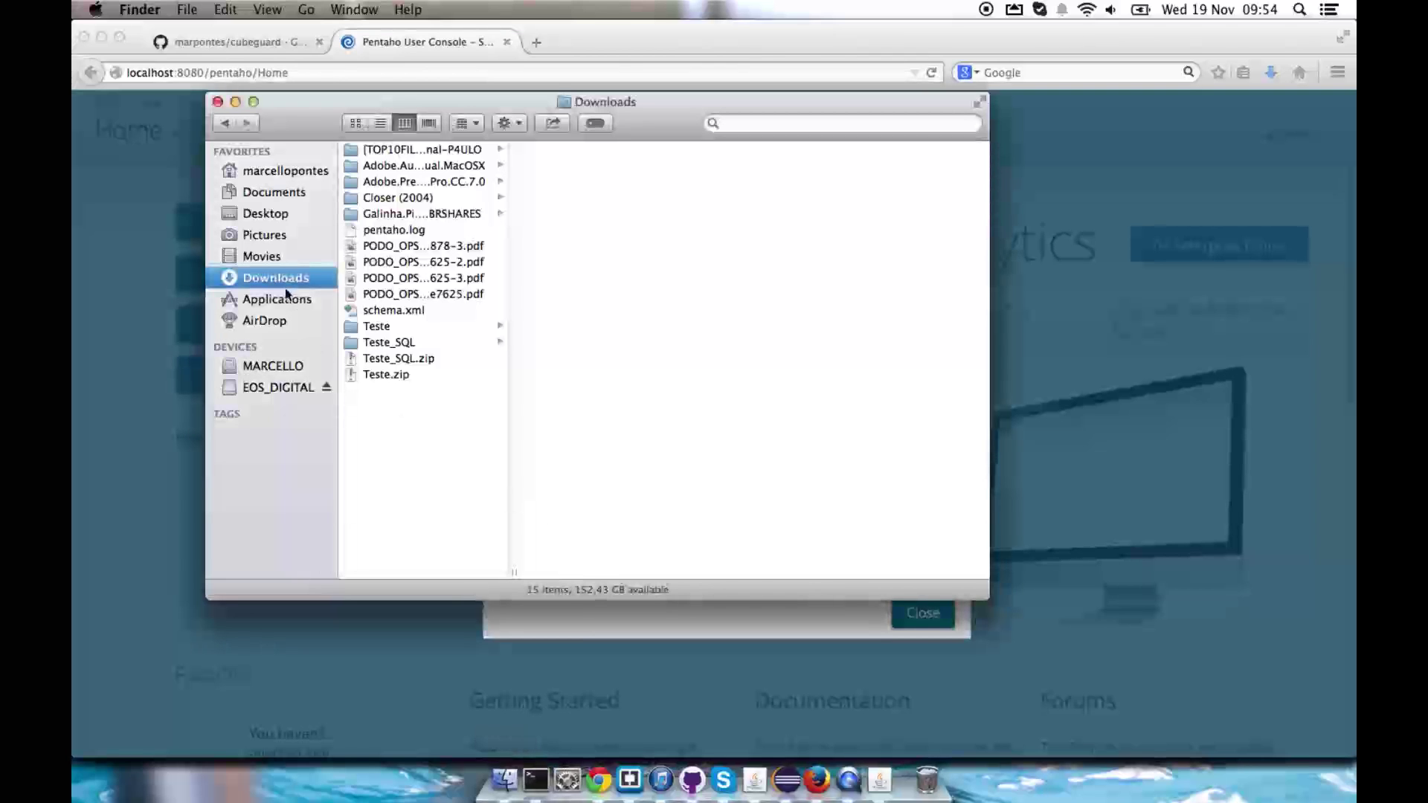
right_click(371, 310)
mouse_move(458, 335)
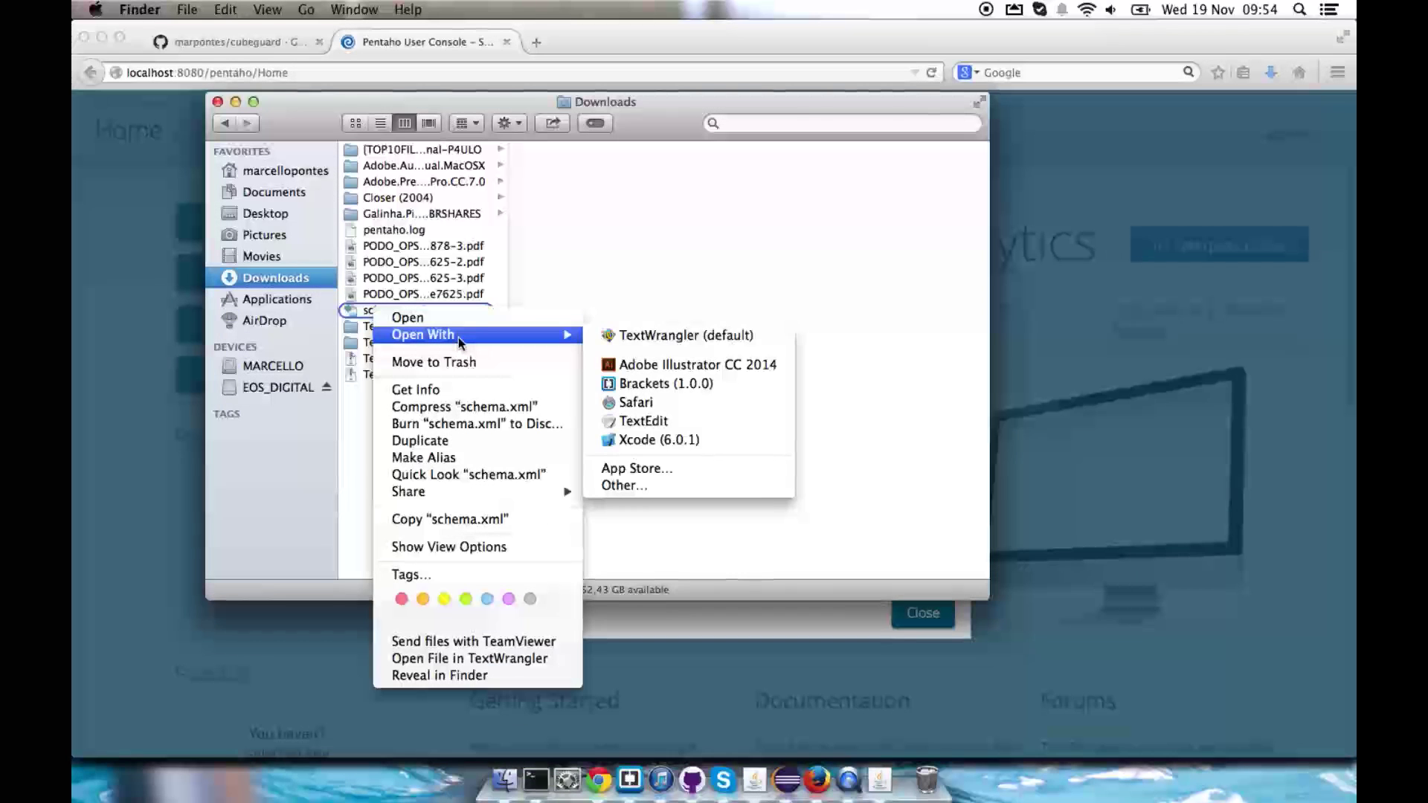
click(665, 383)
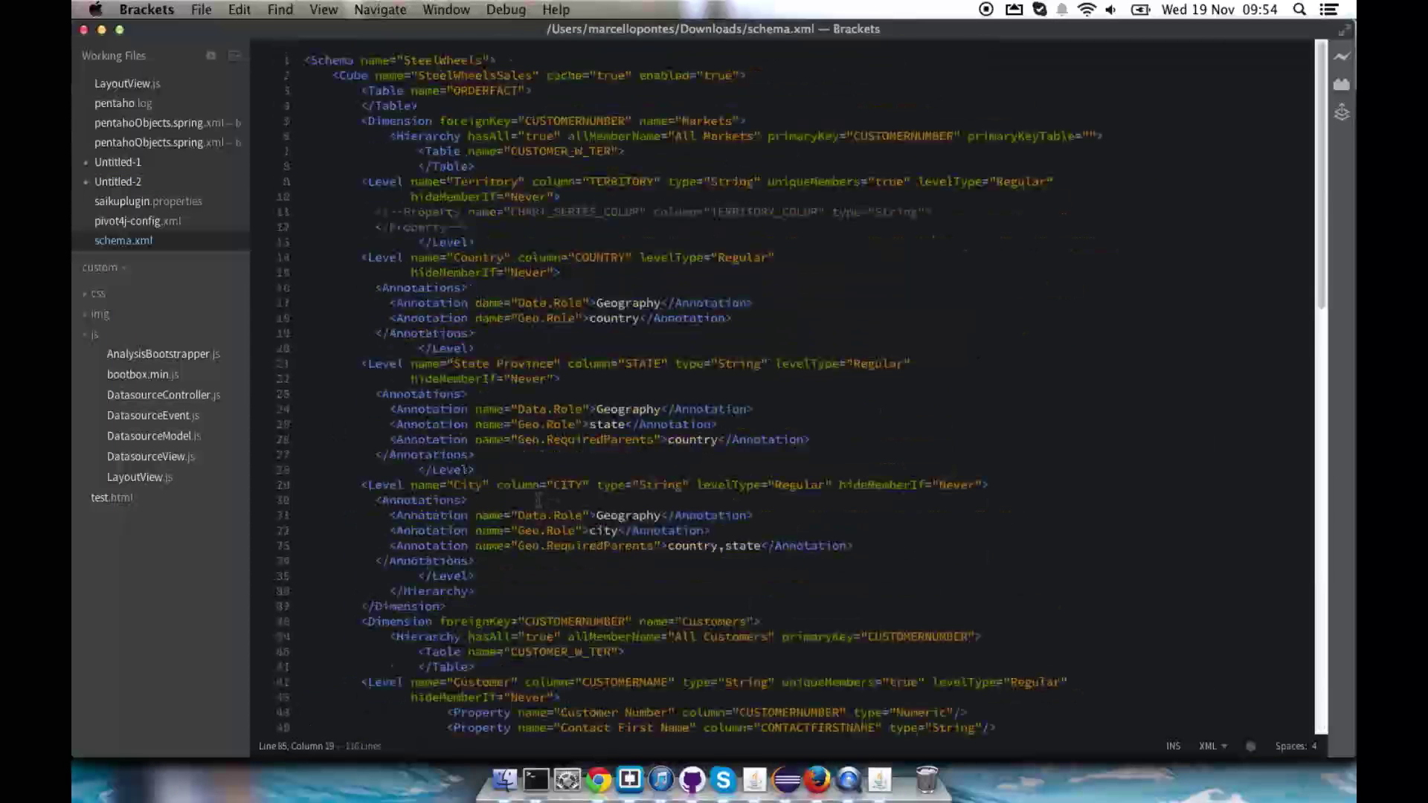
Select the whole Role snippet in the Untitled-2 file.
click(118, 181)
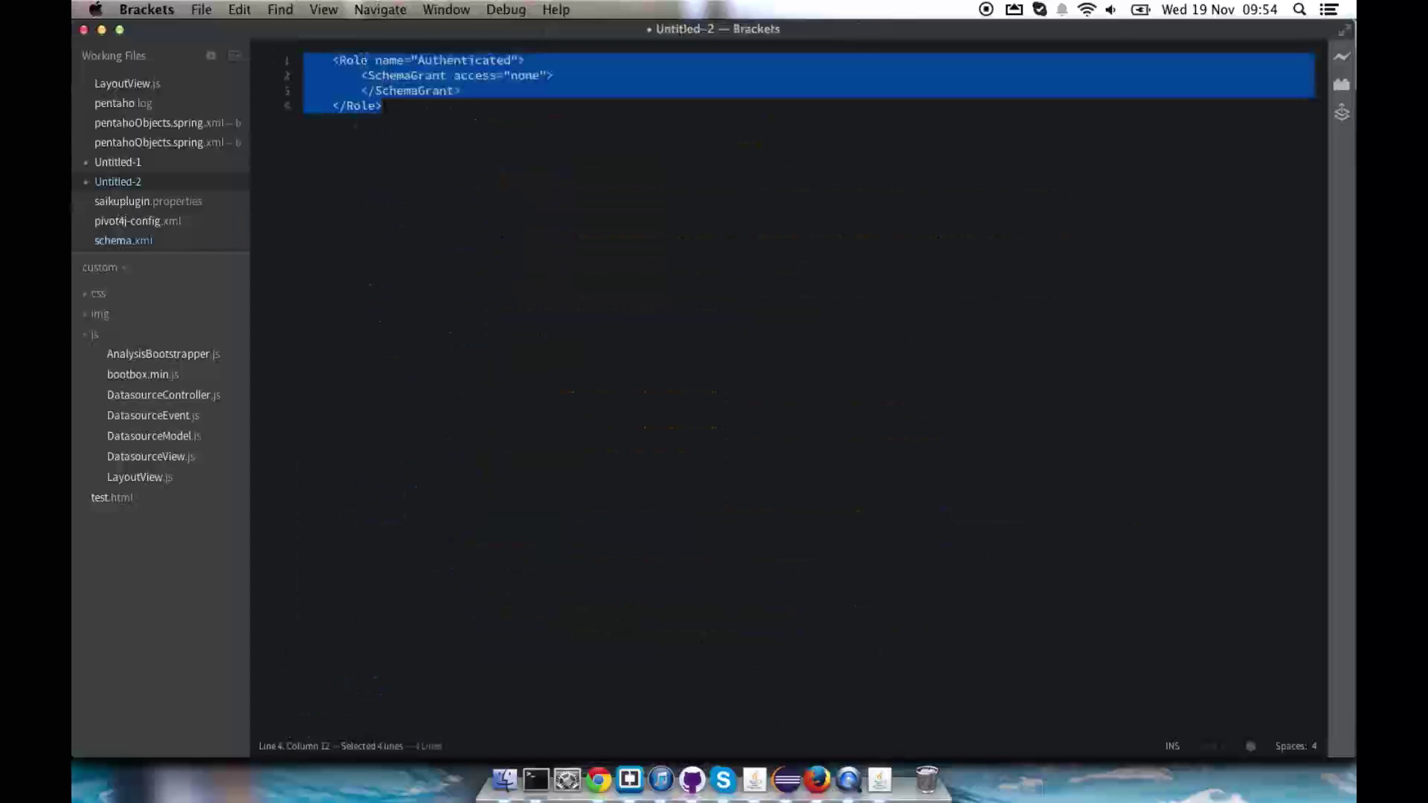
click(398, 105)
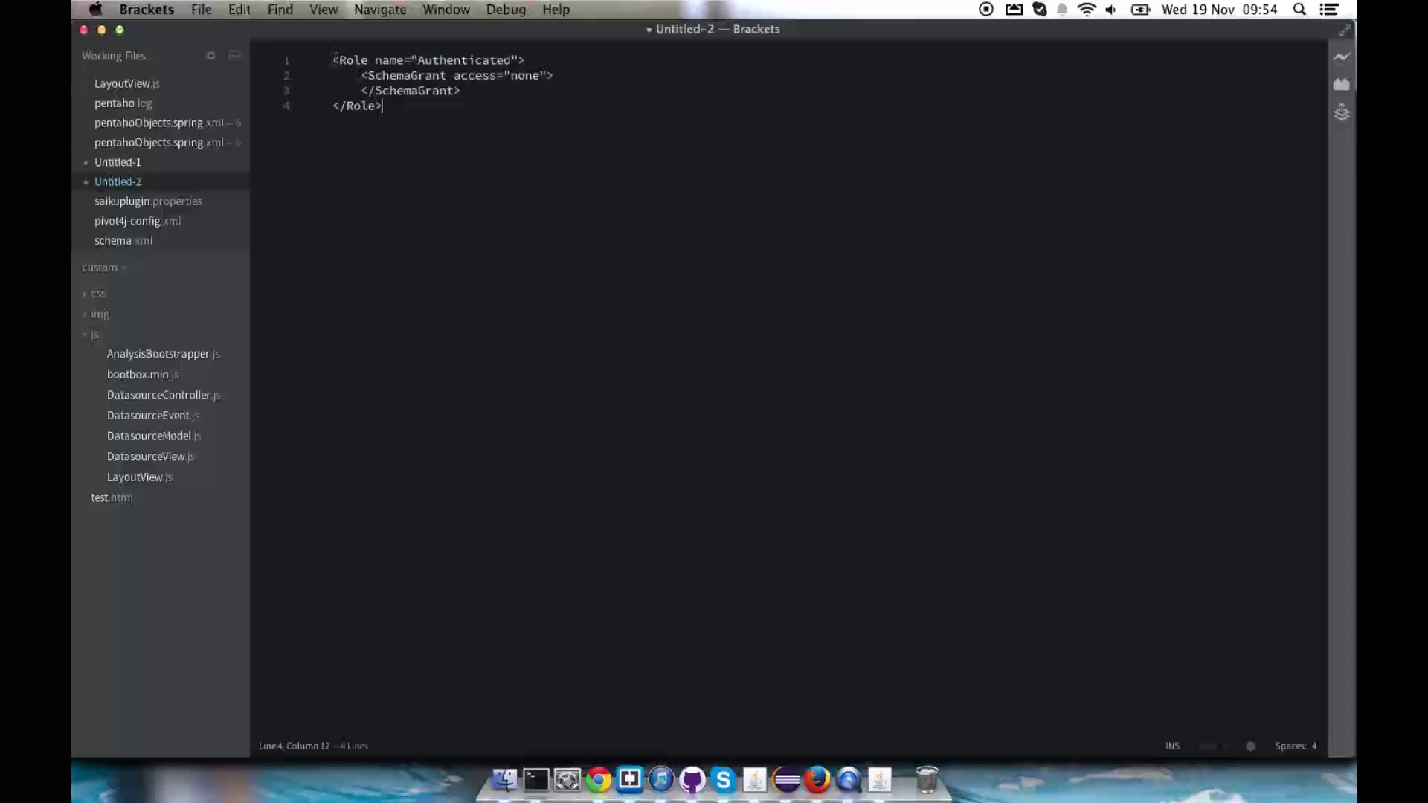
drag(401, 104, 303, 54)
click(440, 60)
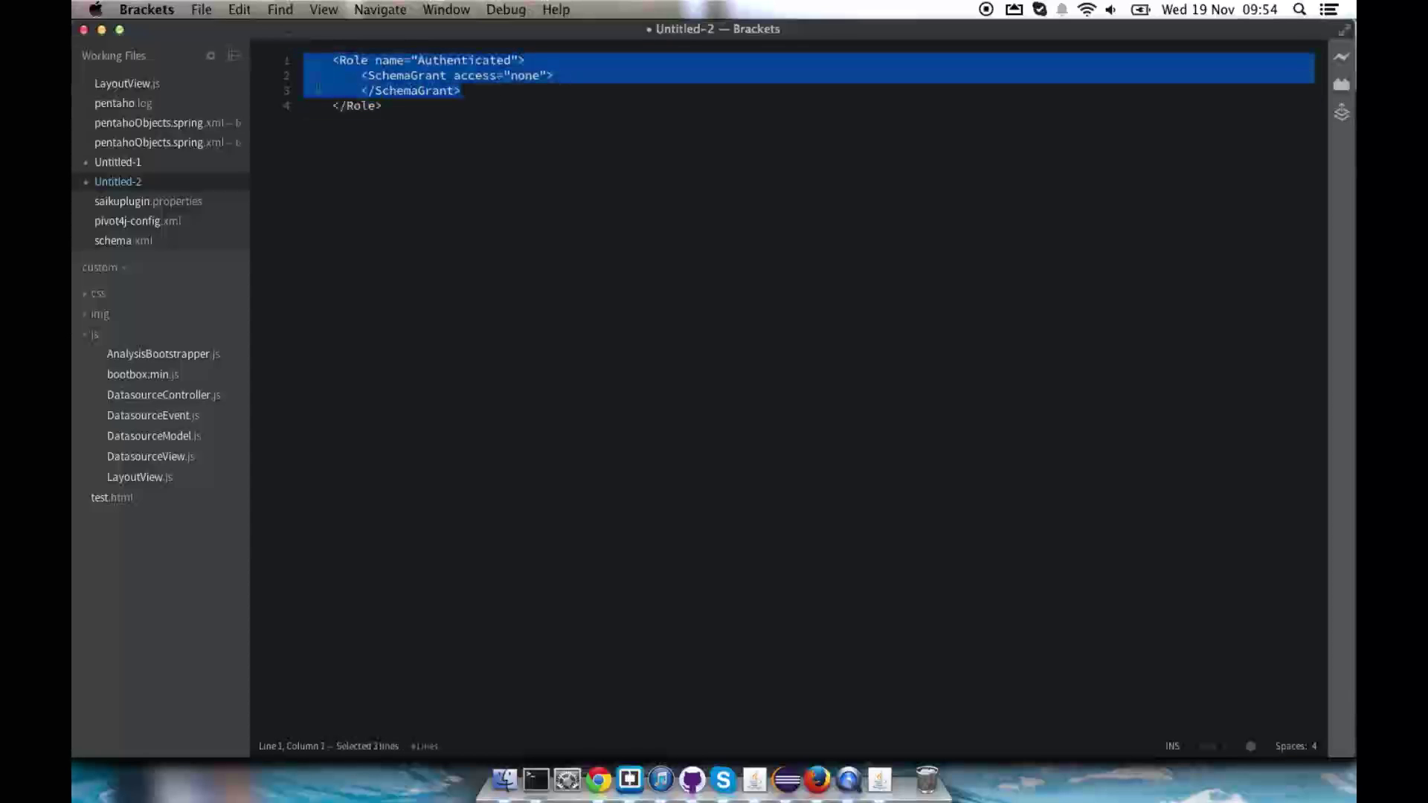
click(443, 133)
key(super+a)
key(super+c)
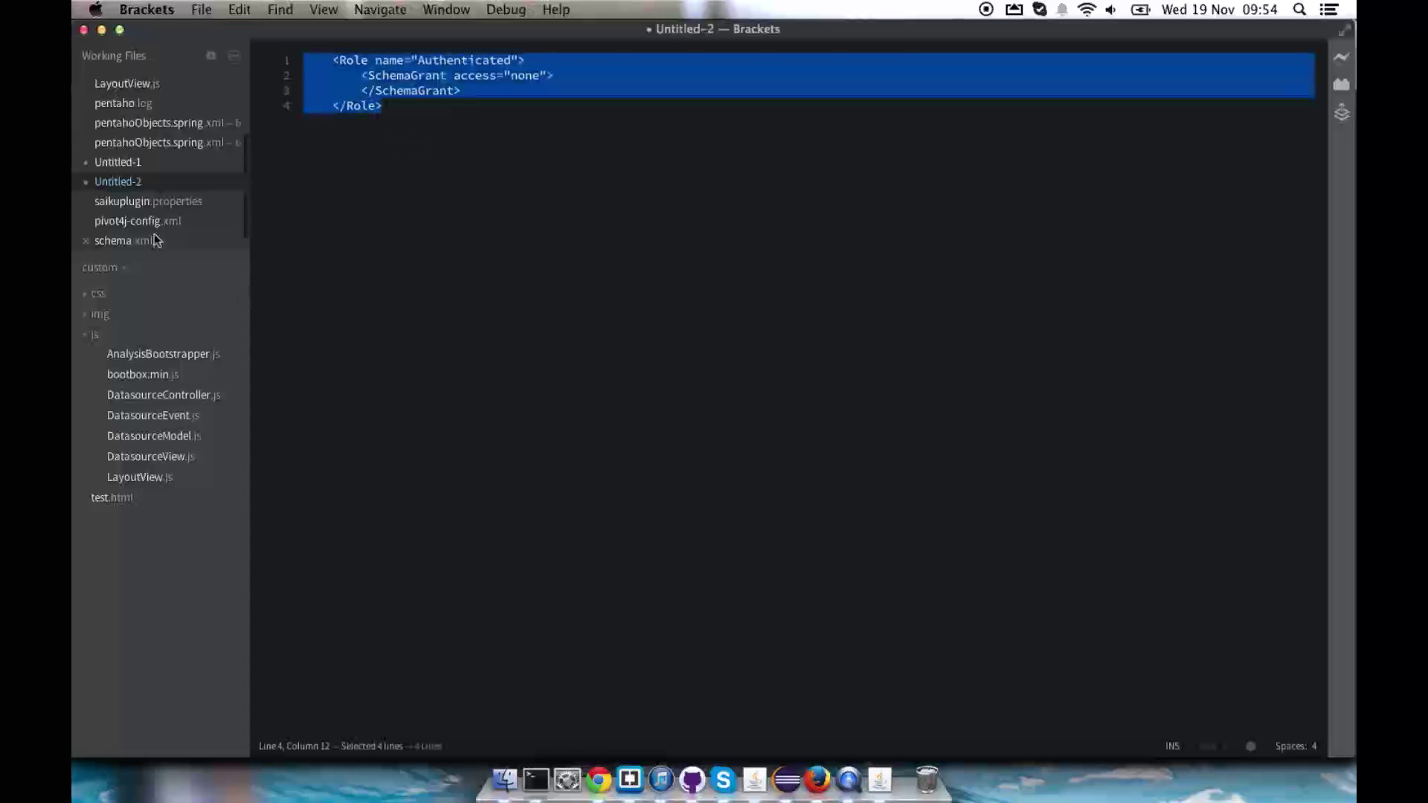
Paste the Authenticated Role block after </Cube> in schema.xml and save the file.
click(128, 241)
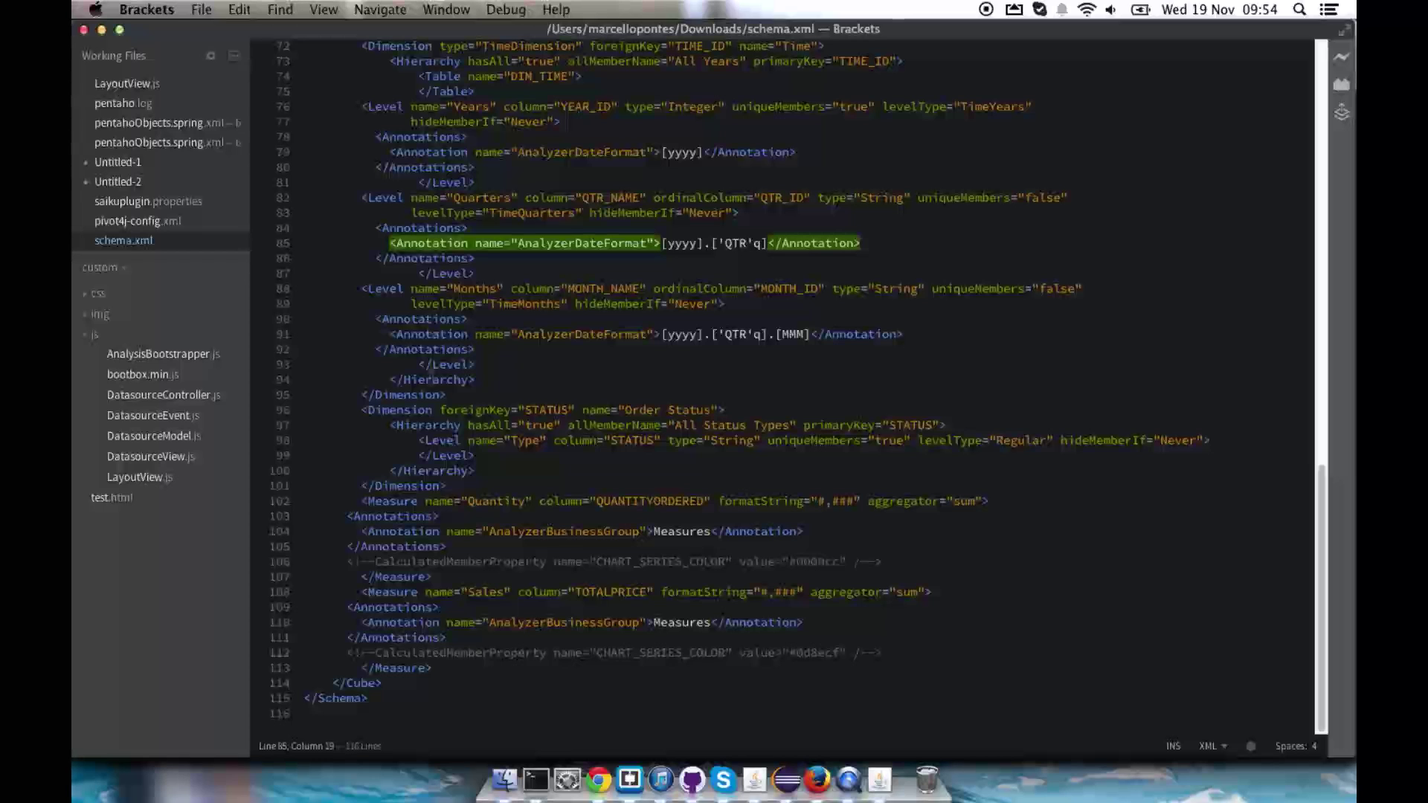
click(418, 681)
key(Return)
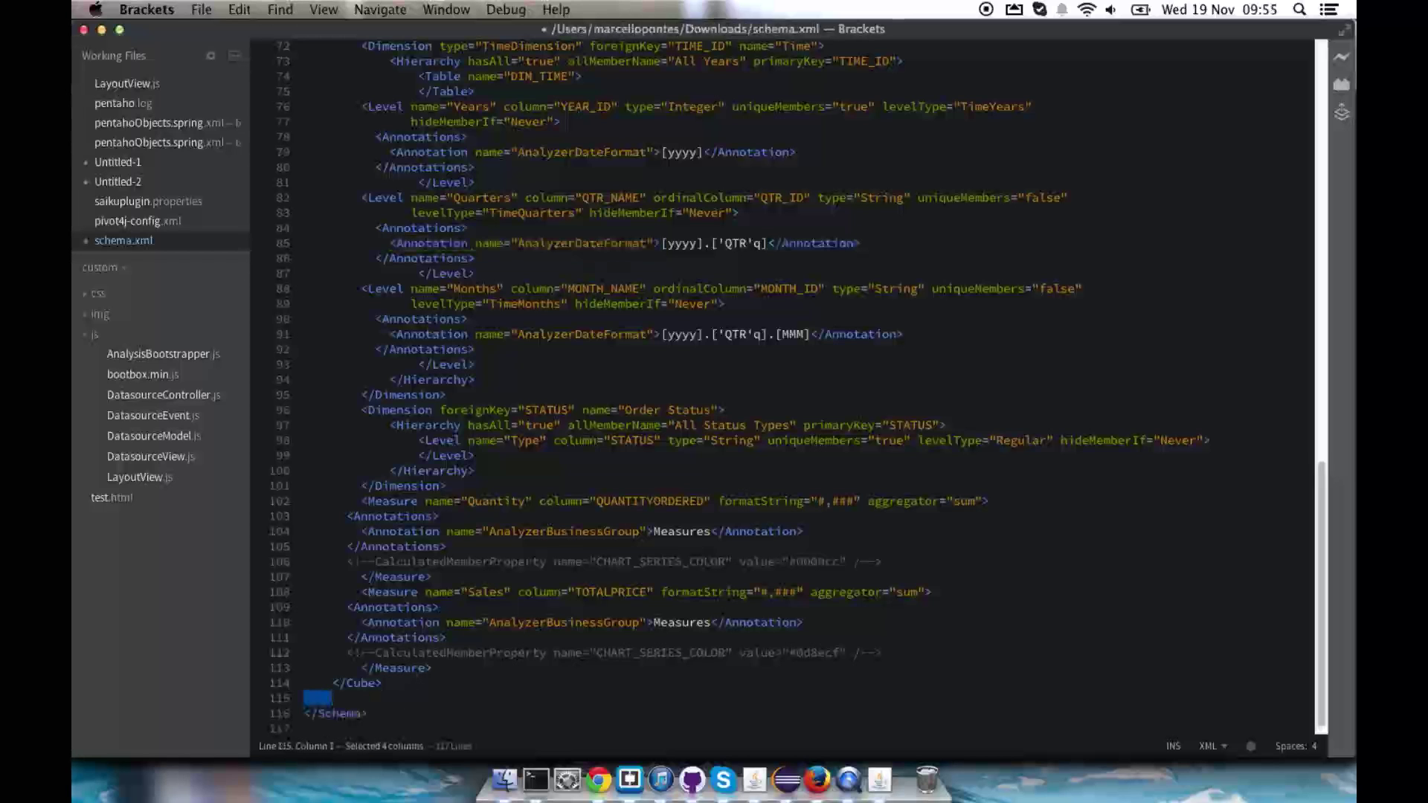
key(super+v)
scroll(407, 623, down, 3)
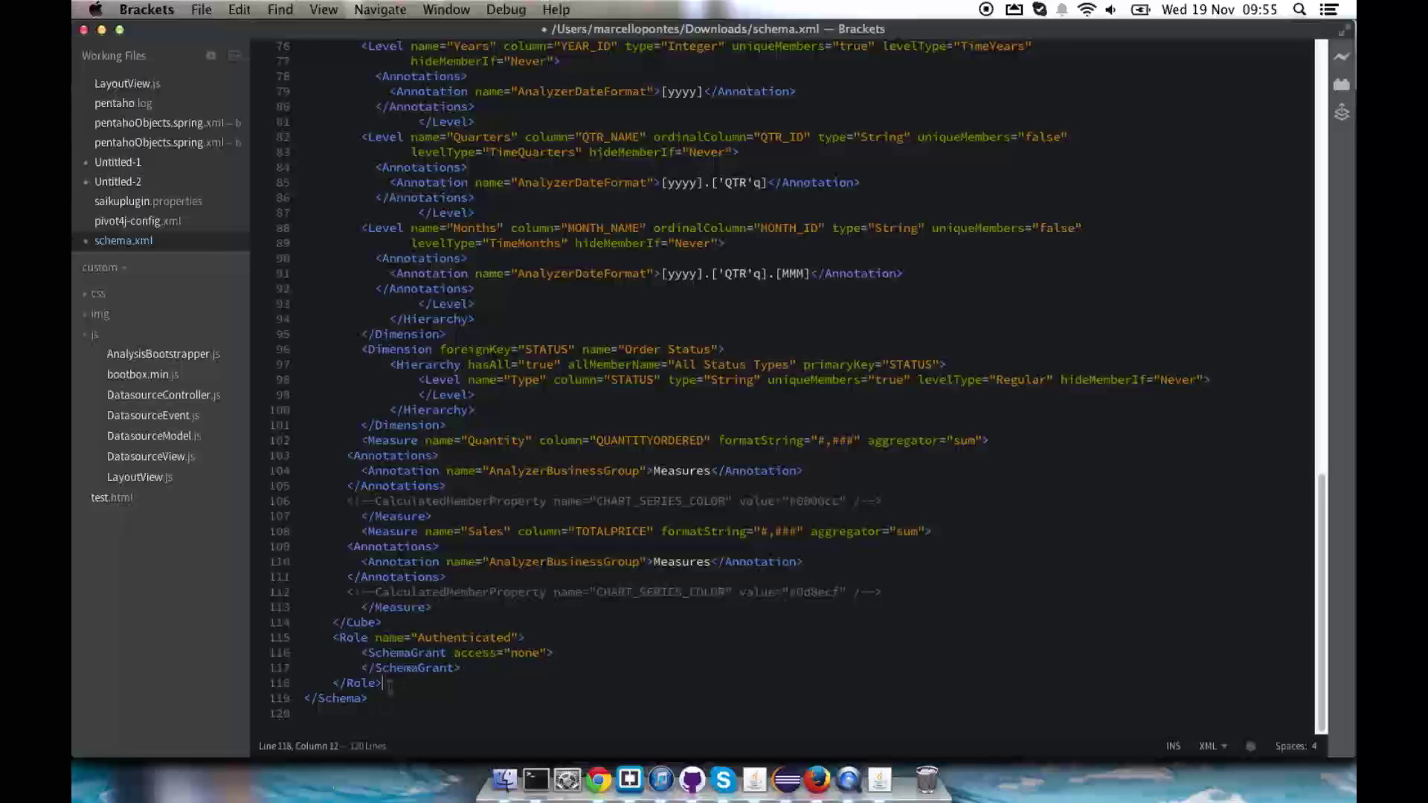
key(super+s)
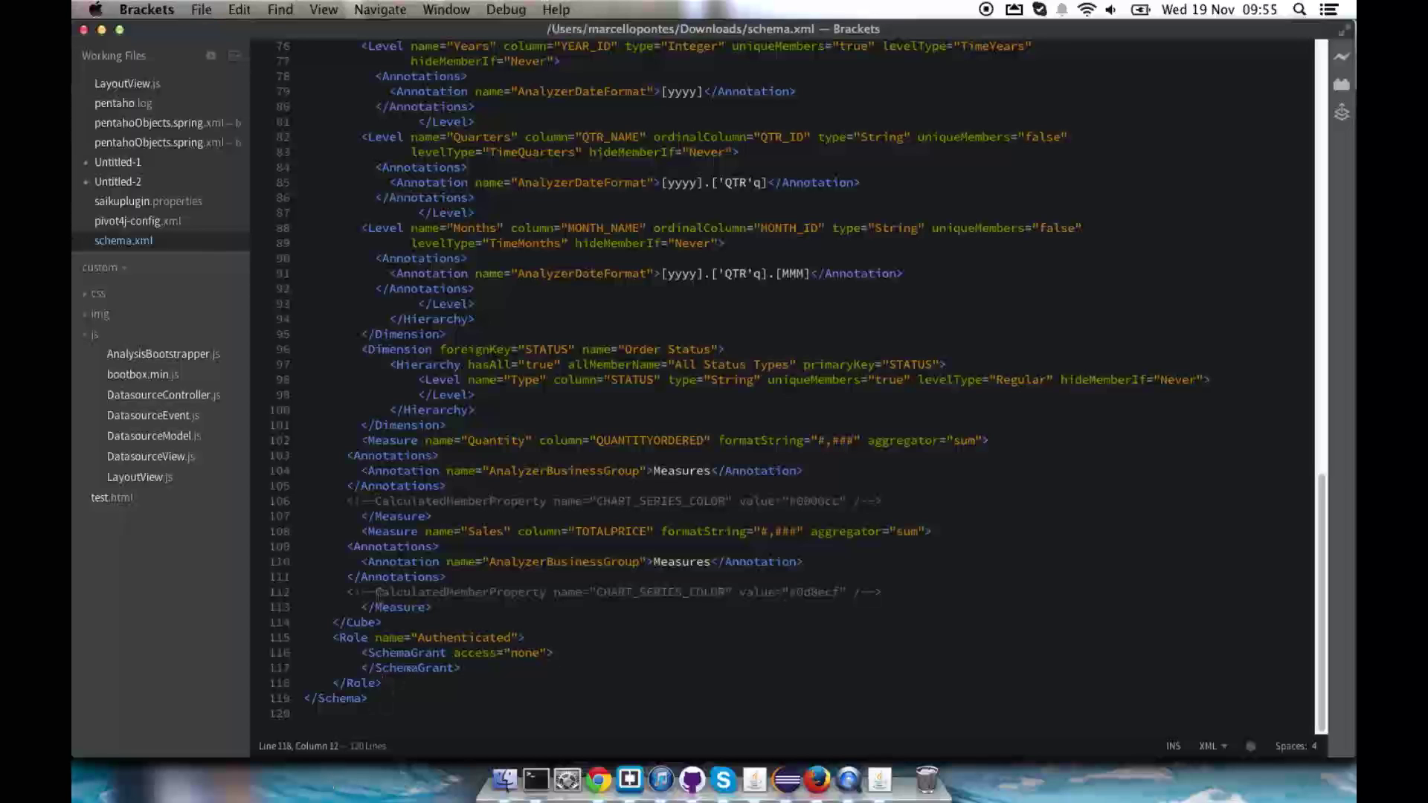
click(821, 793)
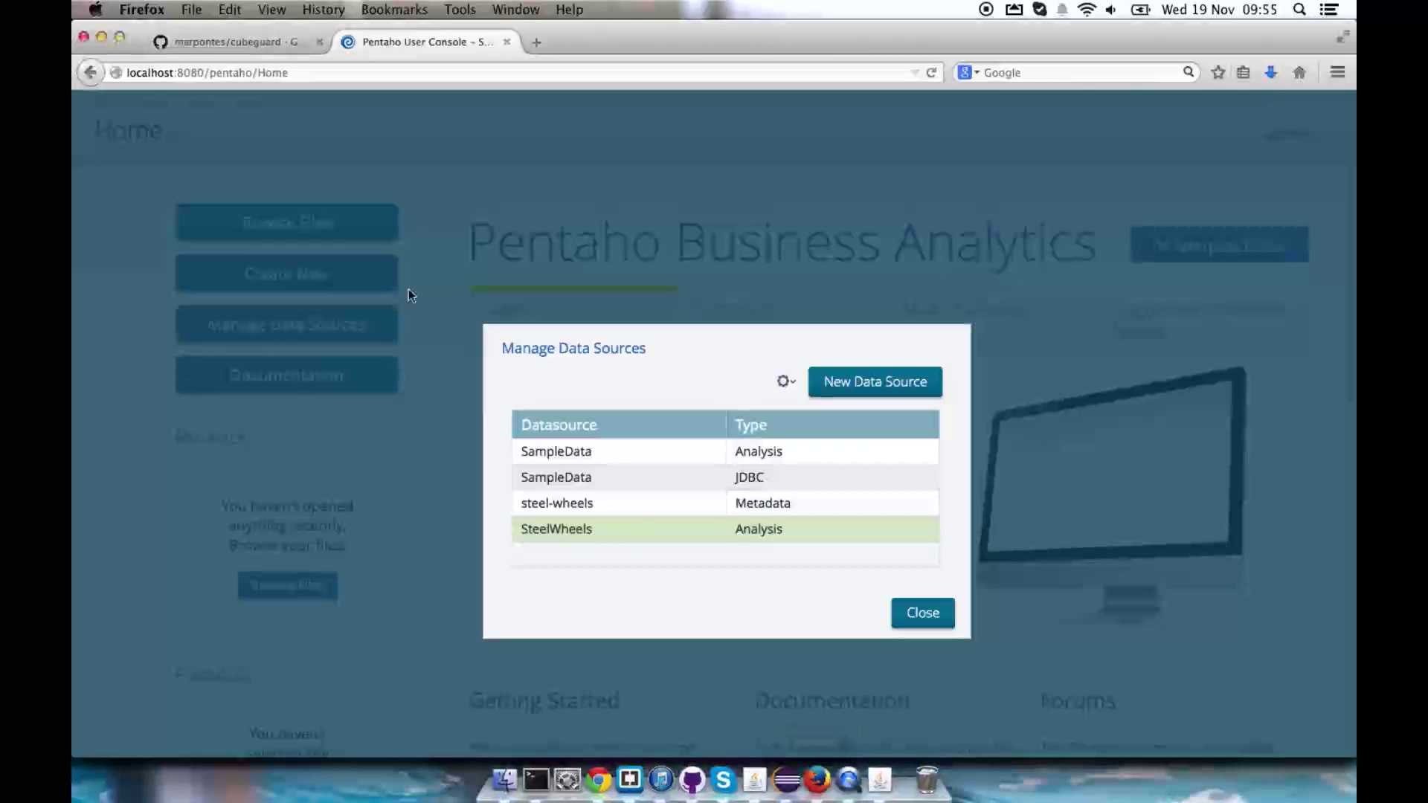
Import Downloads/schema.xml as the analysis schema, overwriting the existing one.
click(786, 383)
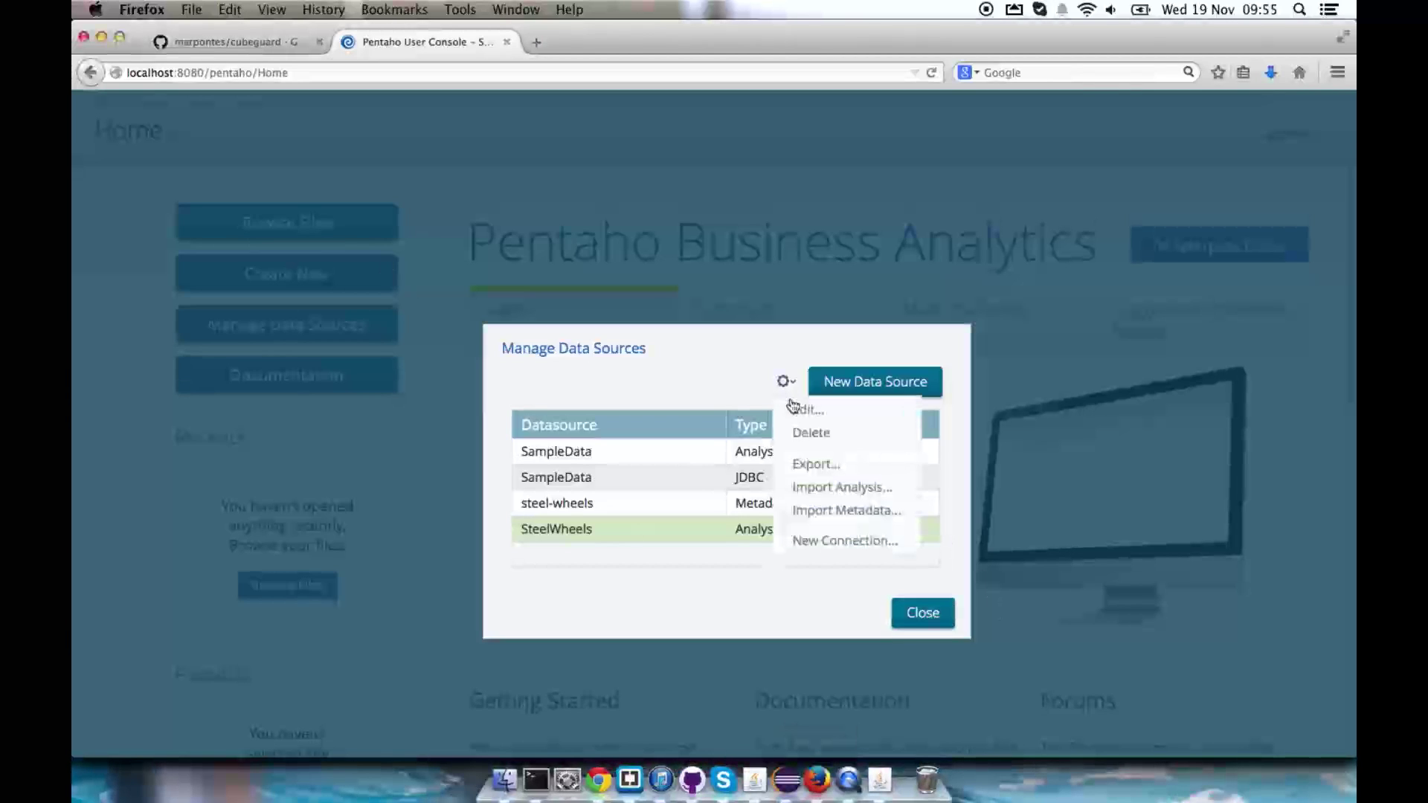
click(867, 488)
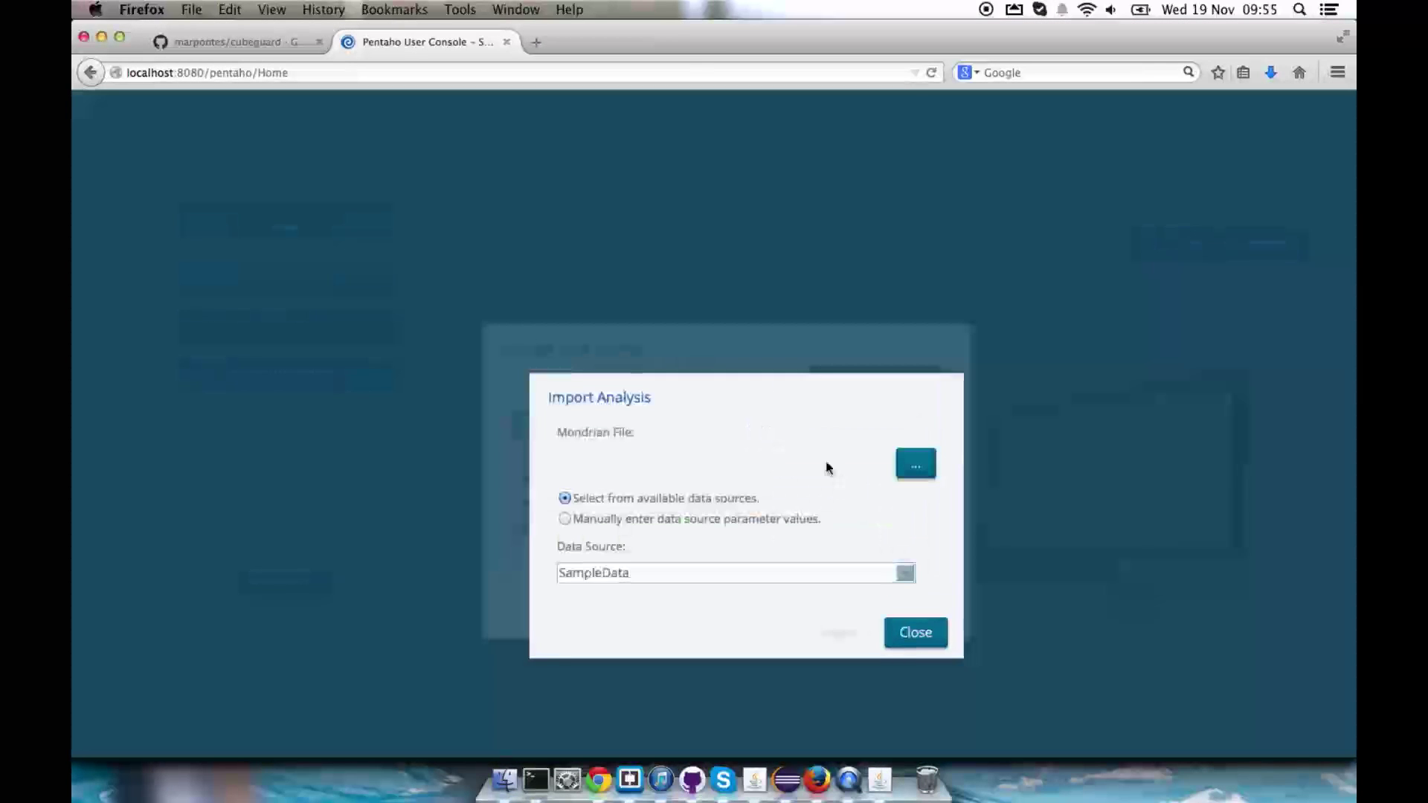
click(921, 469)
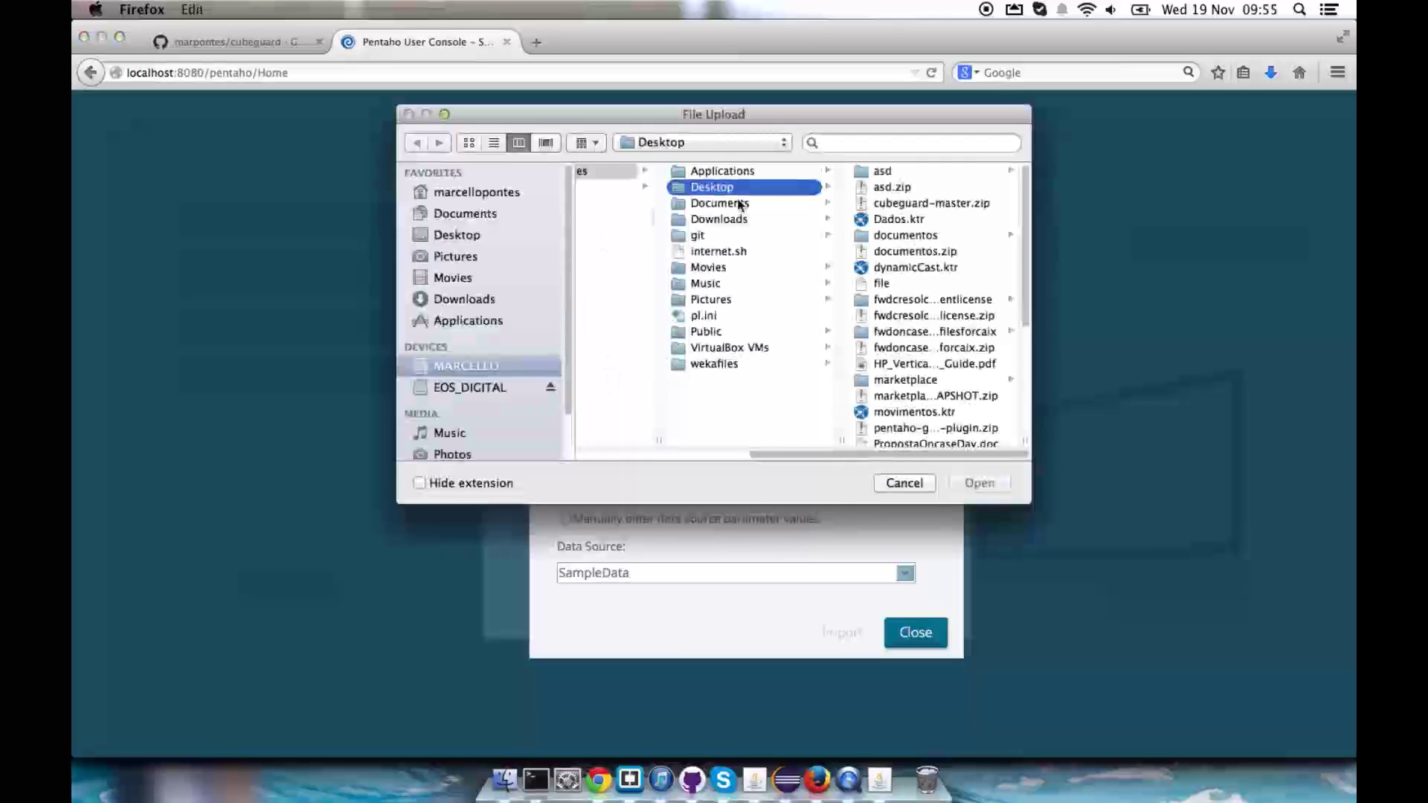
click(718, 219)
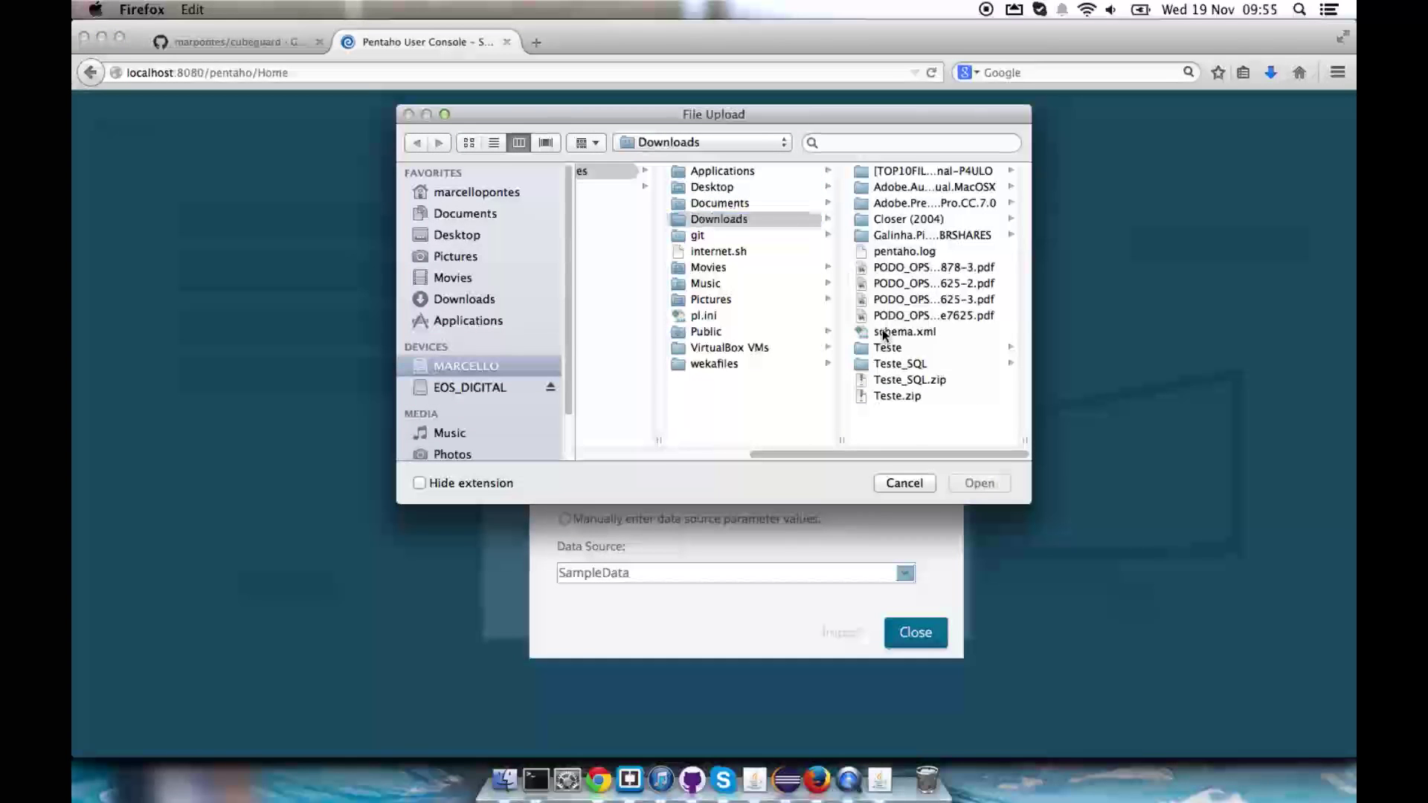
click(888, 331)
click(977, 483)
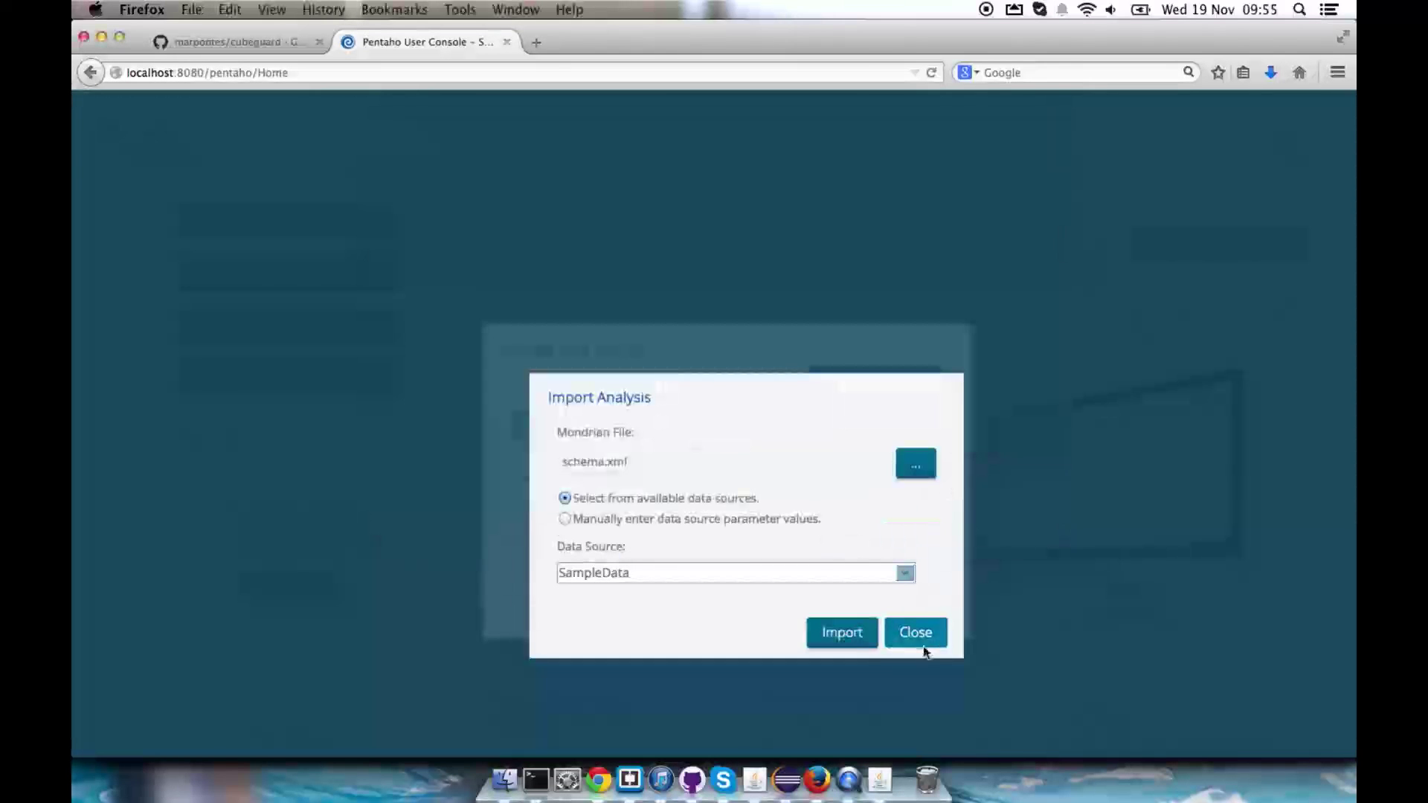
click(844, 640)
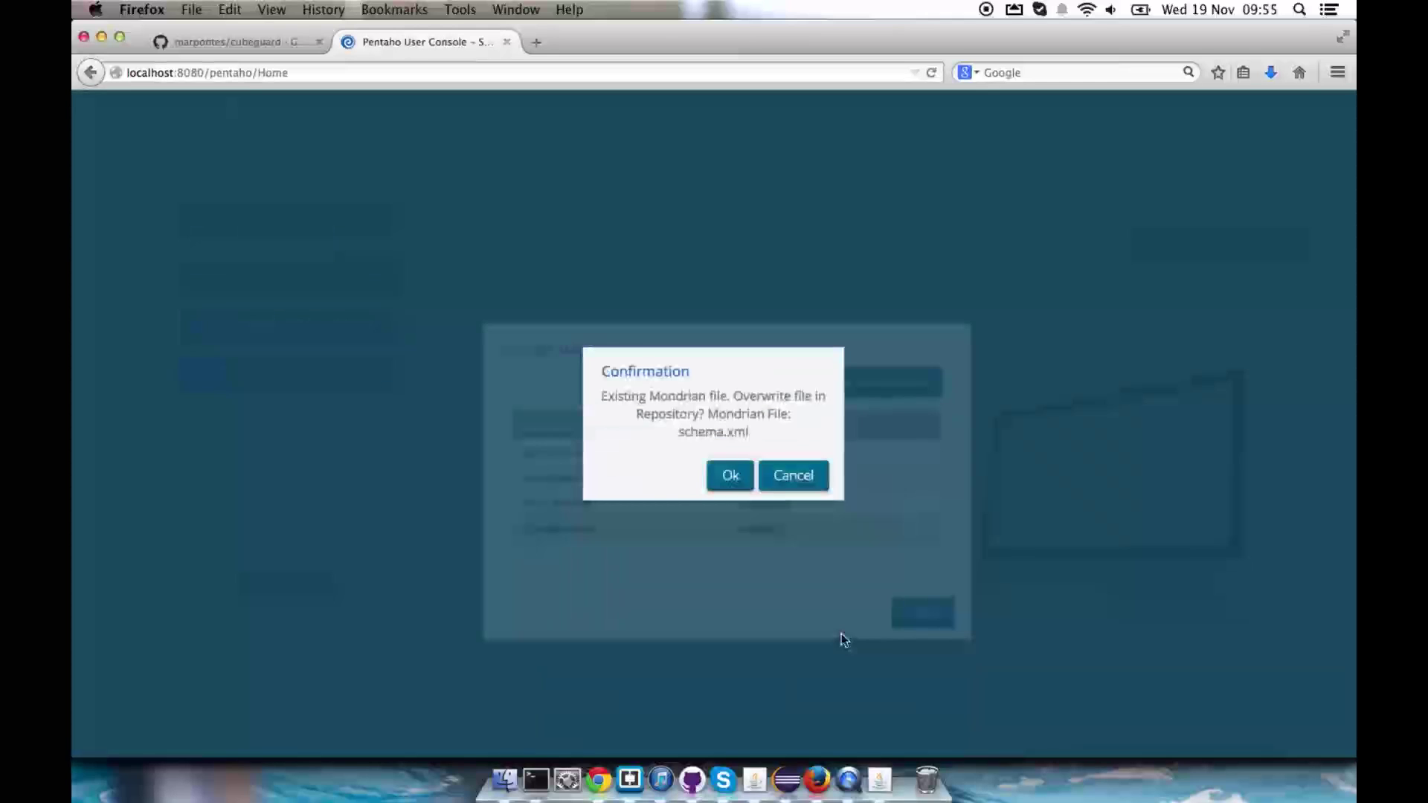
click(731, 476)
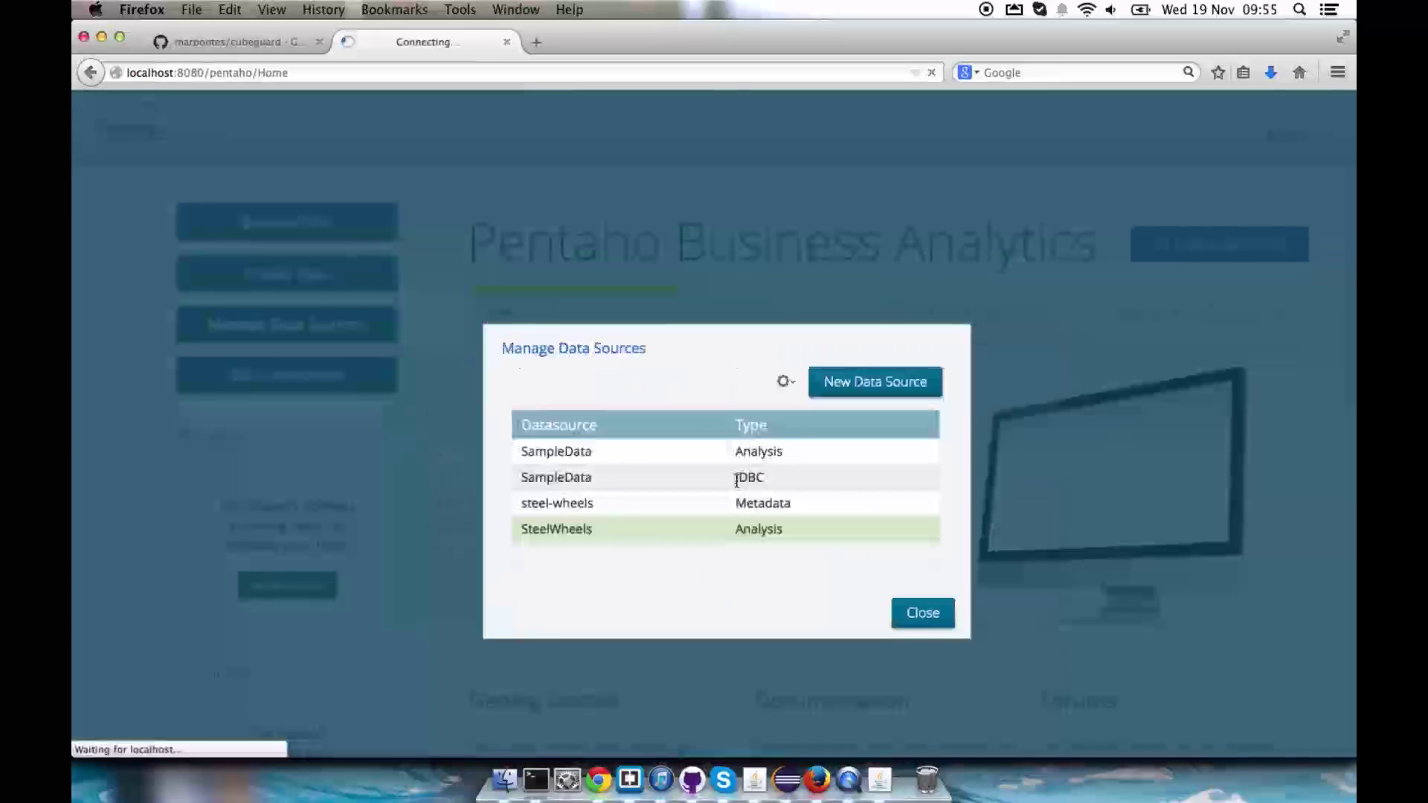
Close Manage Data Sources and start a new Saiku Analytics report.
click(933, 621)
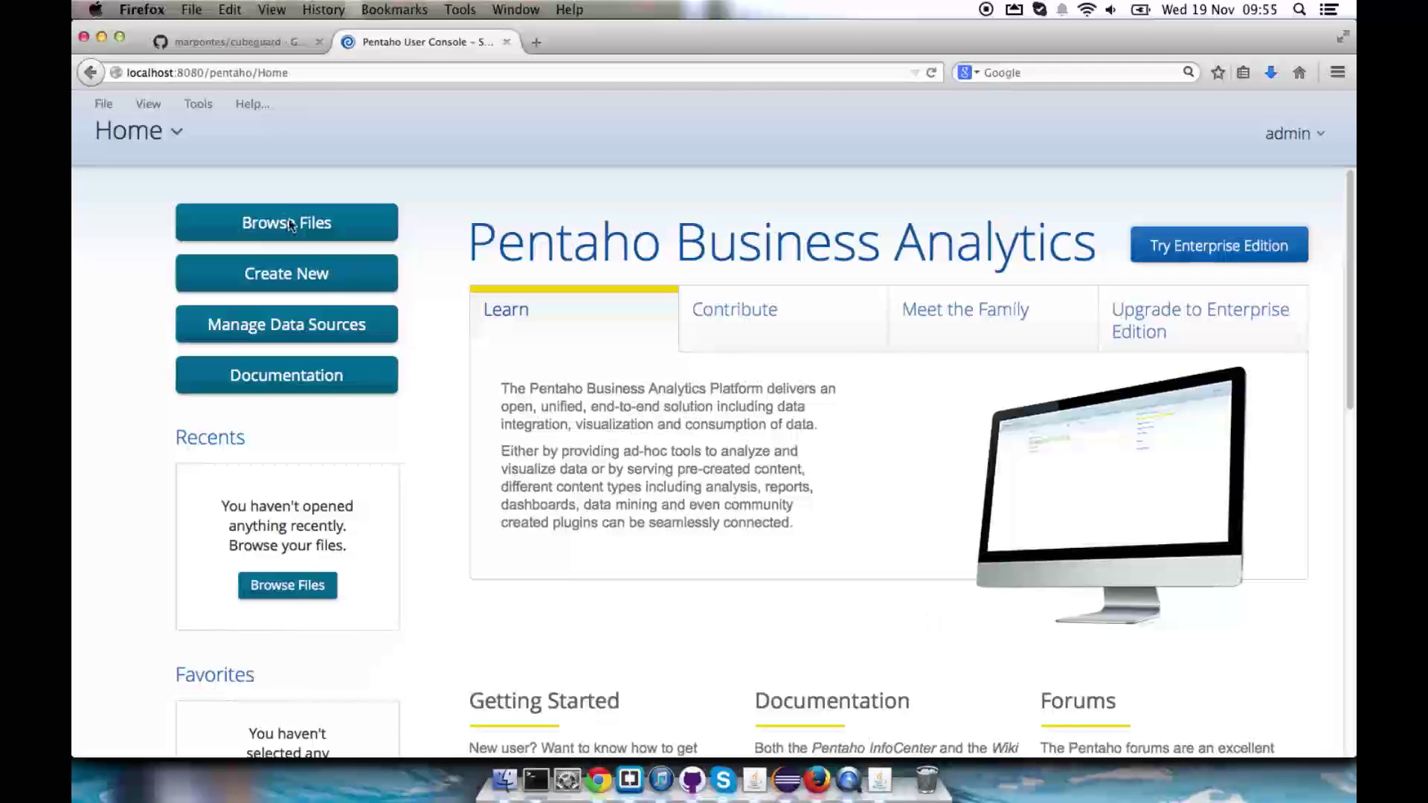
click(131, 132)
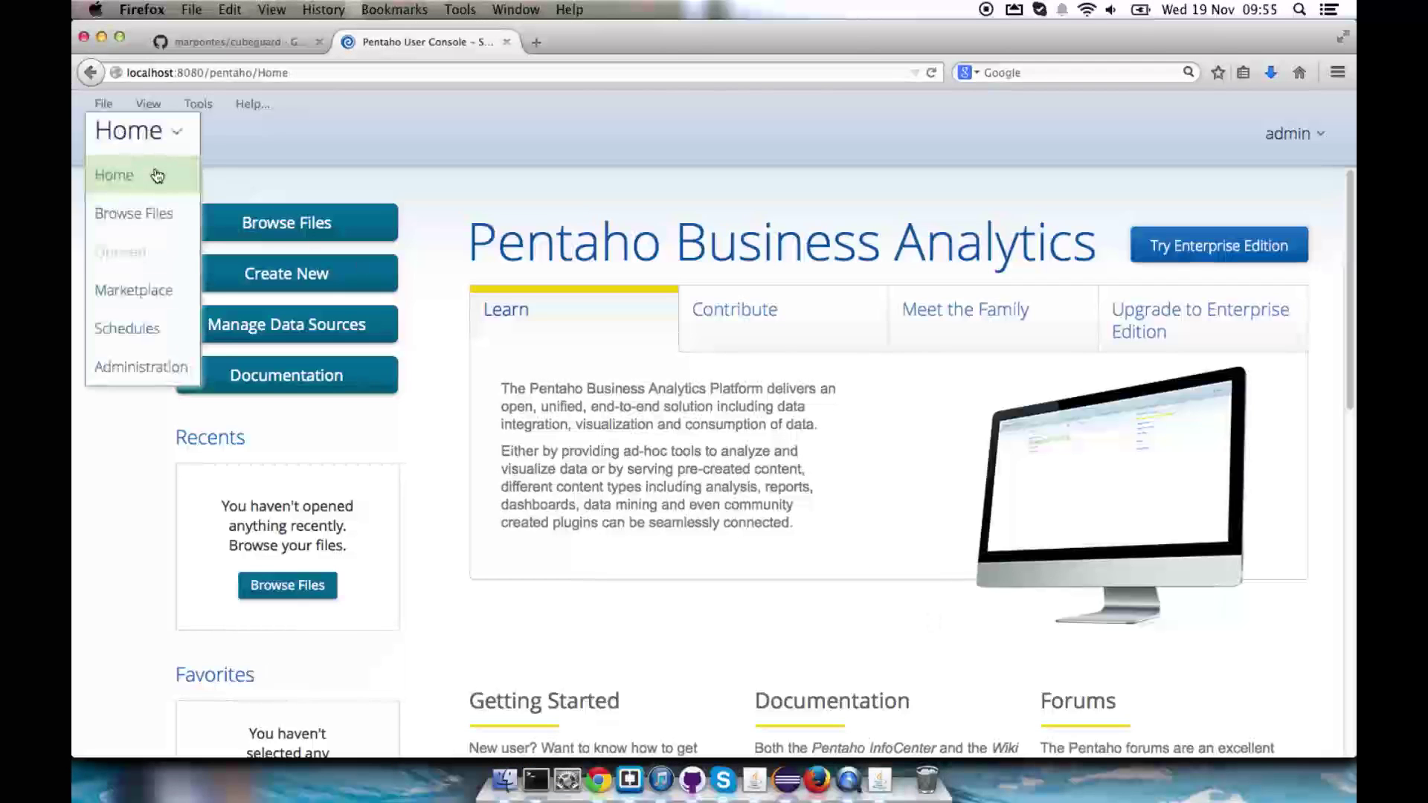
click(102, 106)
mouse_move(179, 133)
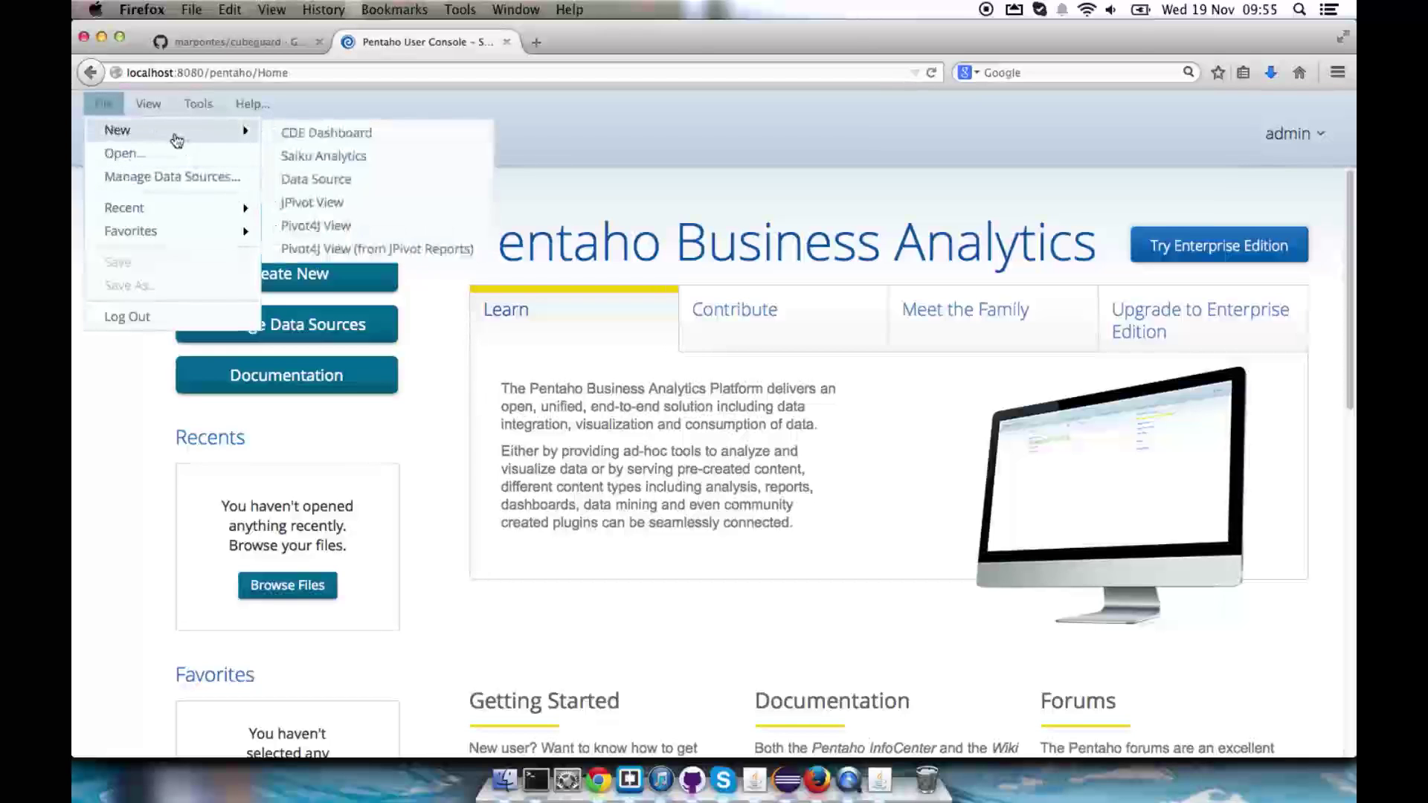
click(340, 157)
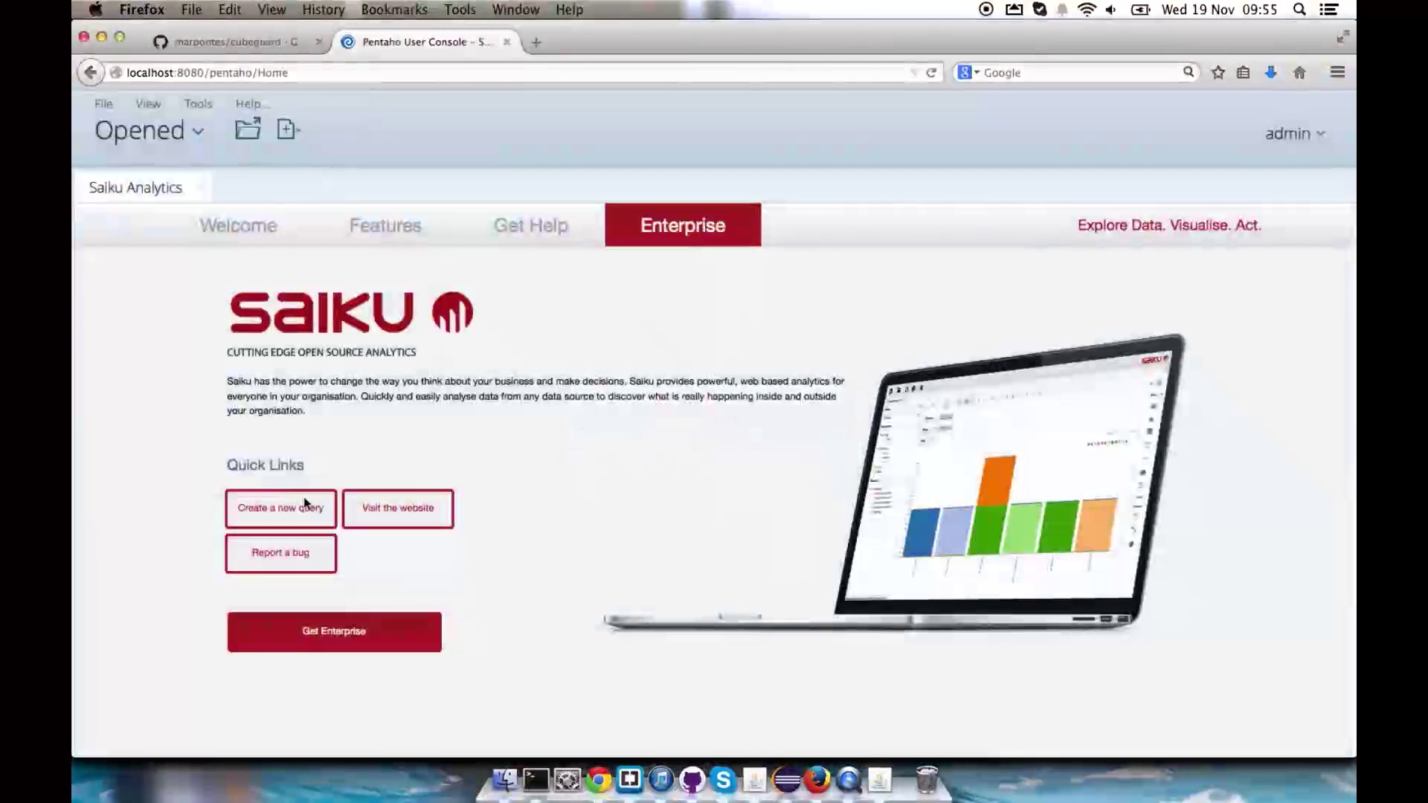
Refresh the cube list in a new query, finding only Quadrant Analysis, then close Saiku.
click(305, 505)
click(169, 259)
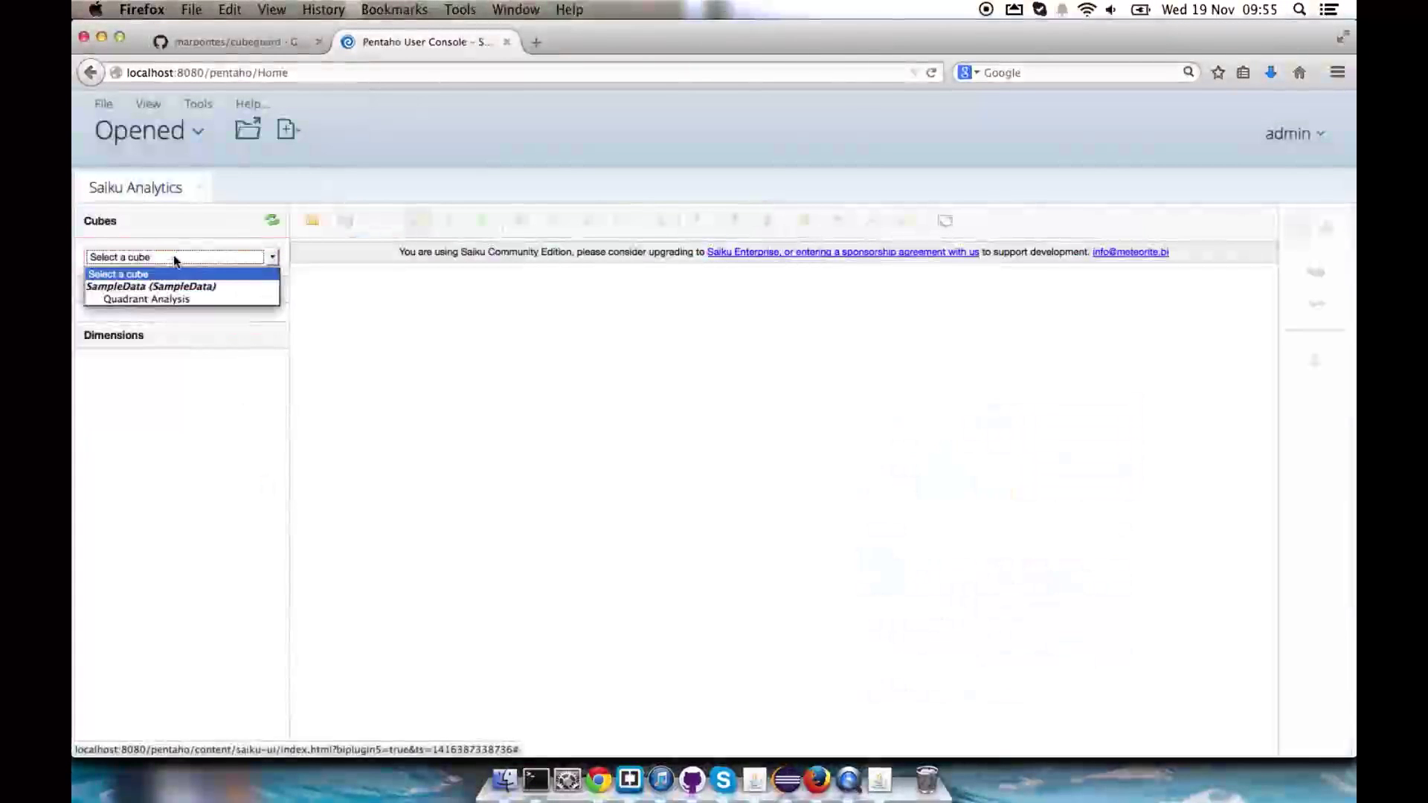
click(149, 274)
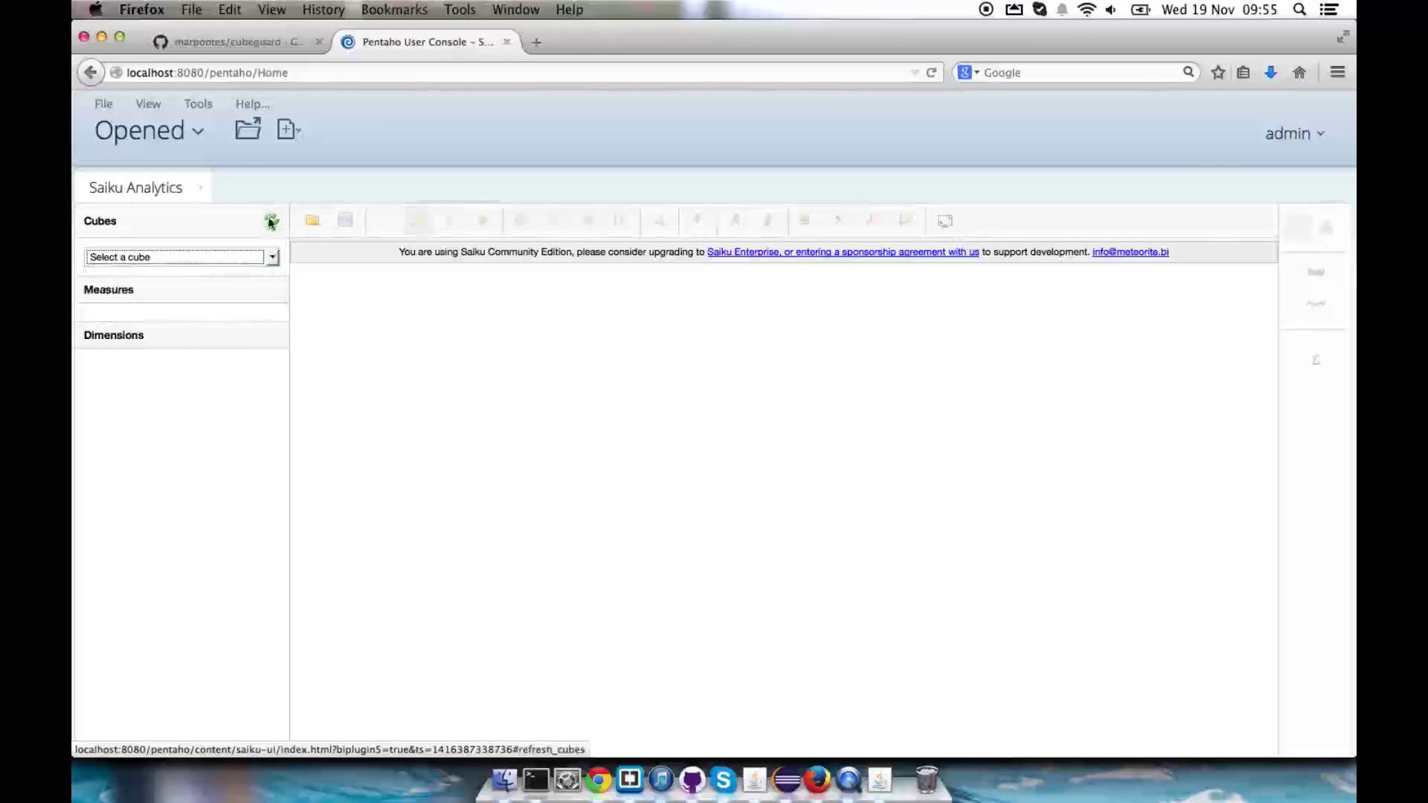
click(202, 189)
In Tools > Cubeguard, switch SteelWheels from Not enabled to DSP Enabled.
click(195, 104)
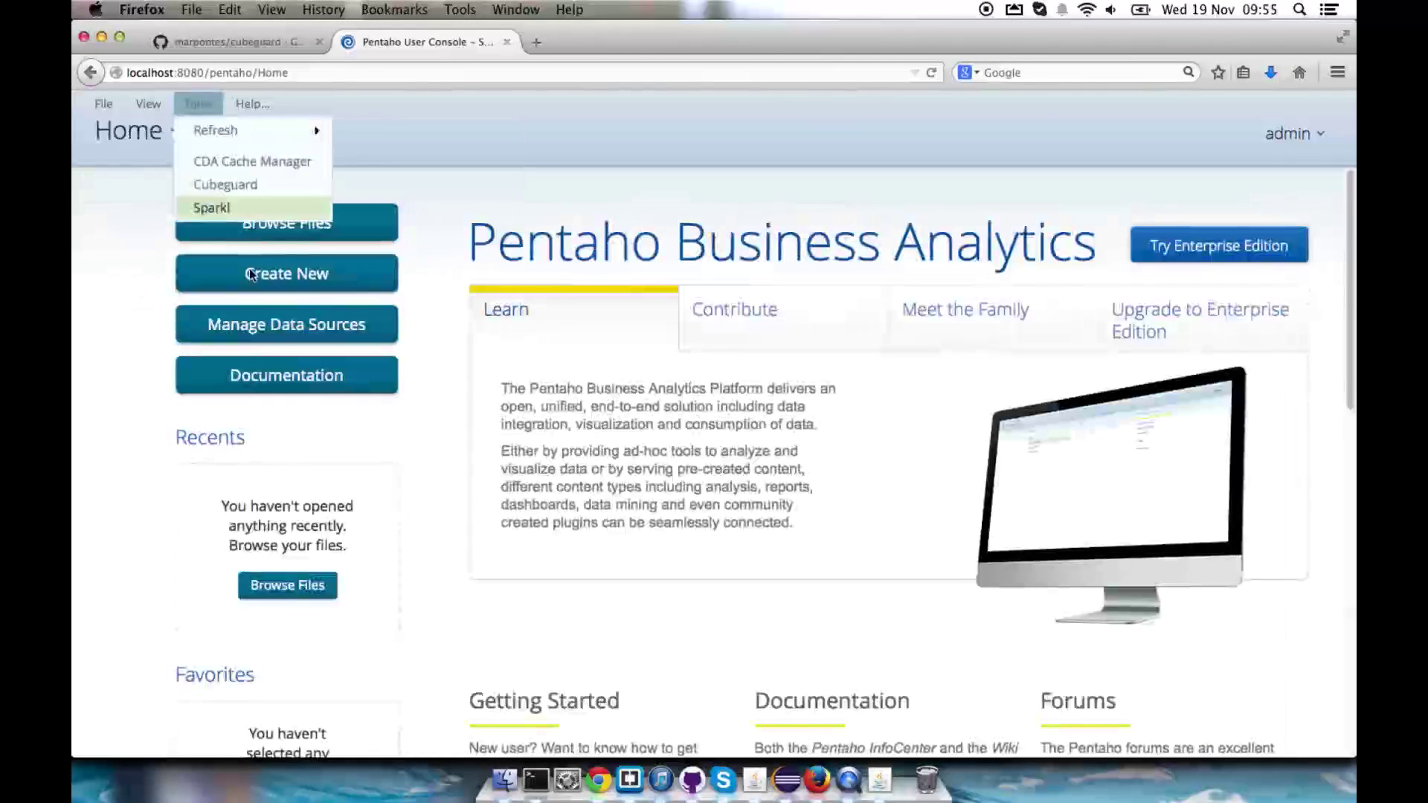
click(255, 185)
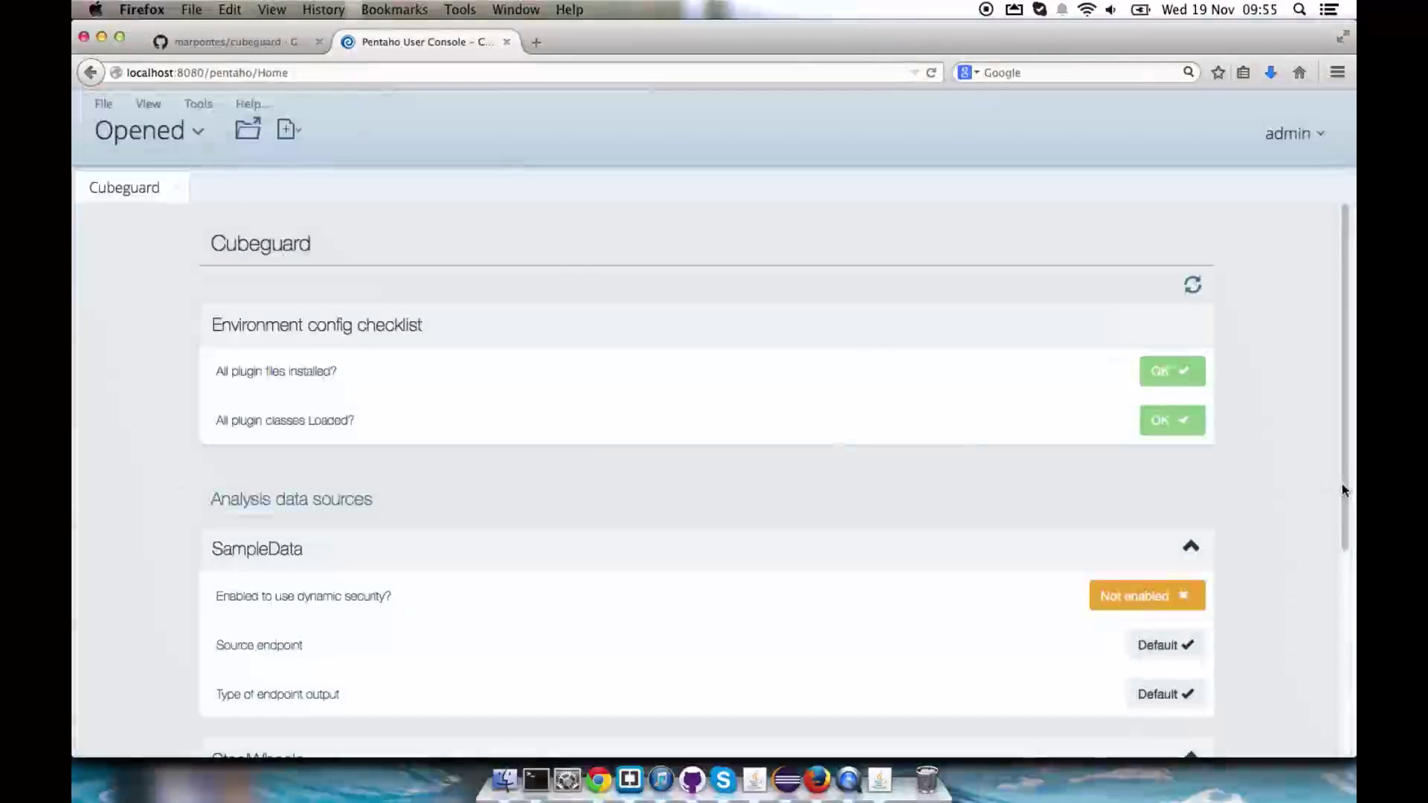
drag(1342, 485, 1337, 714)
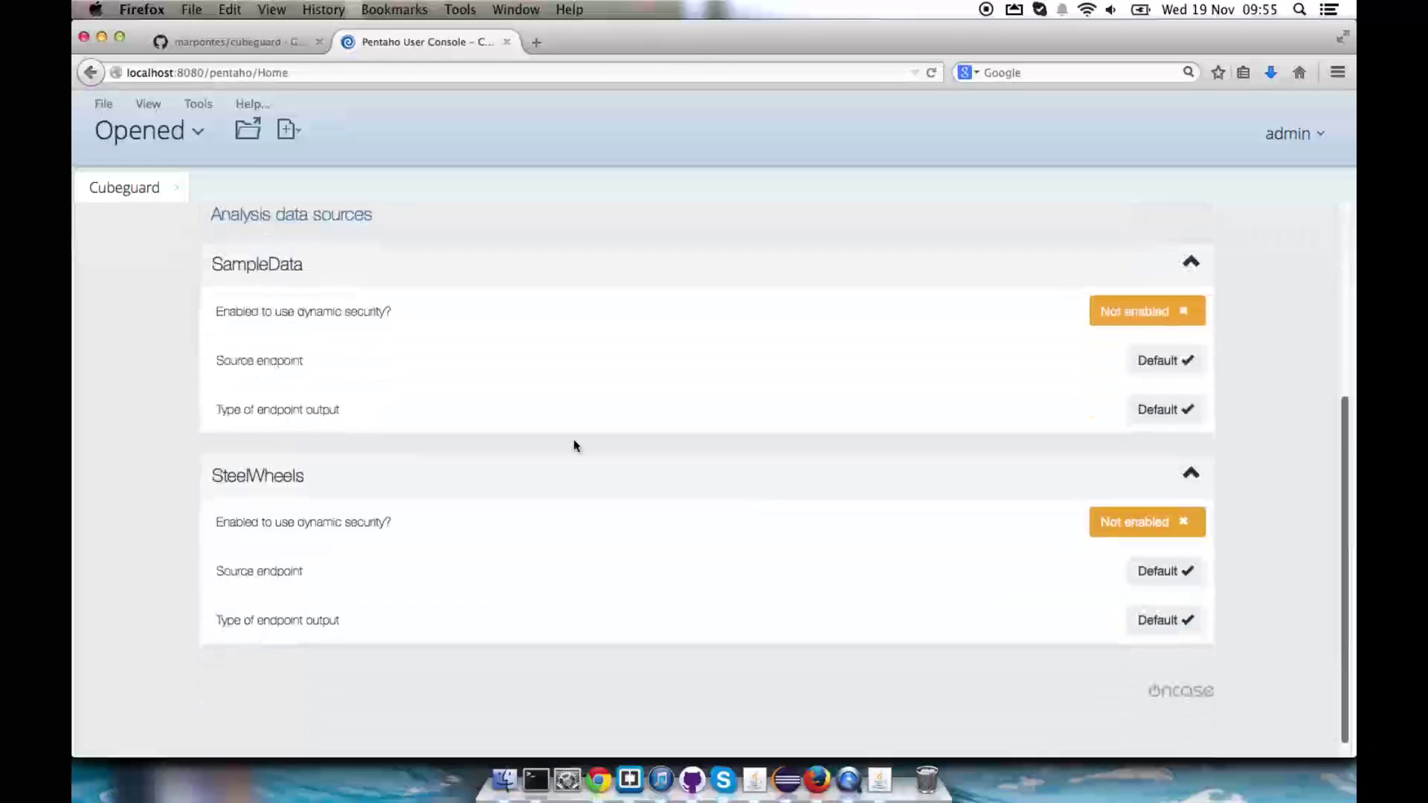
click(1148, 523)
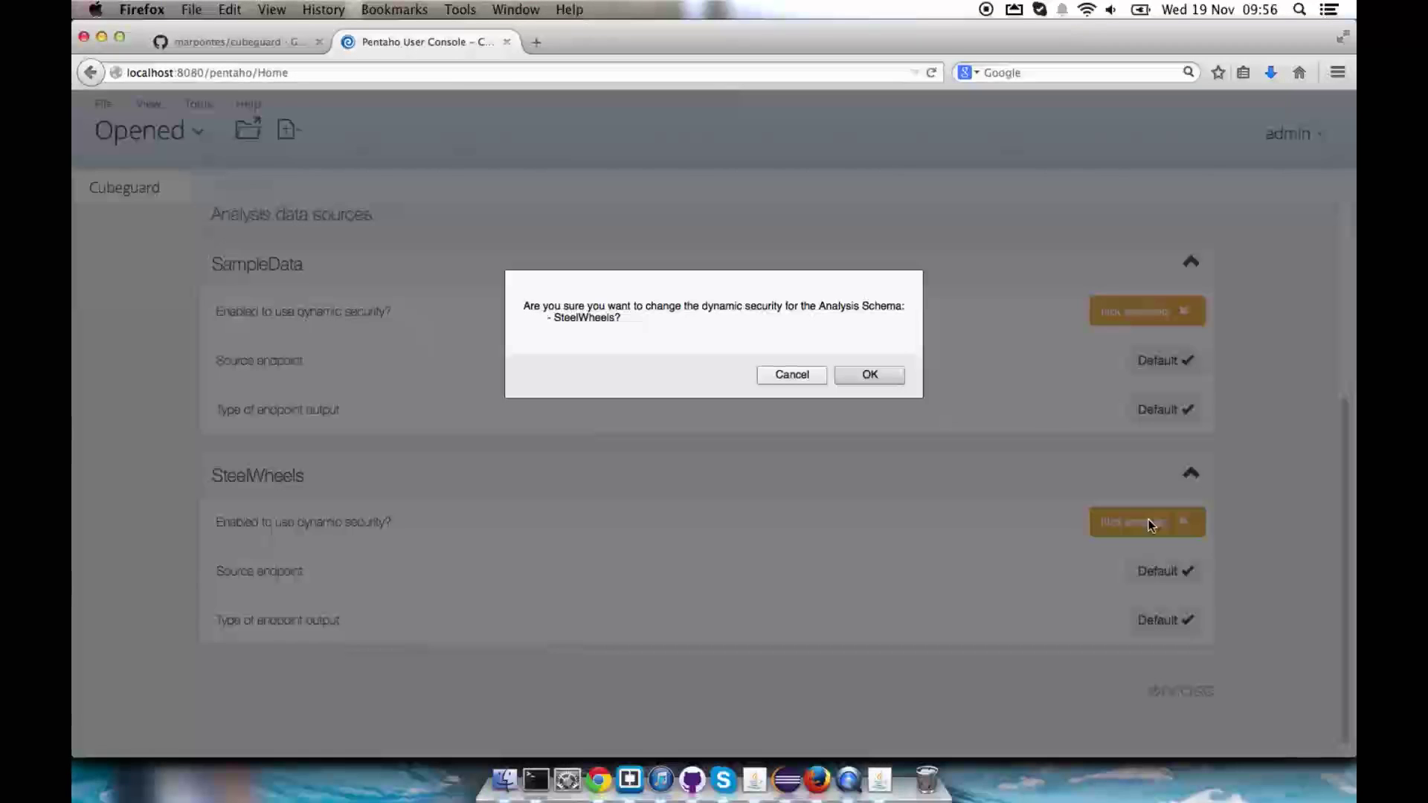
click(871, 377)
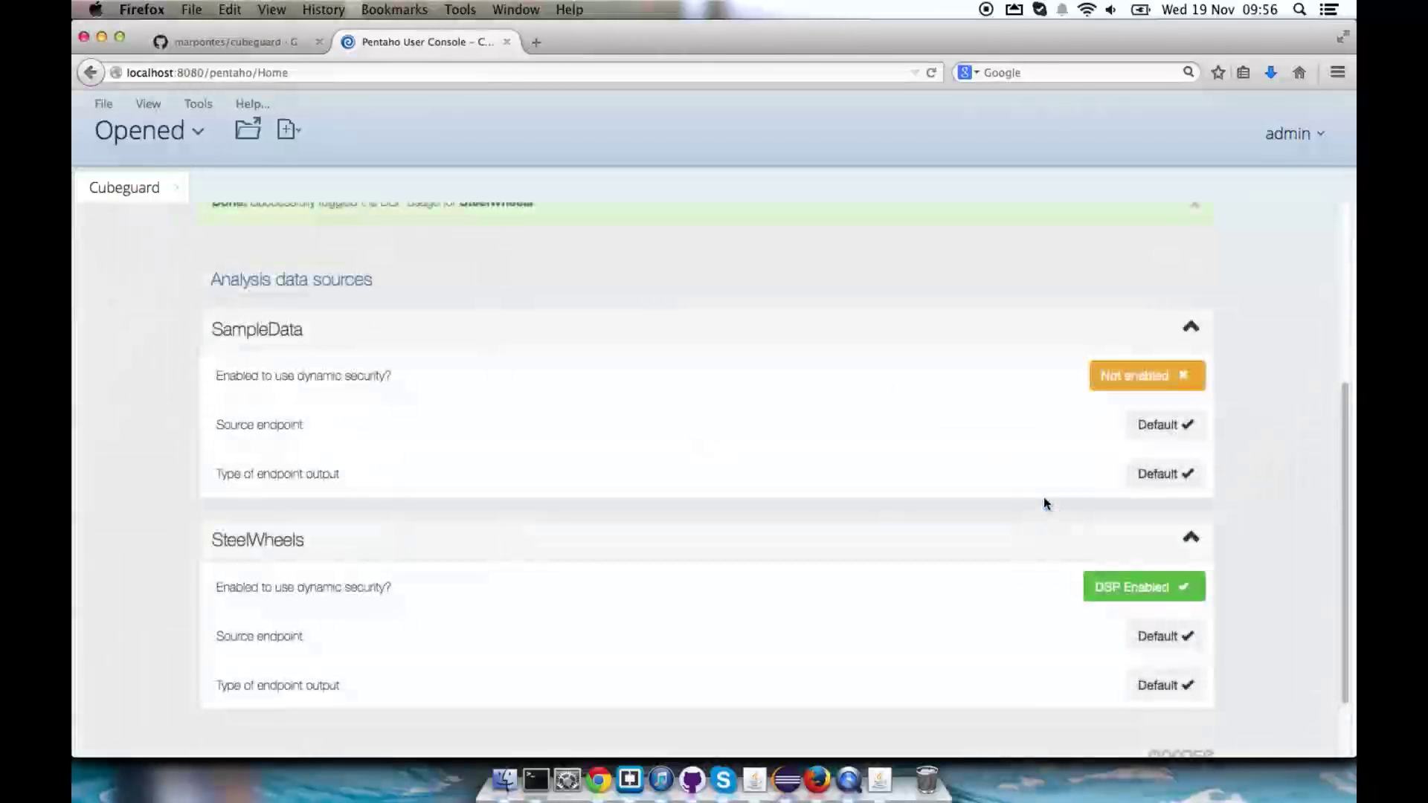
scroll(1007, 568, down, 3)
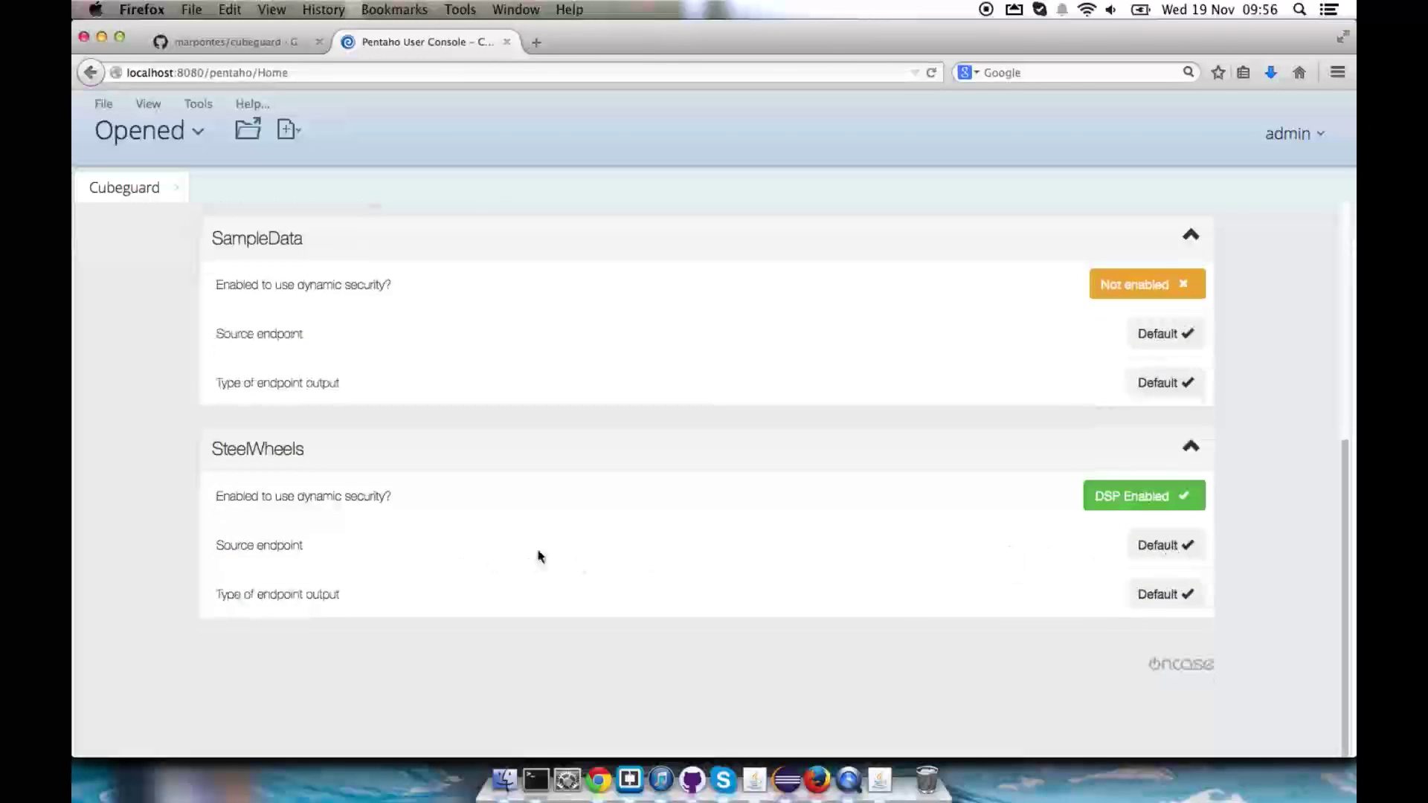
click(1162, 545)
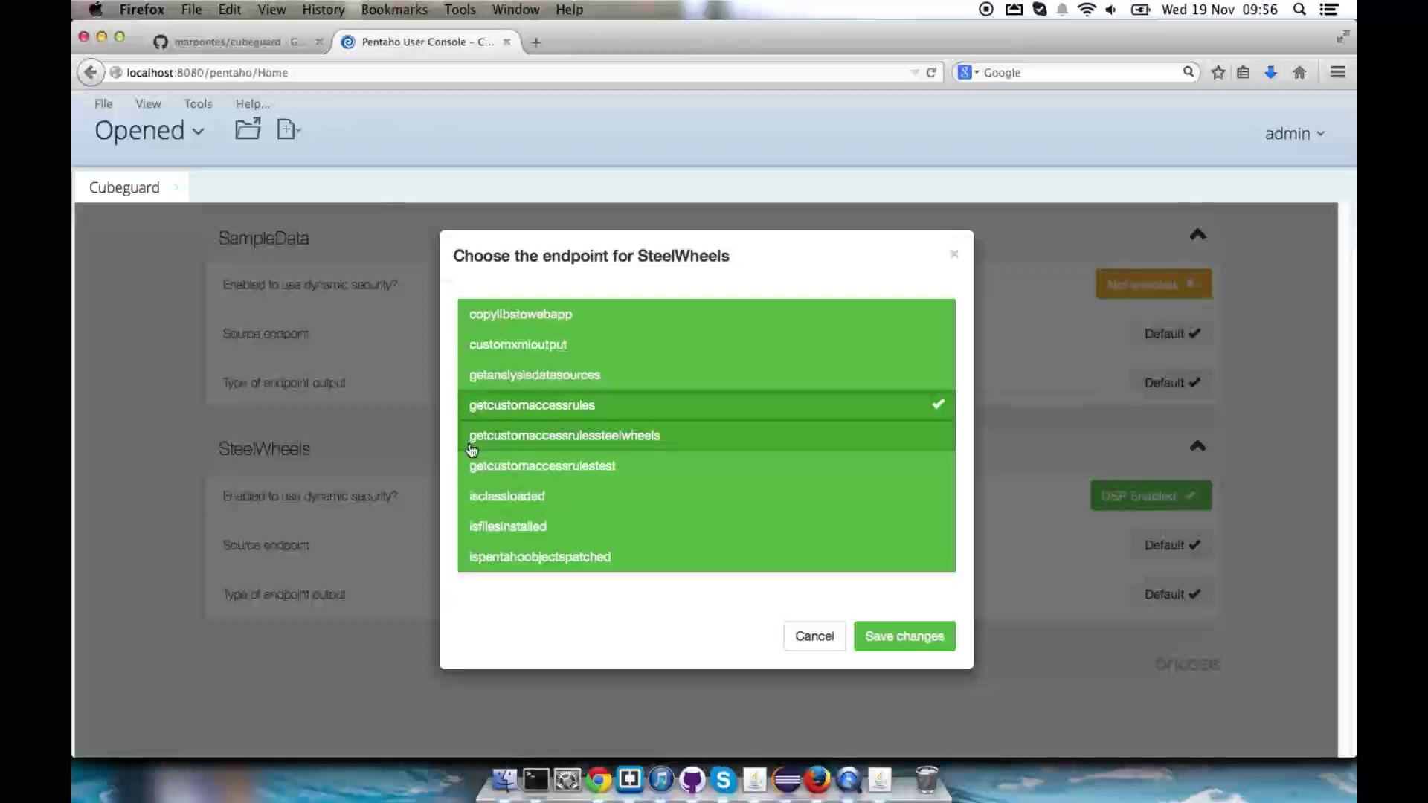
Save getcustomaccessrulessteelwheels as SteelWheels' source endpoint and resultset as its output type.
click(770, 444)
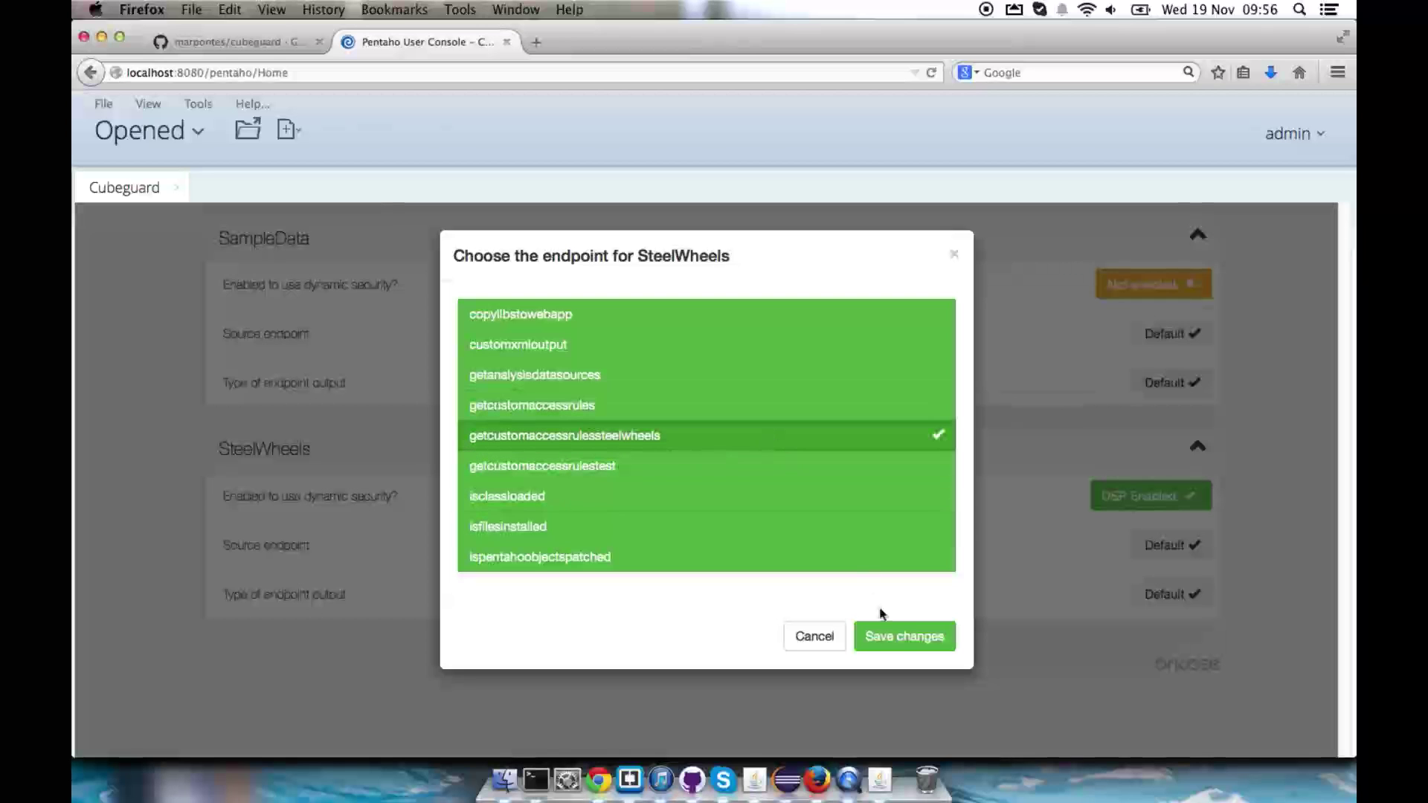
click(896, 635)
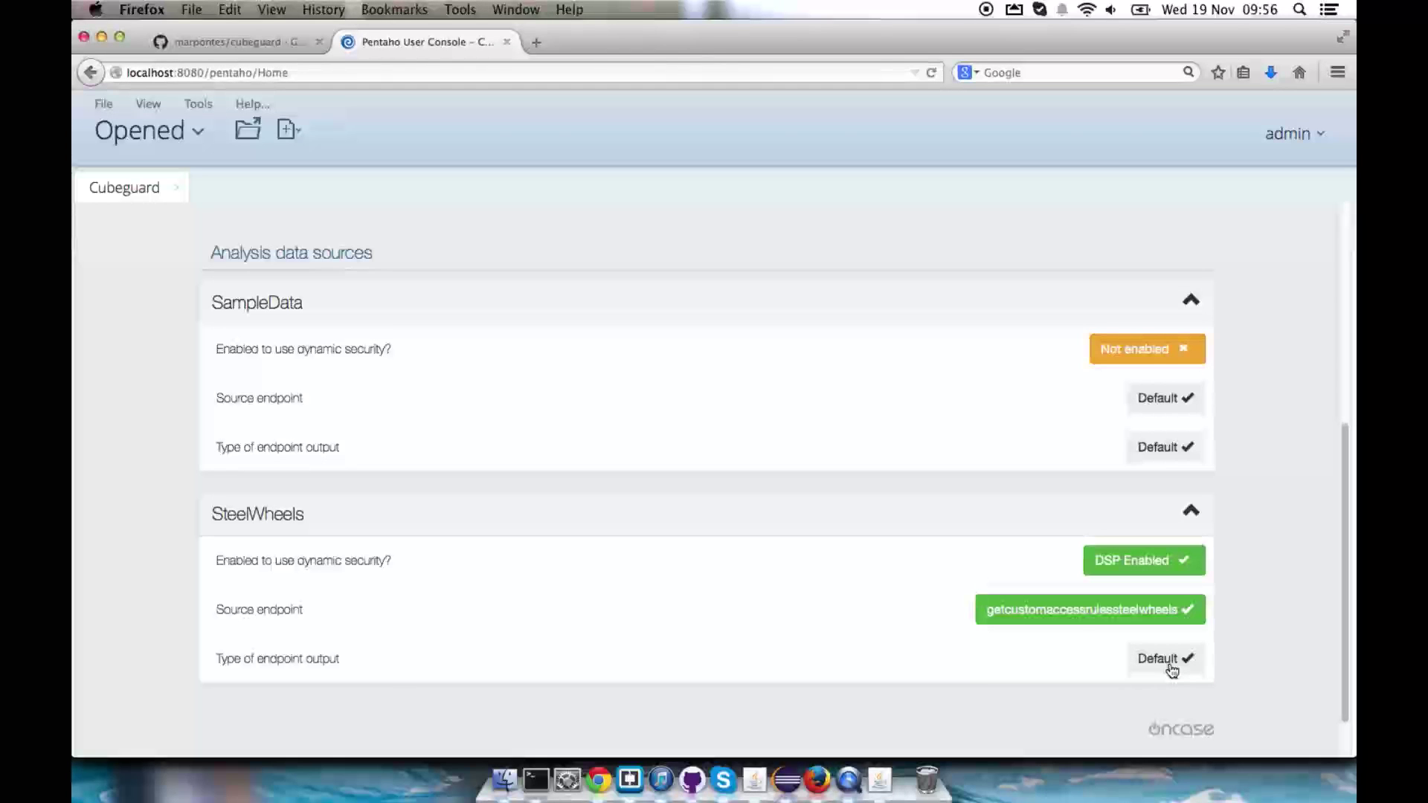
click(1168, 659)
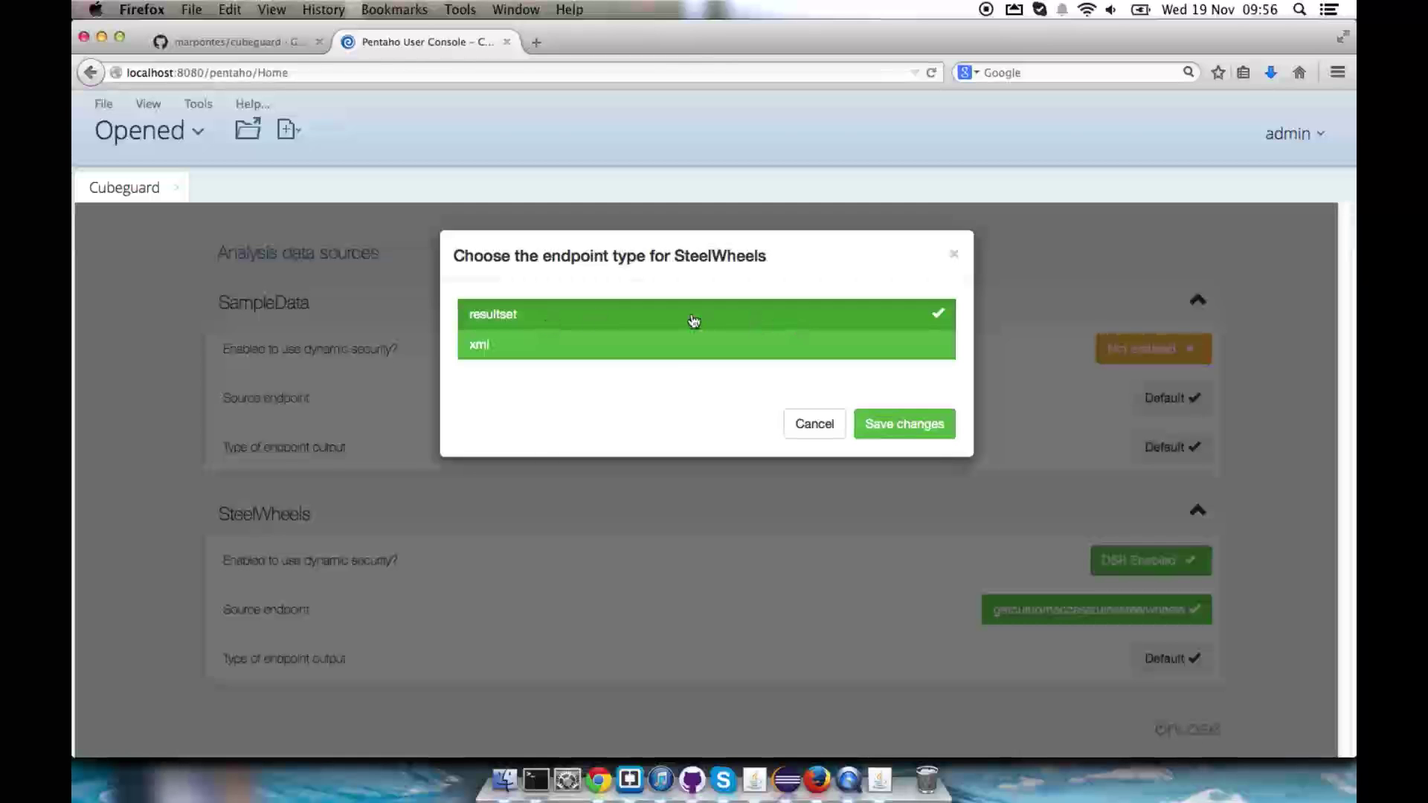
click(915, 425)
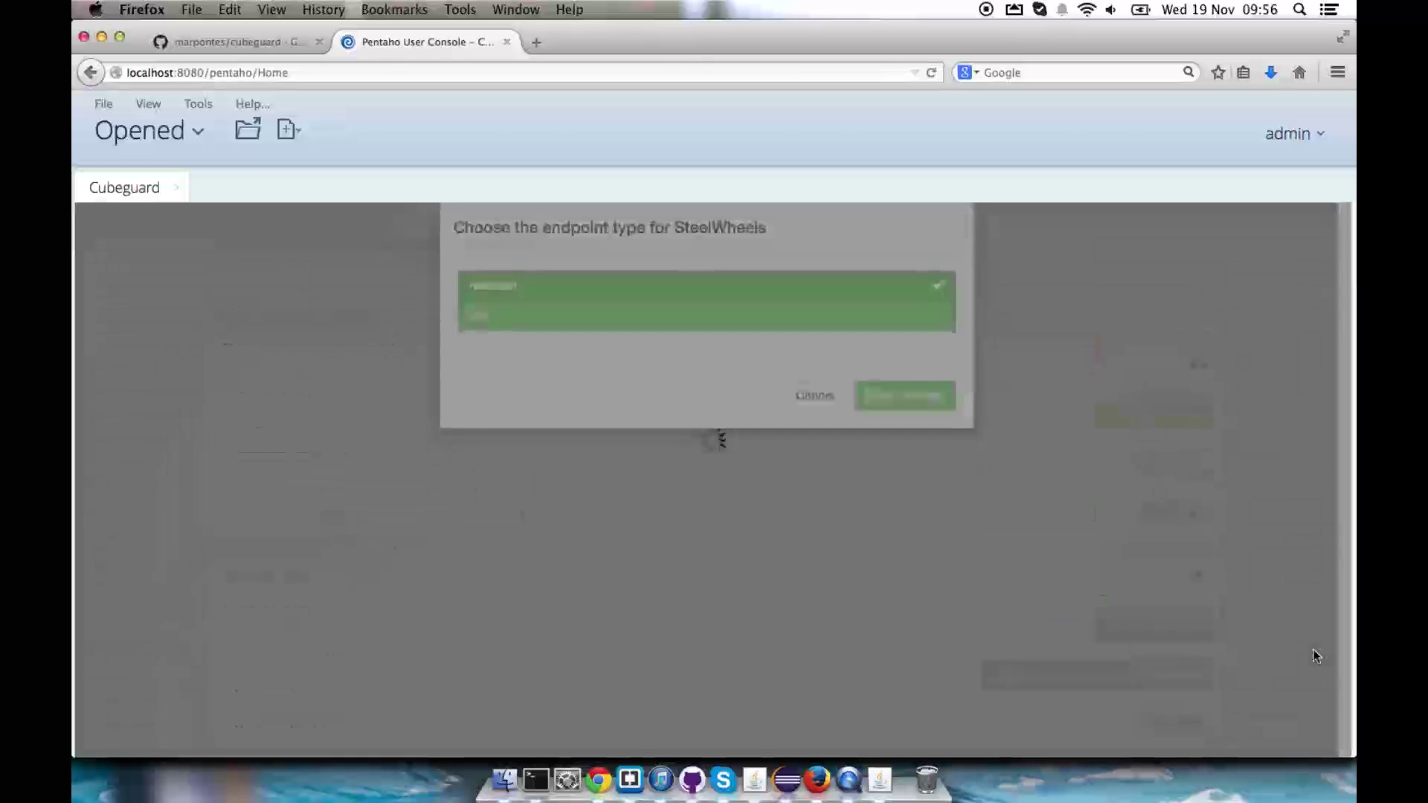
Dismiss the three Done success banners.
scroll(1264, 595, up, 5)
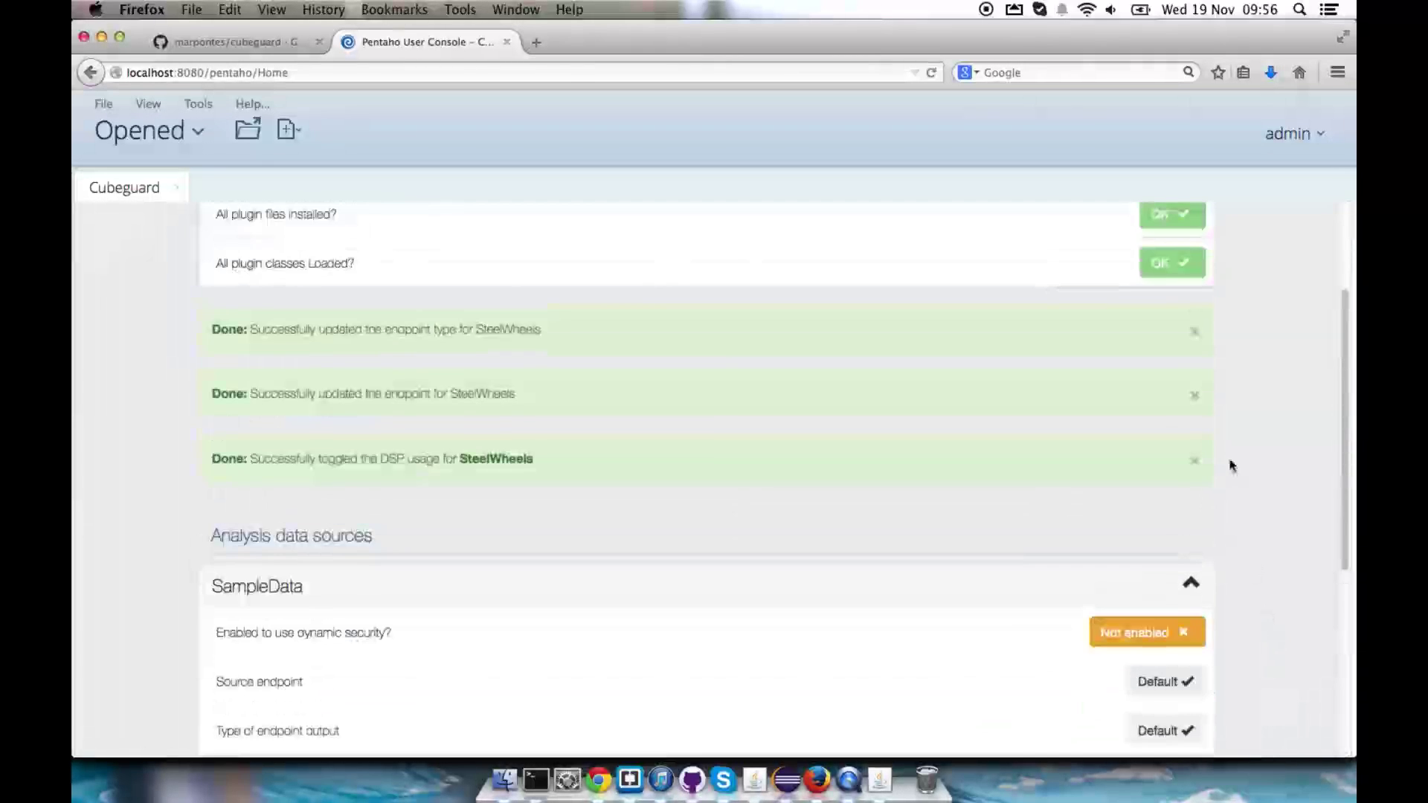
click(1193, 331)
click(1194, 331)
click(1195, 331)
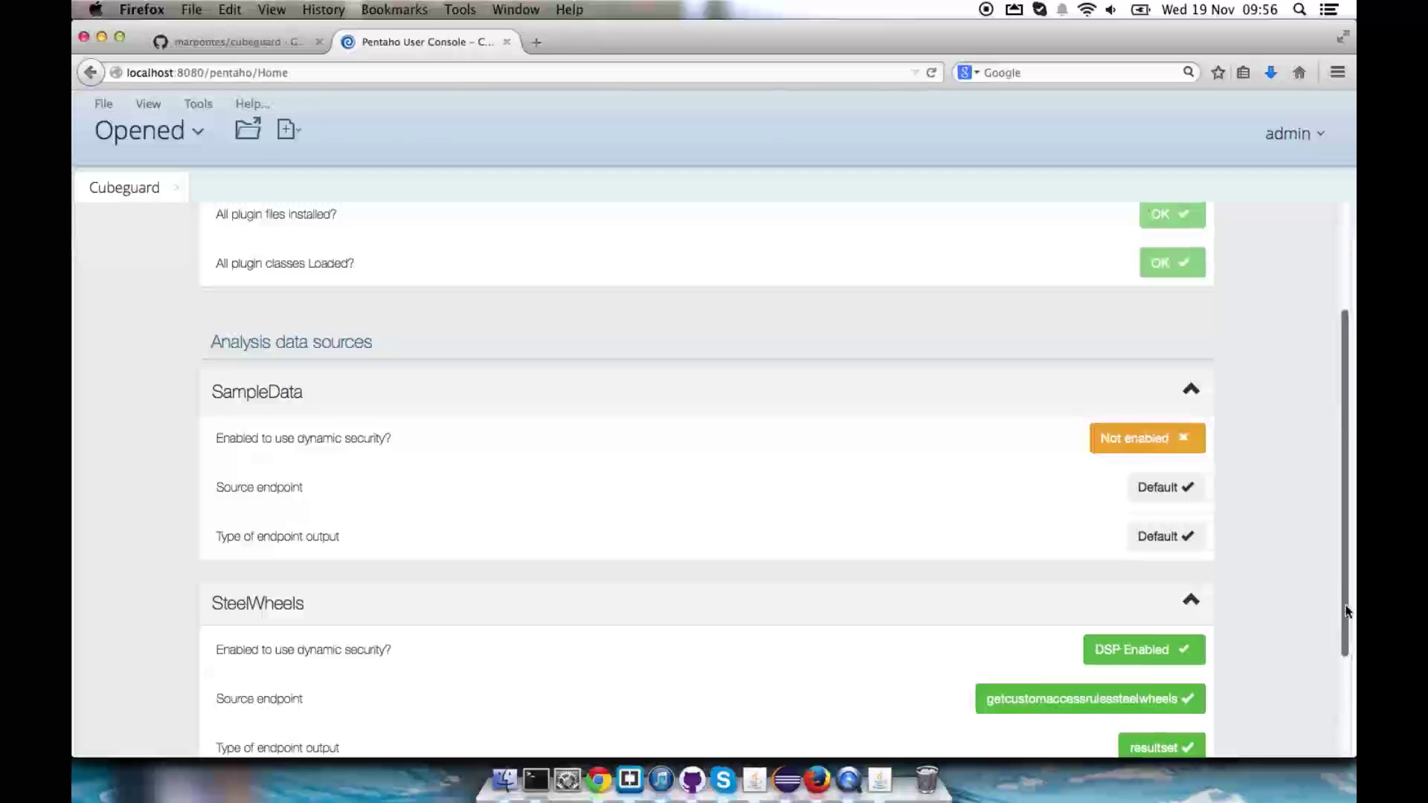
scroll(1347, 611, down, 4)
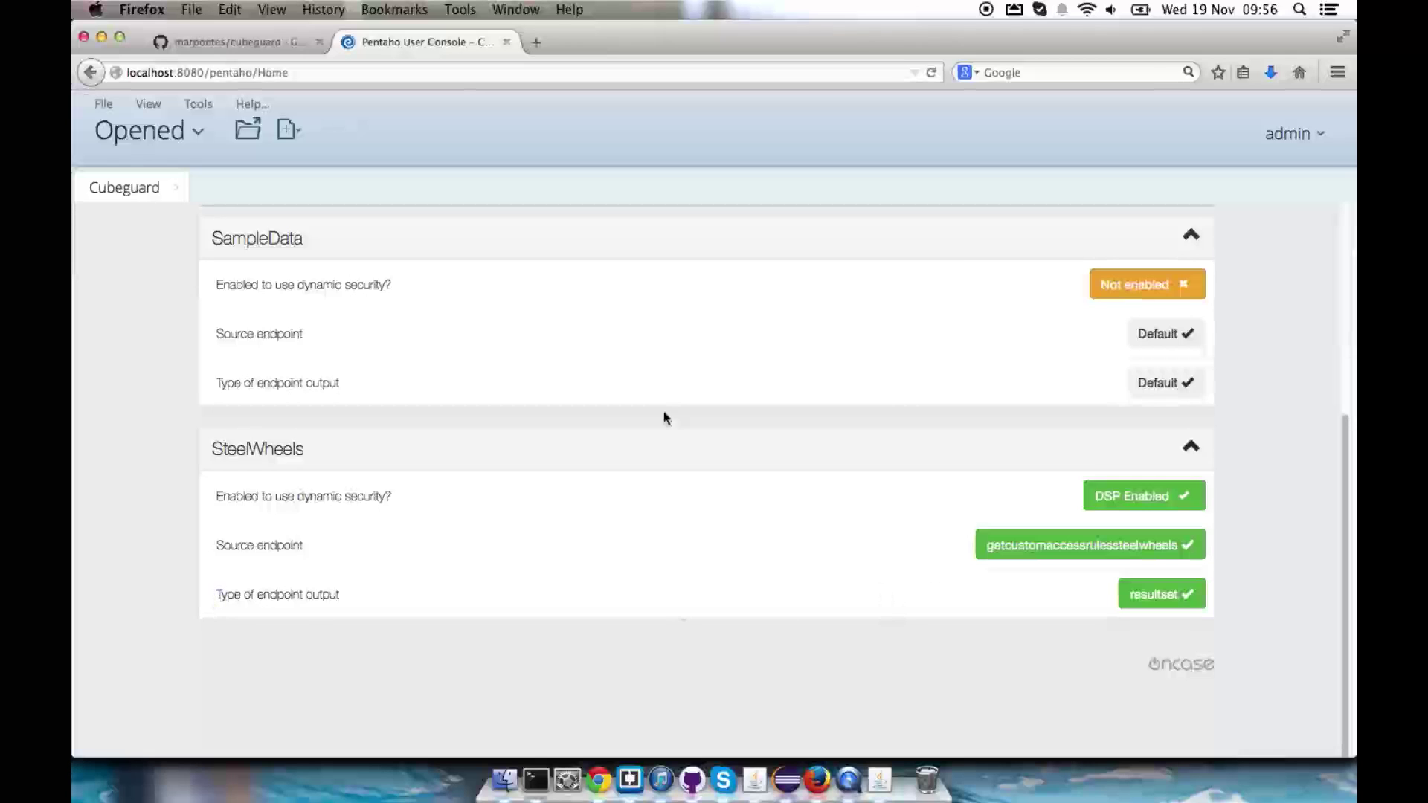
click(103, 105)
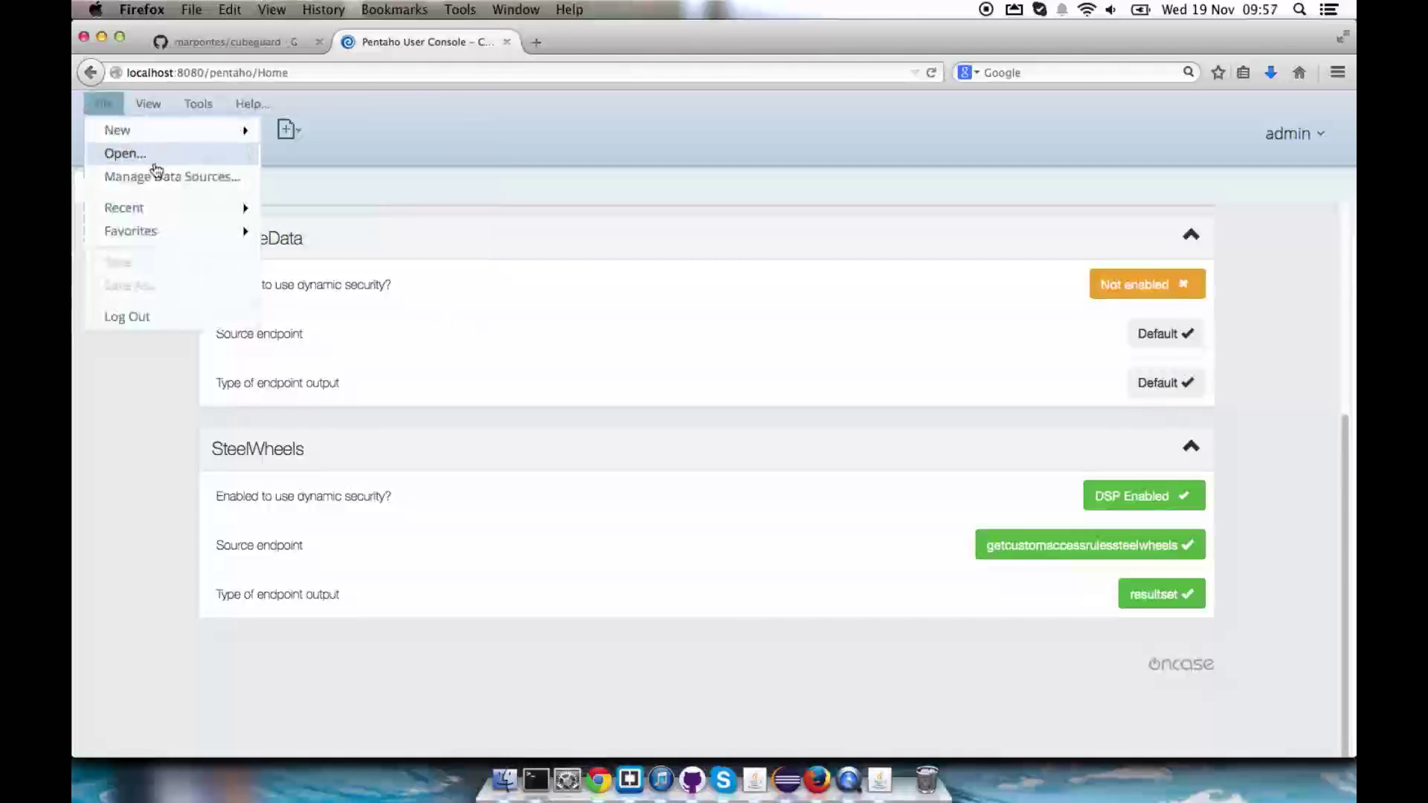
Start a new Saiku Analytics query on the SteelWheelsSales cube.
mouse_move(228, 137)
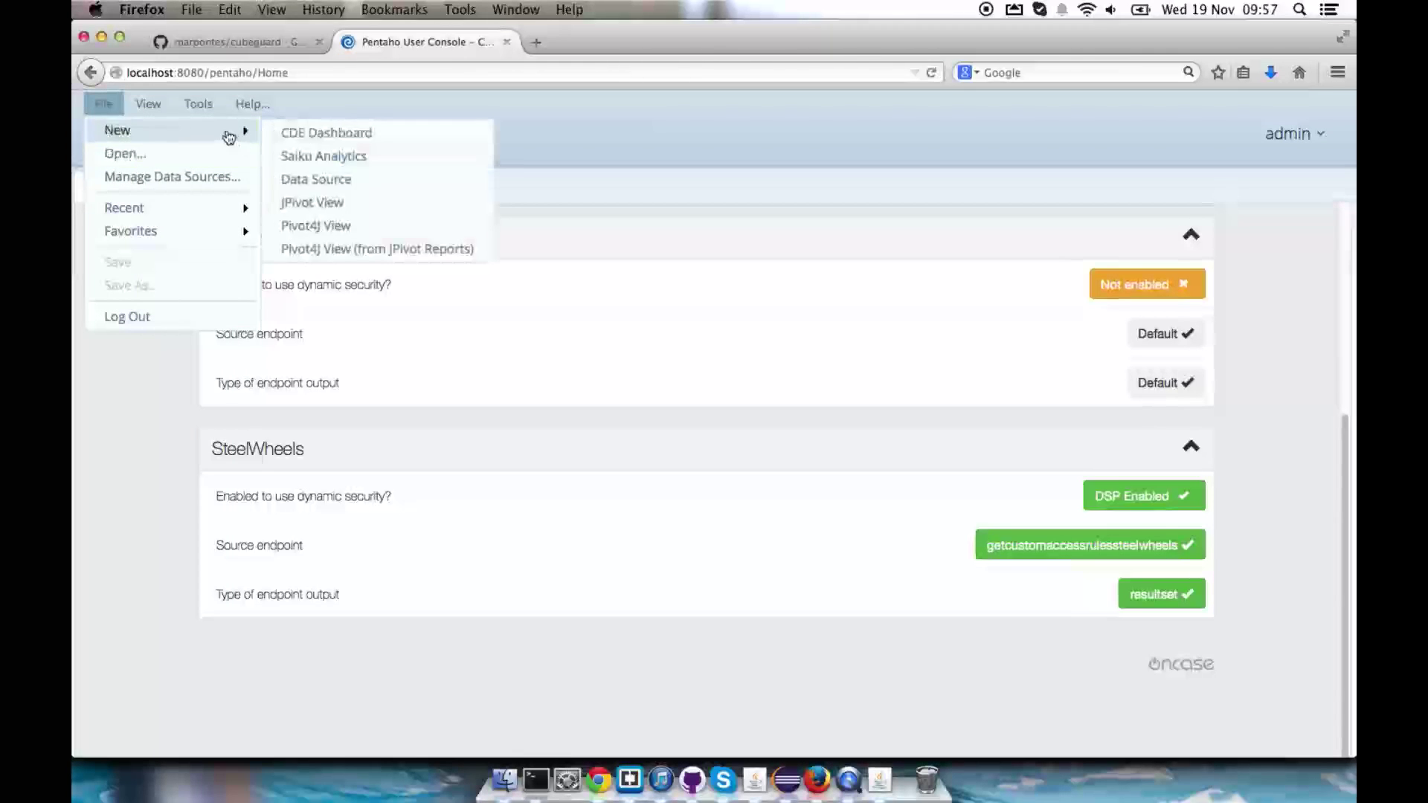
click(368, 157)
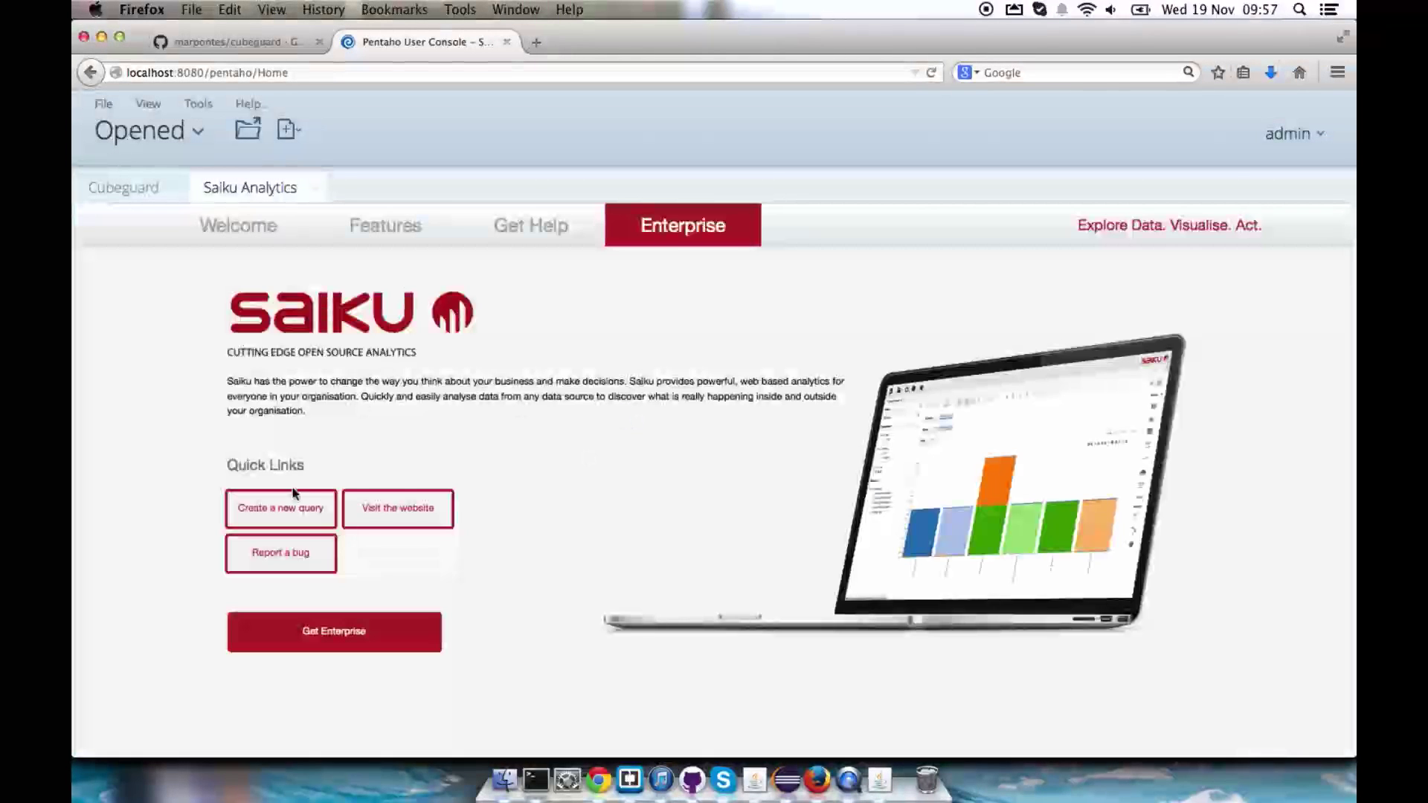
click(292, 495)
click(207, 258)
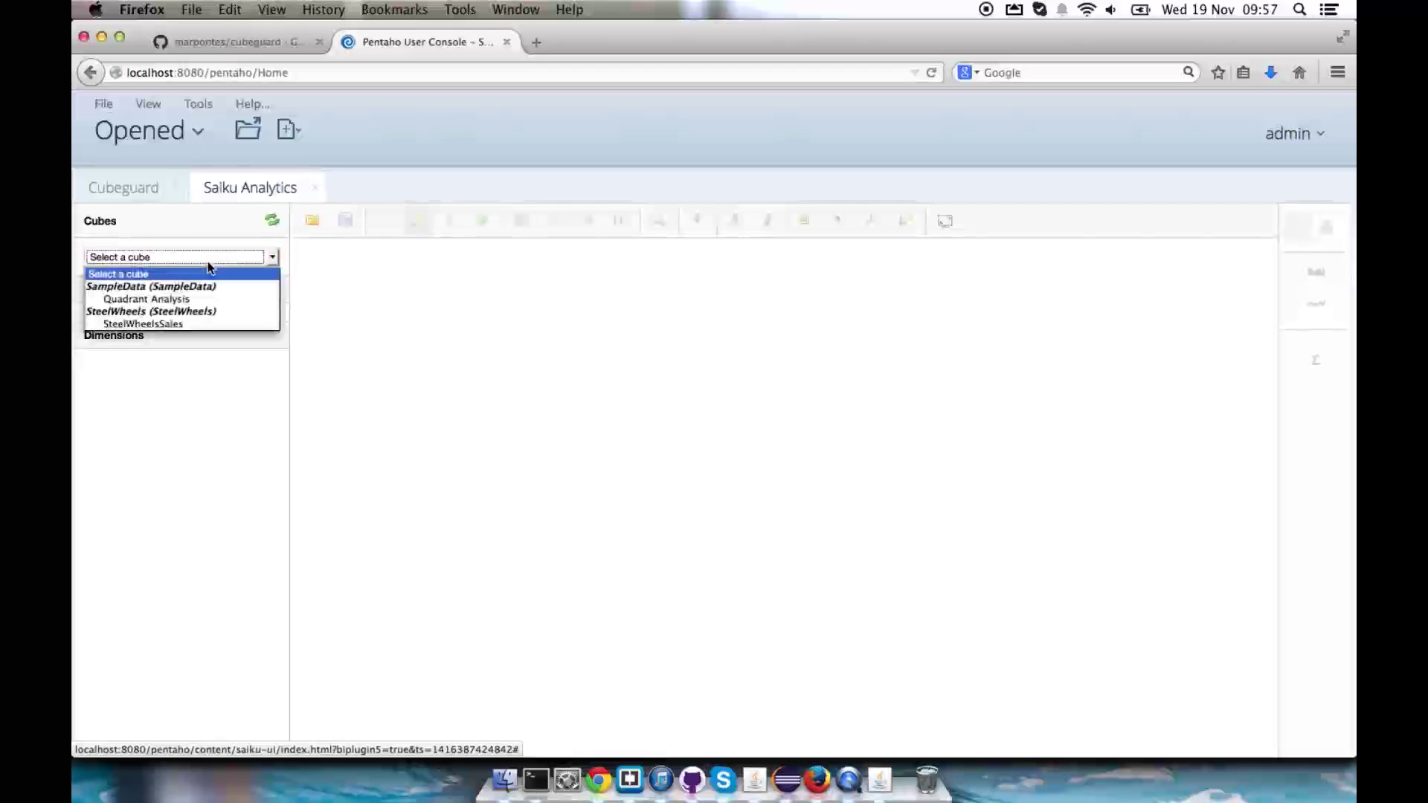
click(151, 323)
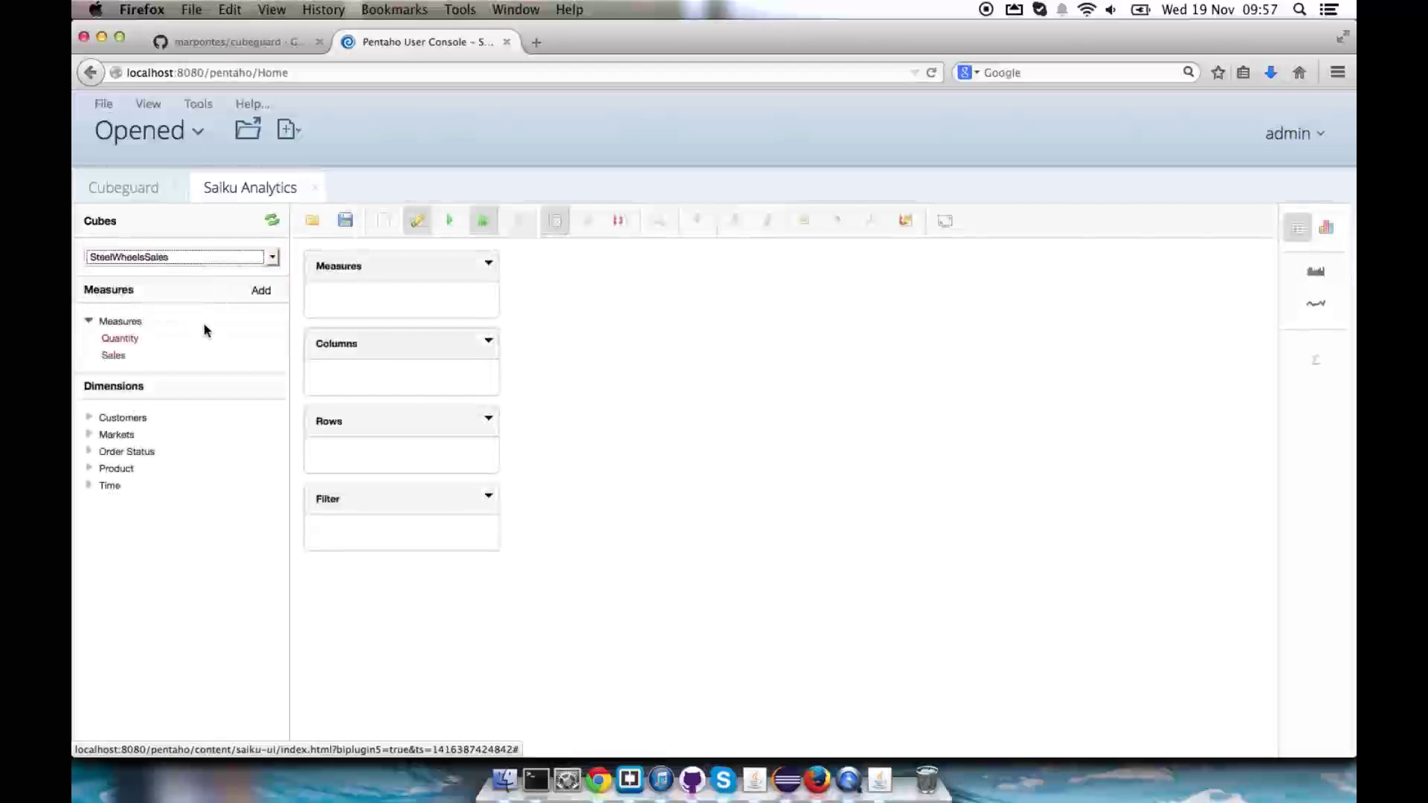
Put Markets Territory on rows and Quantity as the measure, showing only NA.
click(89, 435)
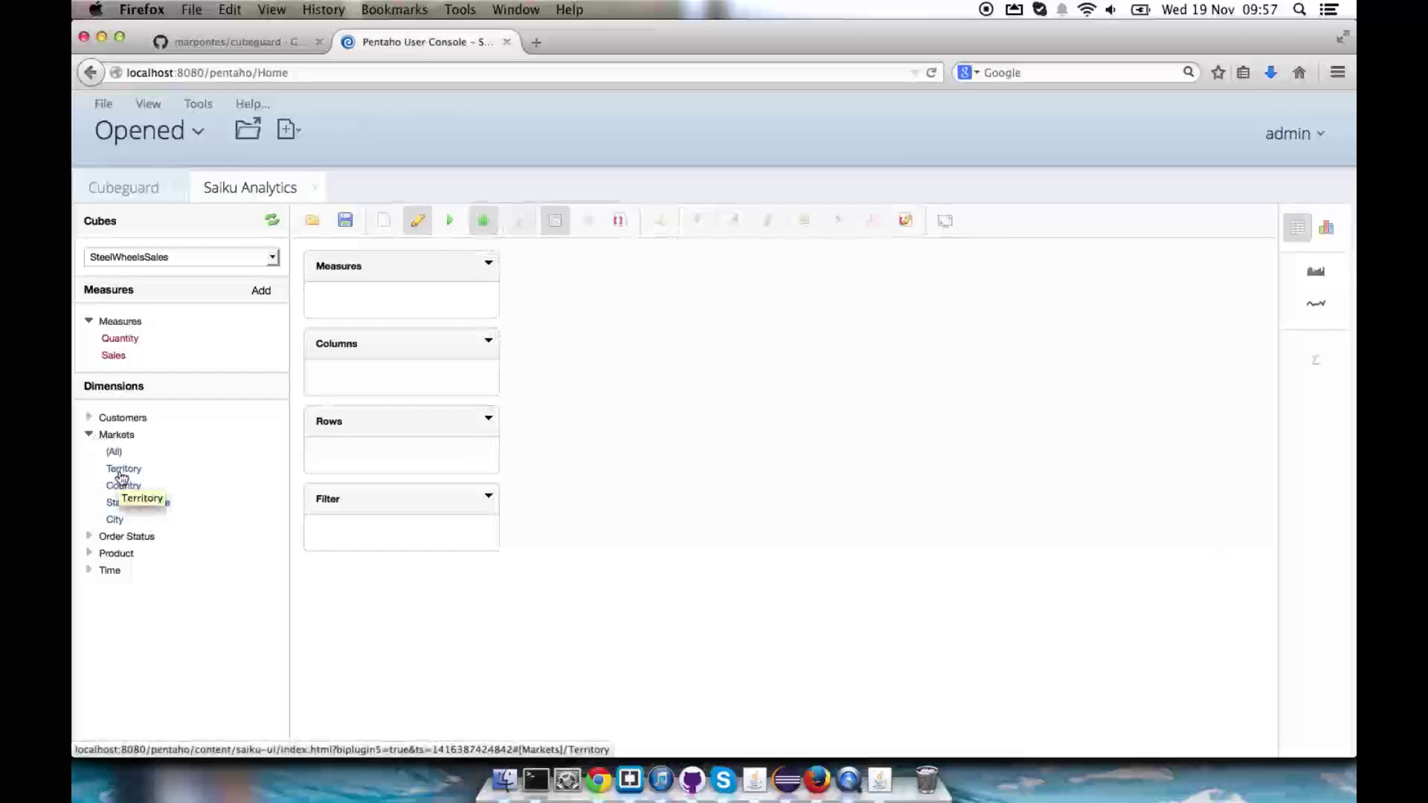
drag(118, 477, 401, 457)
drag(106, 342, 383, 313)
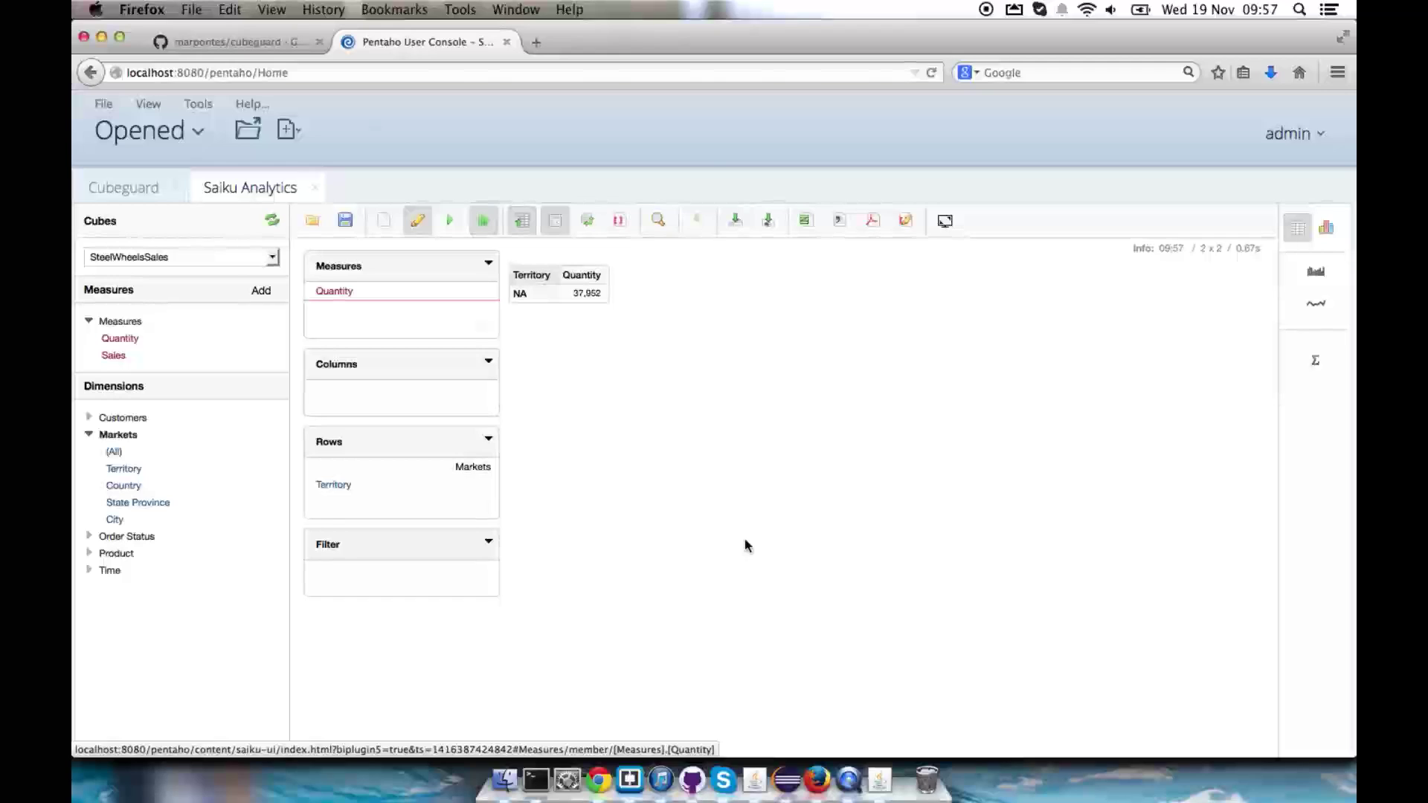
Bring up macOS Launchpad and browse to the full app list.
key(F4)
click(887, 106)
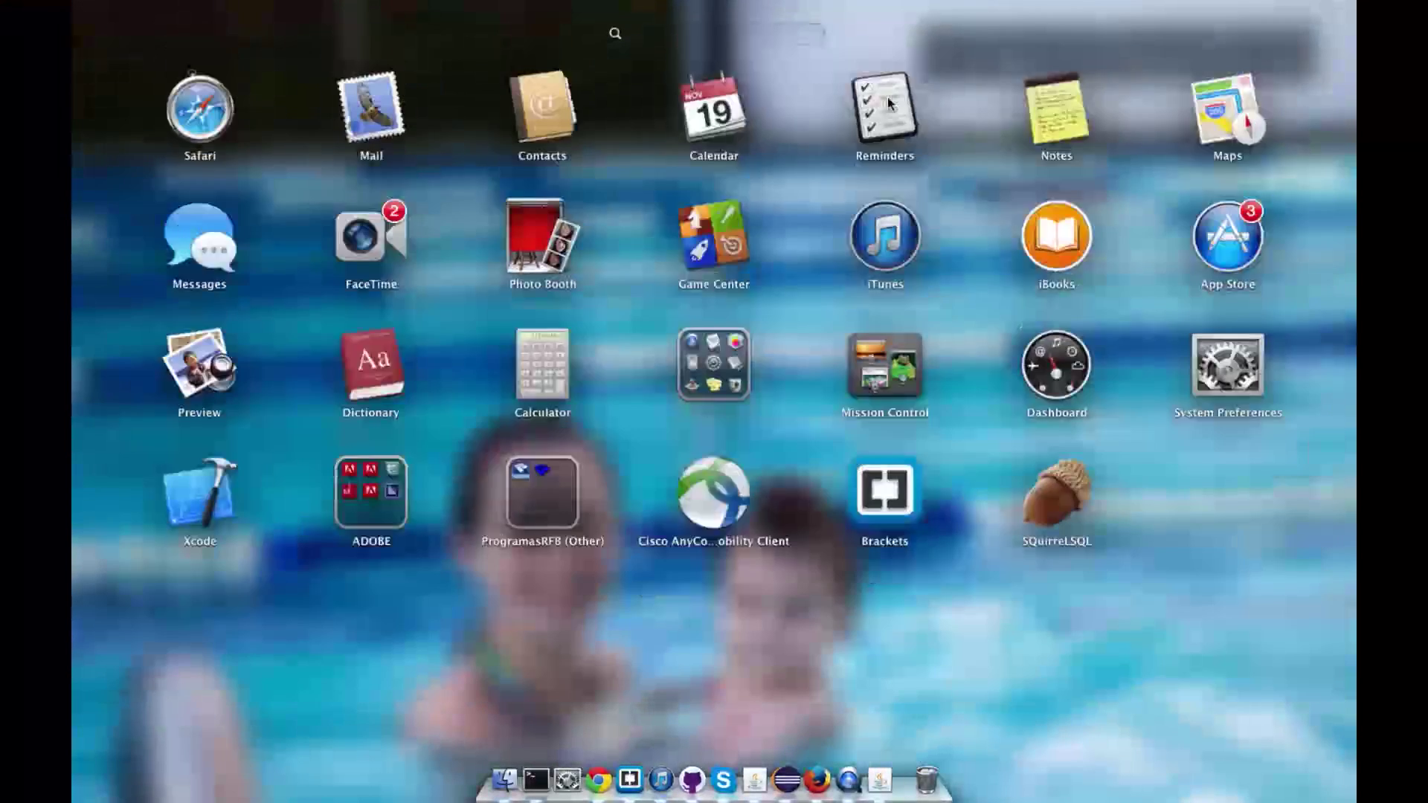
scroll(886, 97, right, 5)
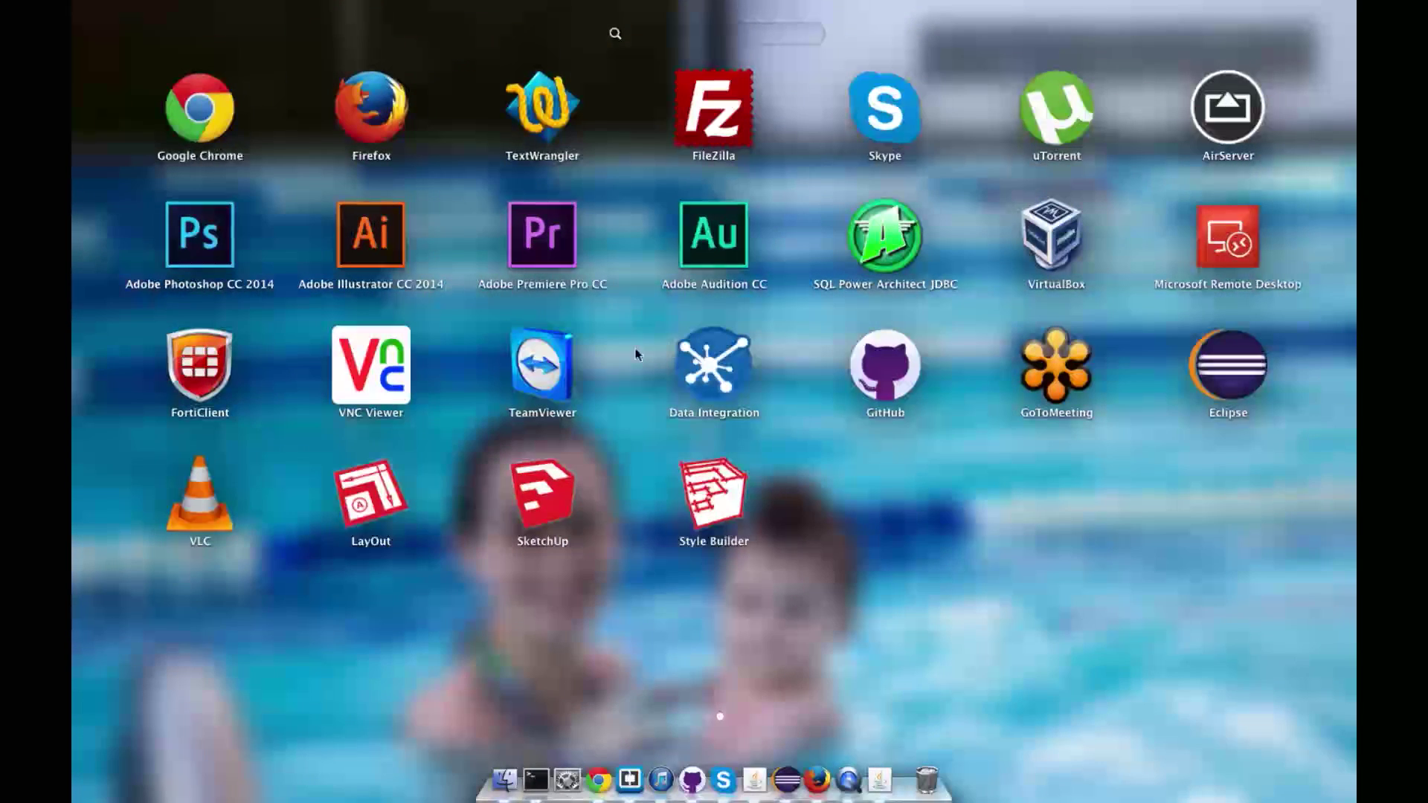
Launch Data Integration (Spoon) with the getCustomAccessRulesSteelWheels transformation open.
click(708, 365)
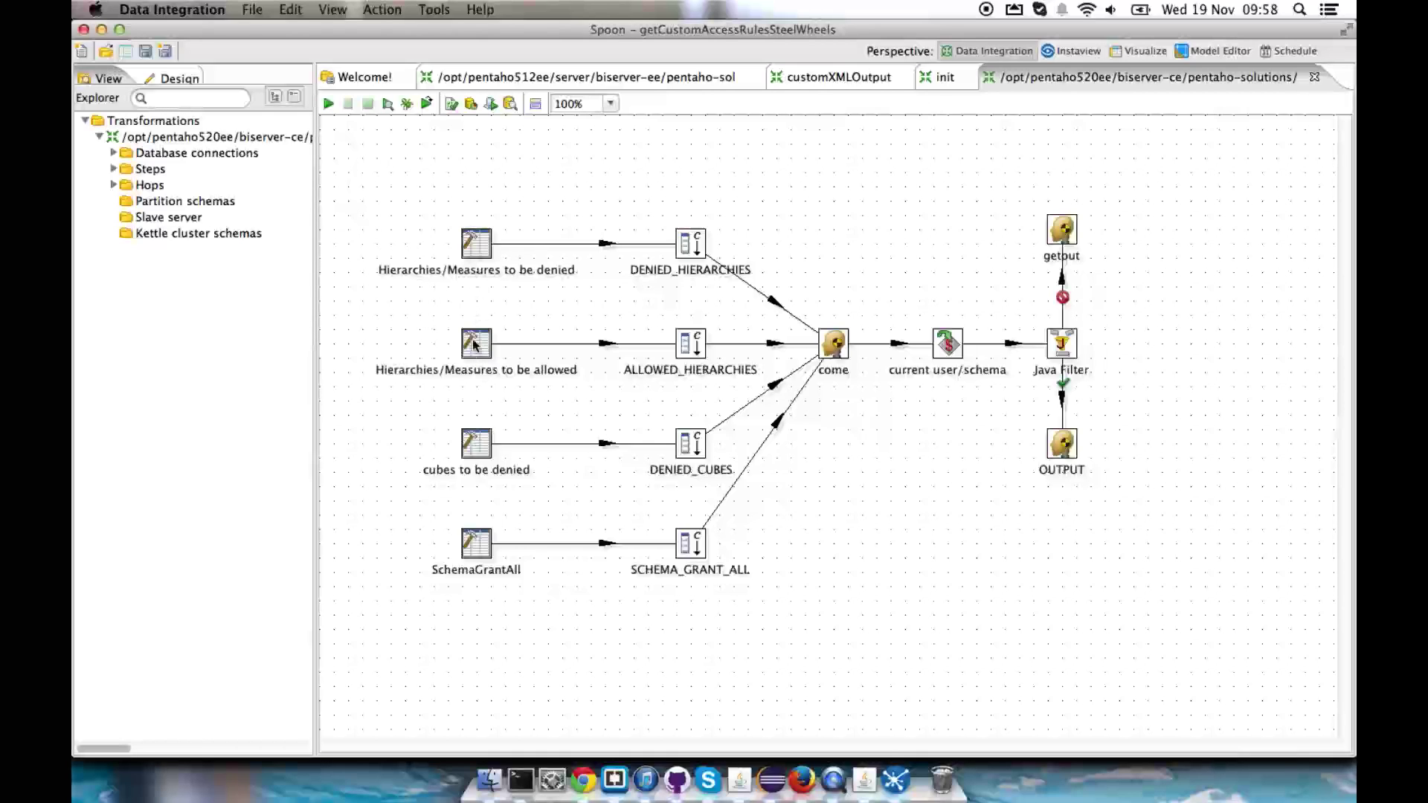
mouse_move(473, 343)
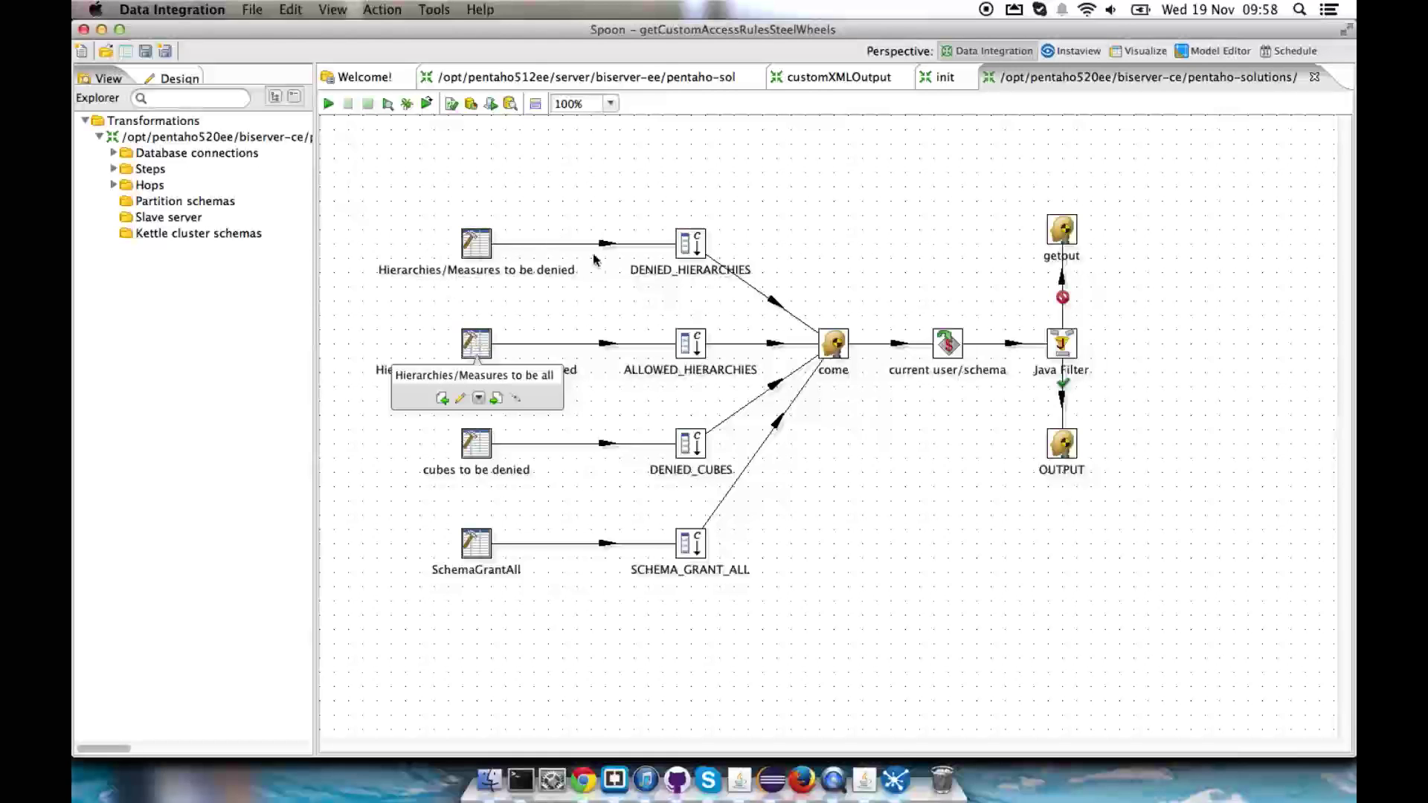
Duplicate the [Markets].[NA] allow row as [Markets].[EMEA] and save the transformation.
double_click(476, 344)
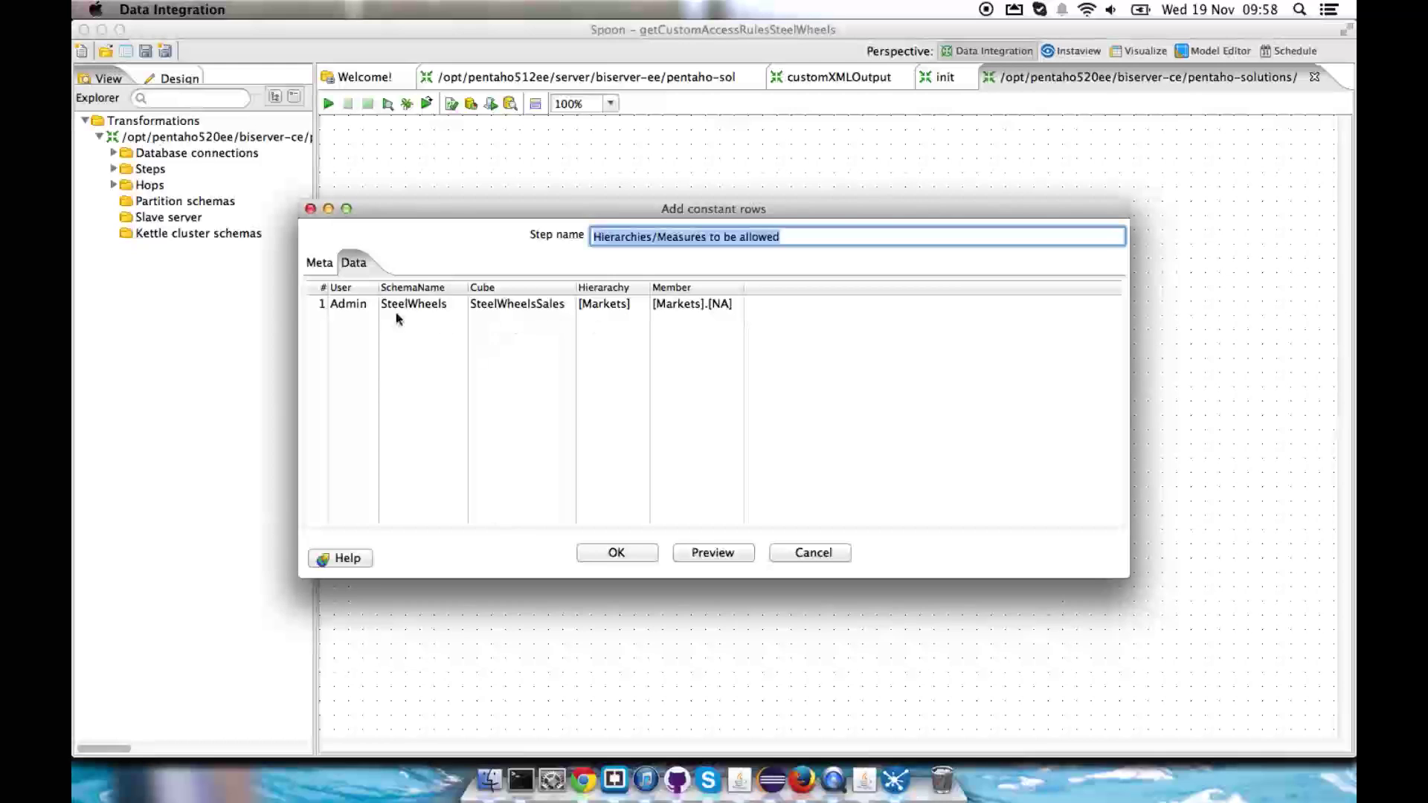
click(314, 306)
key(super+c)
key(super+v)
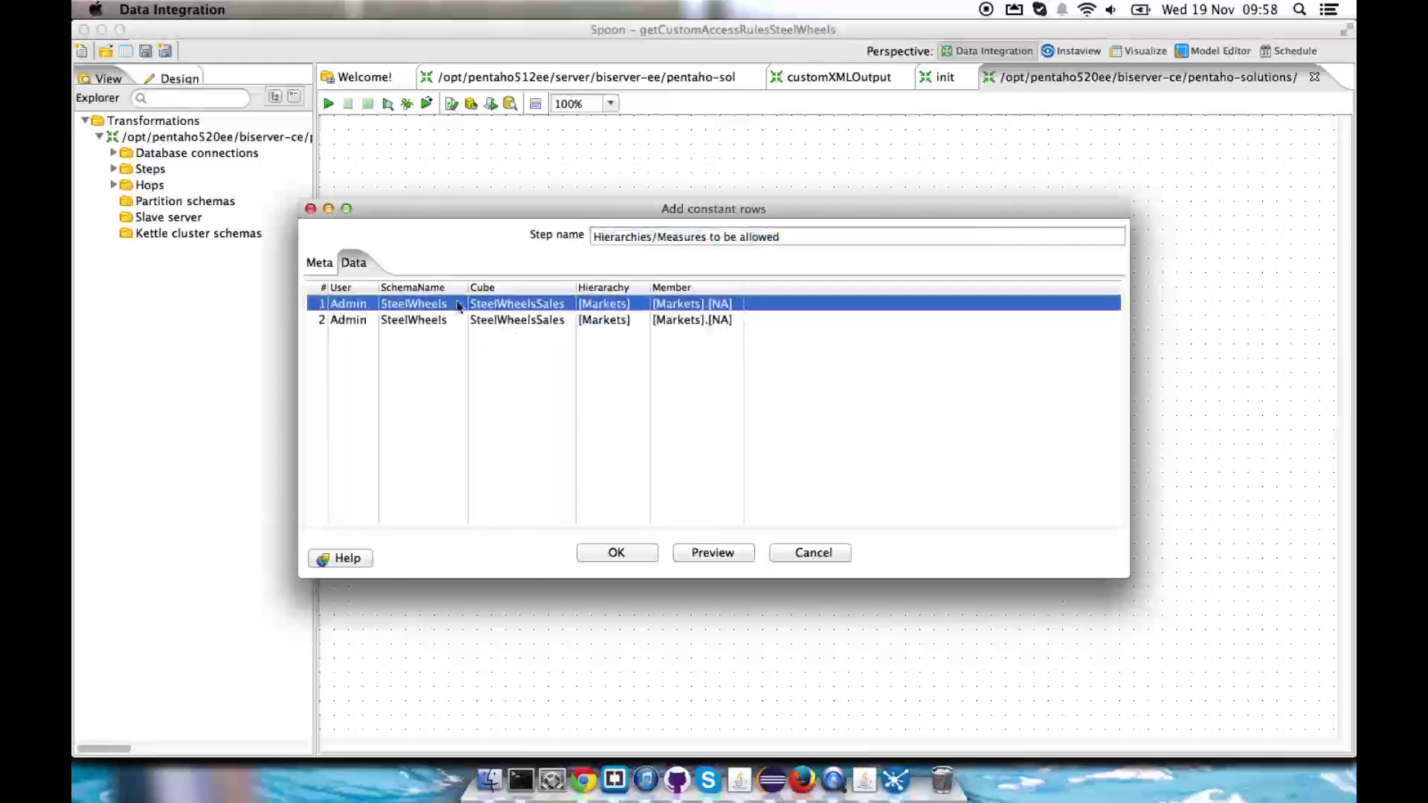
click(728, 321)
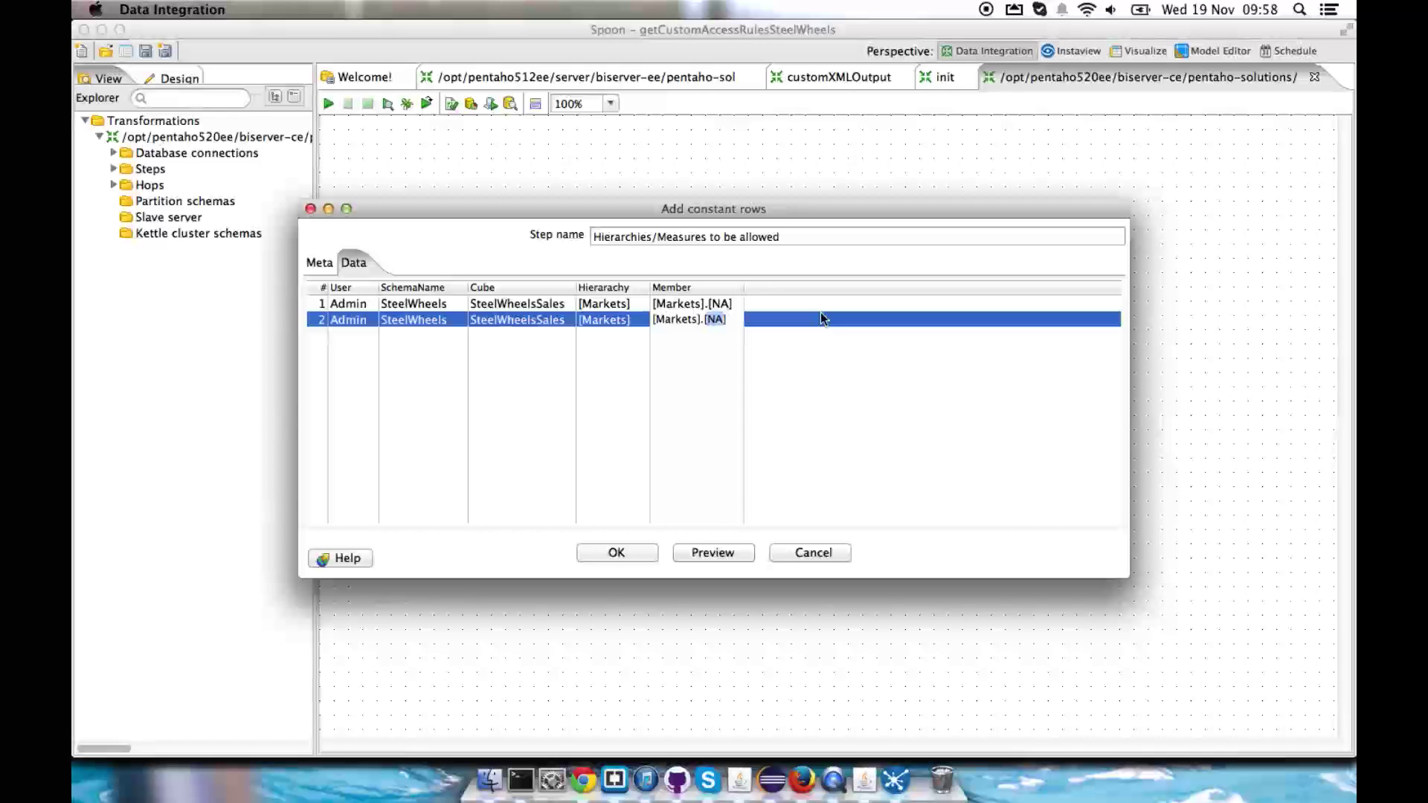
text(EMEA)
key(Return)
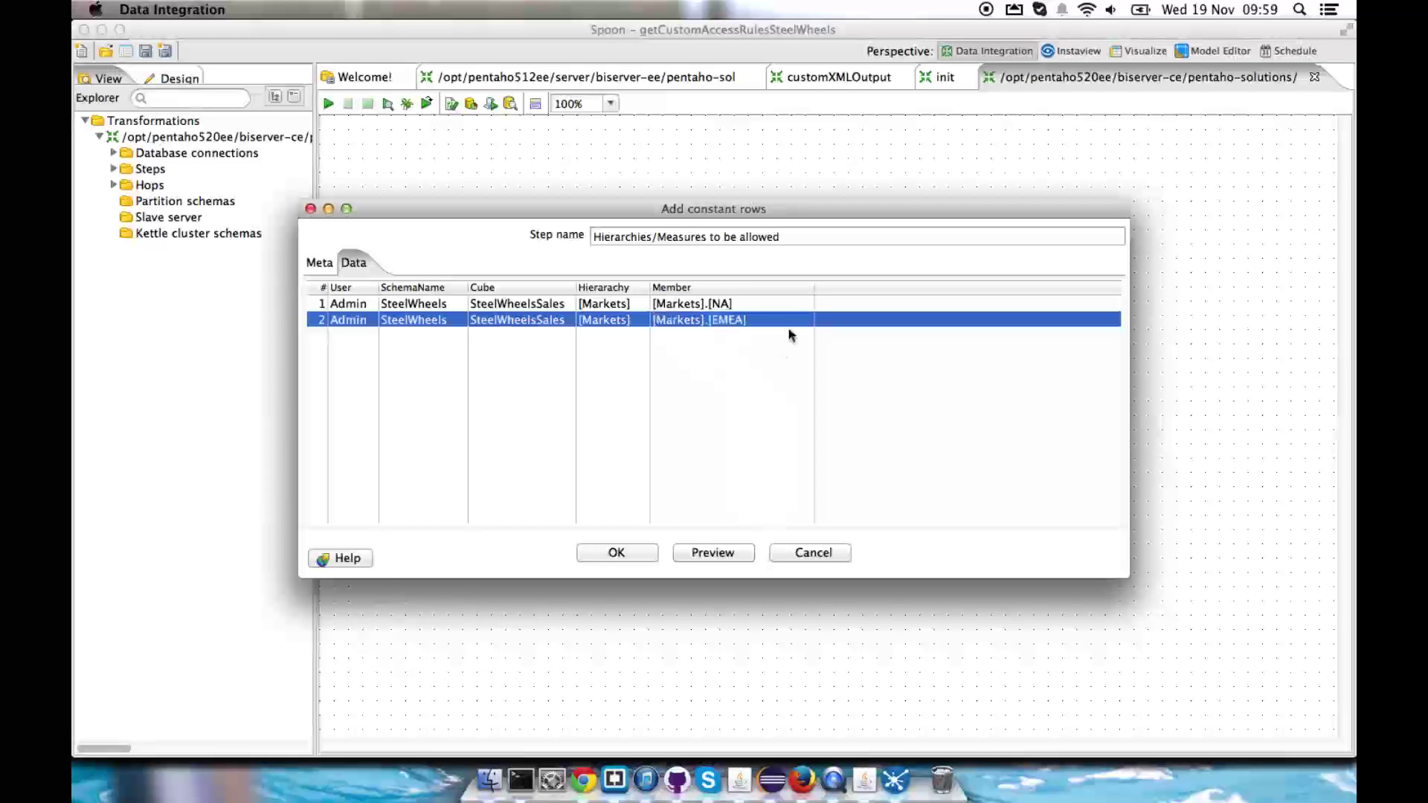
click(647, 555)
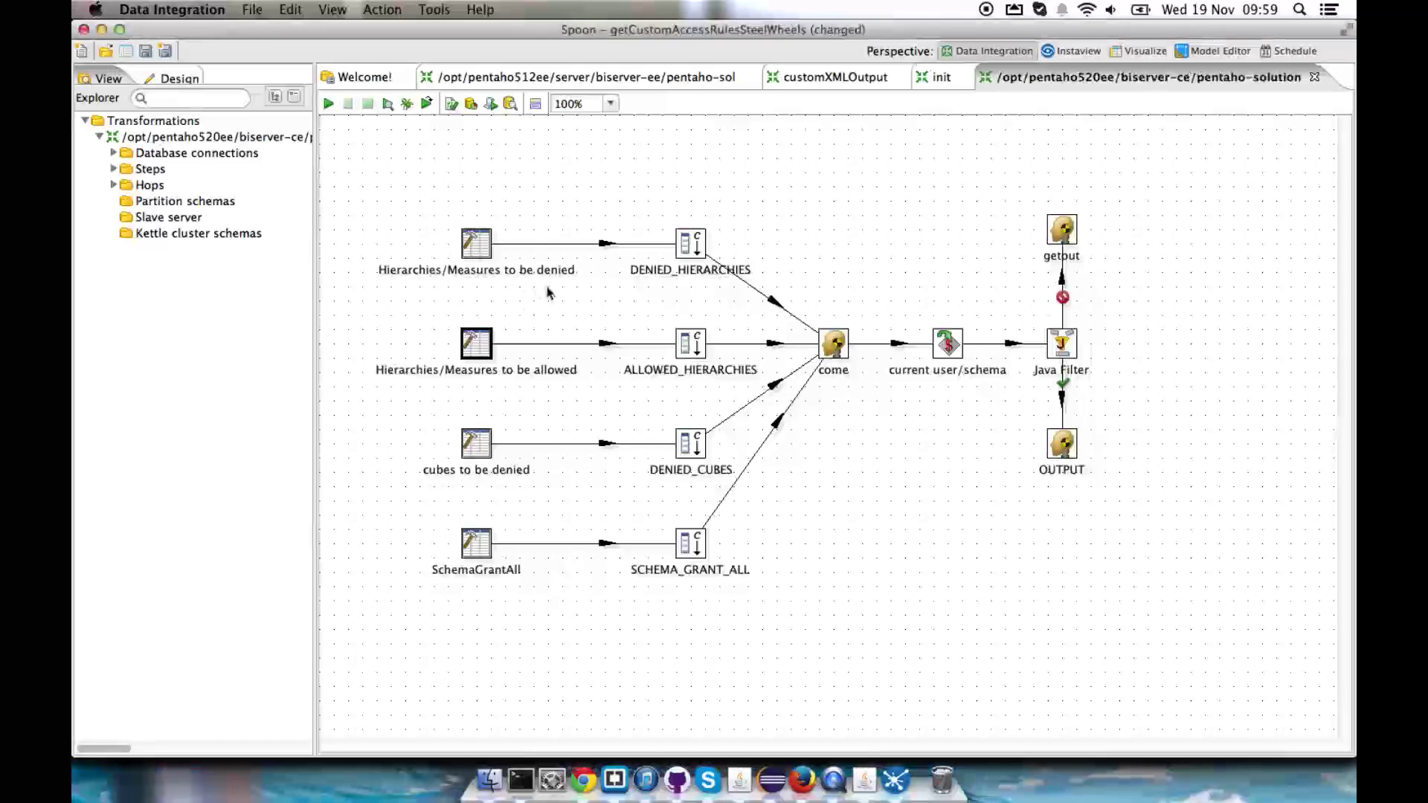
key(super+s)
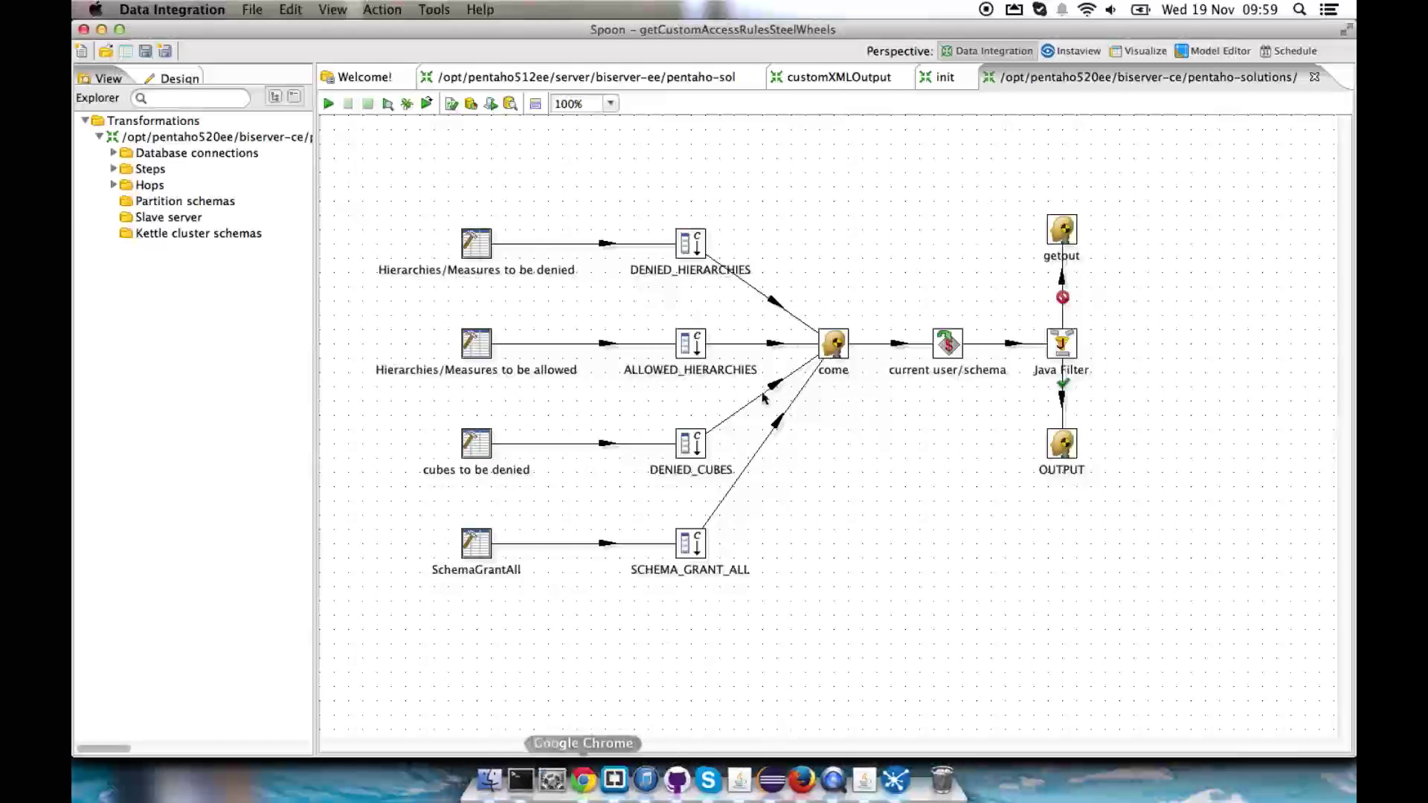
View Cubeguard's api/refresh page in Firefox, then return to the Pentaho User Console tab.
click(584, 779)
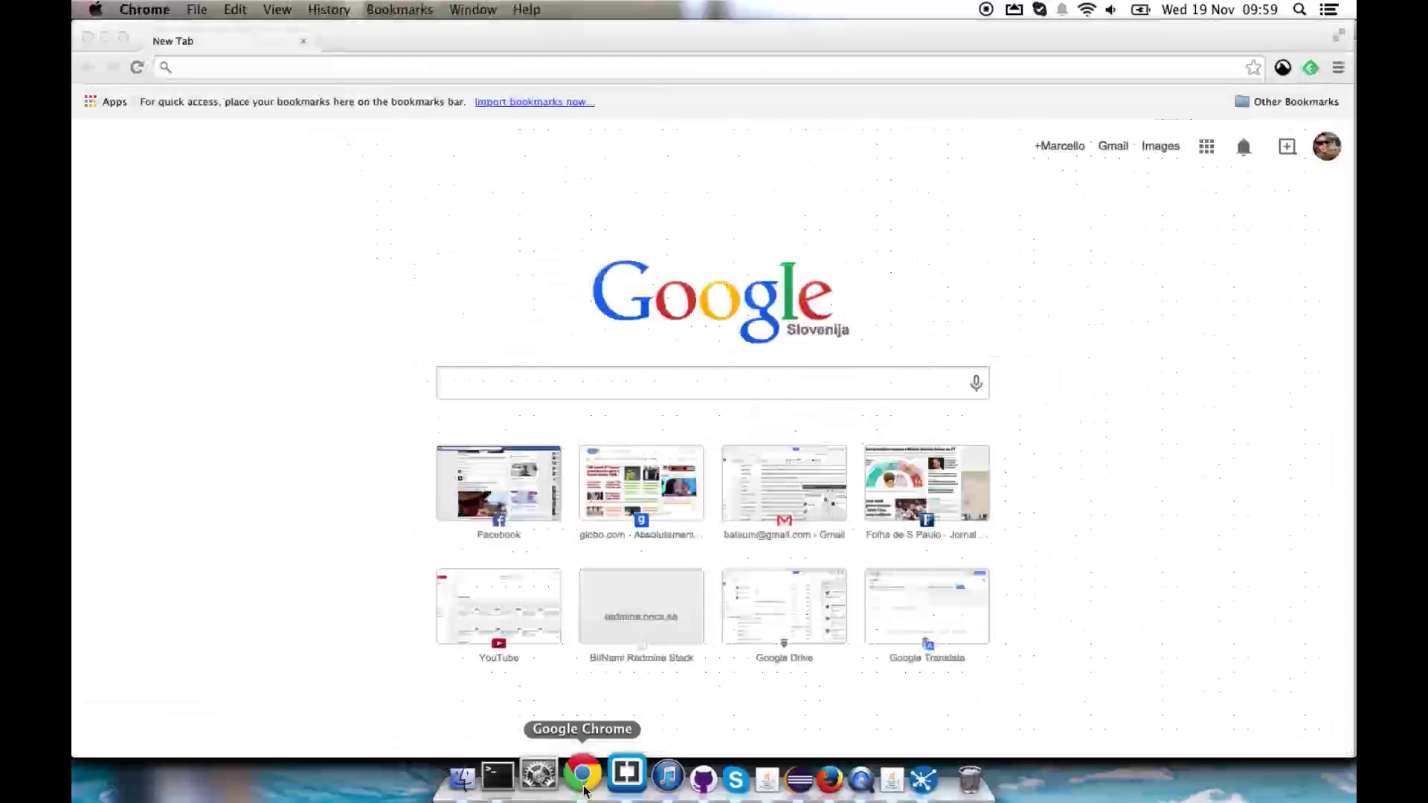
click(801, 780)
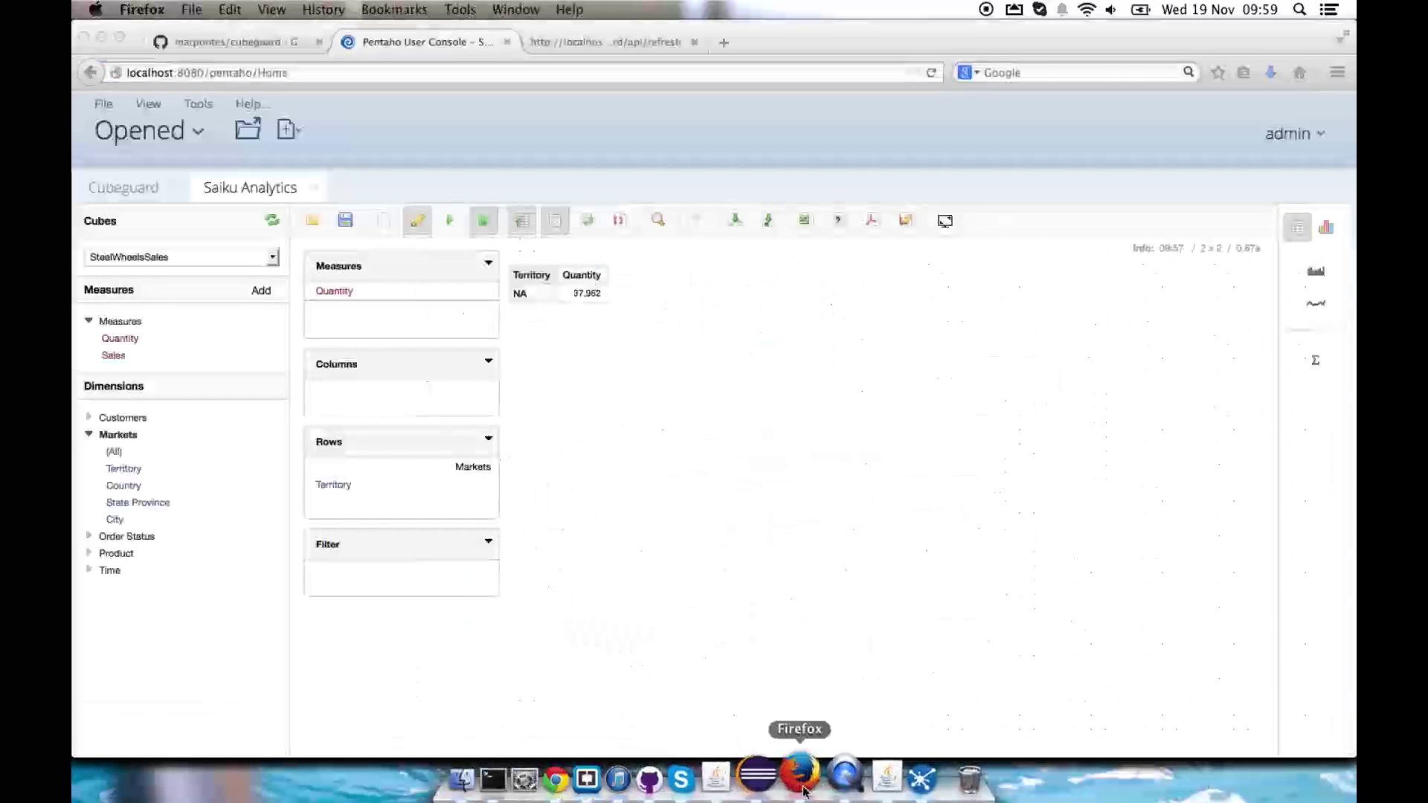
click(607, 46)
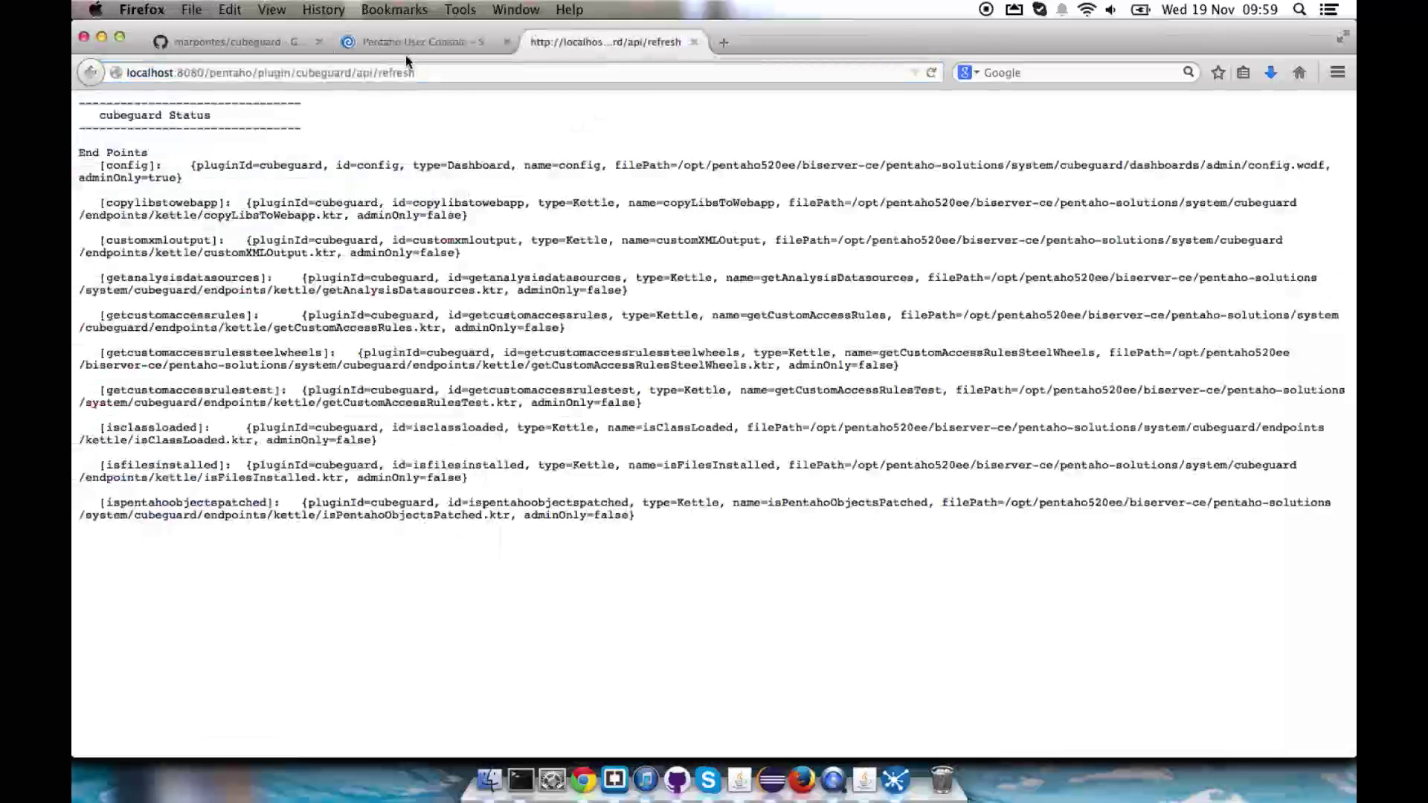
click(427, 42)
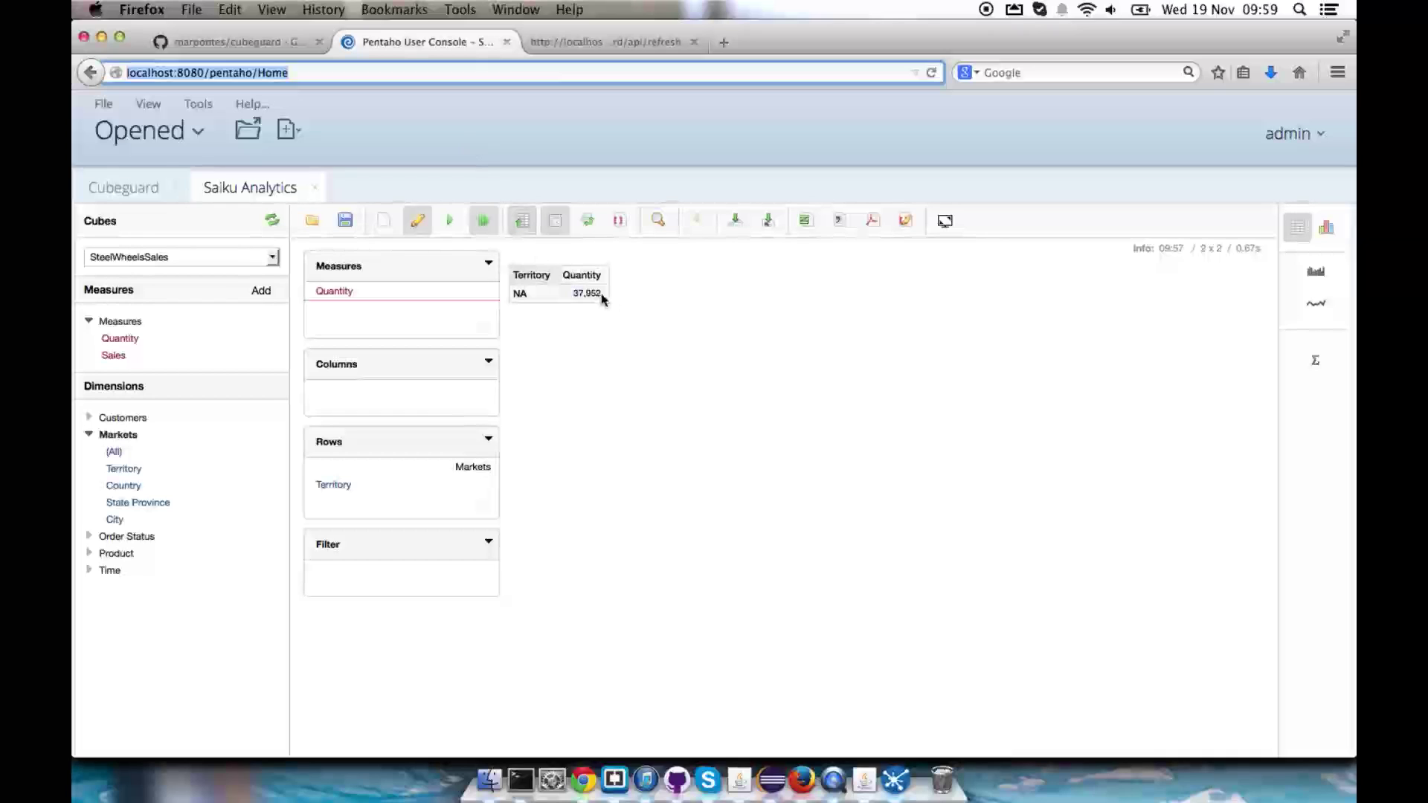
click(866, 795)
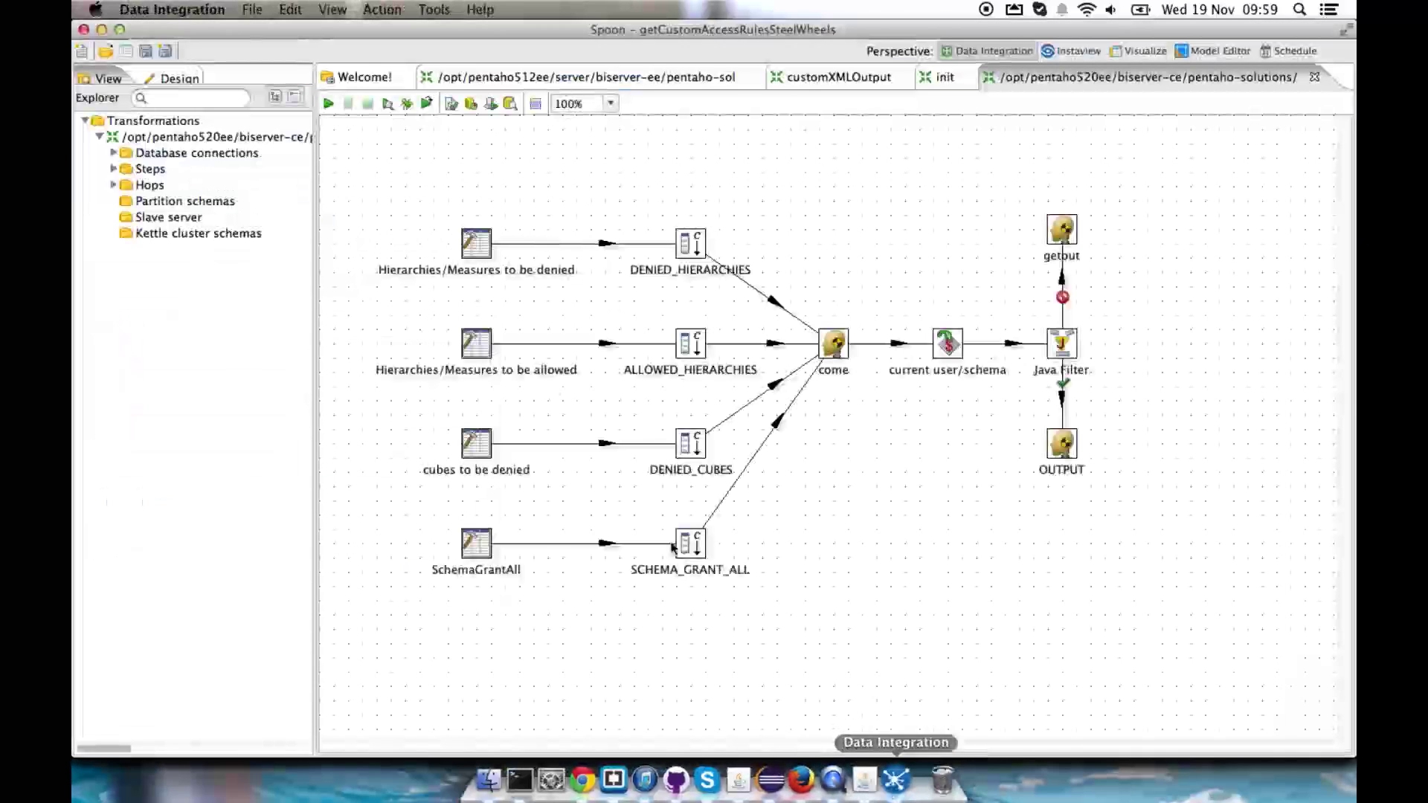
mouse_move(471, 249)
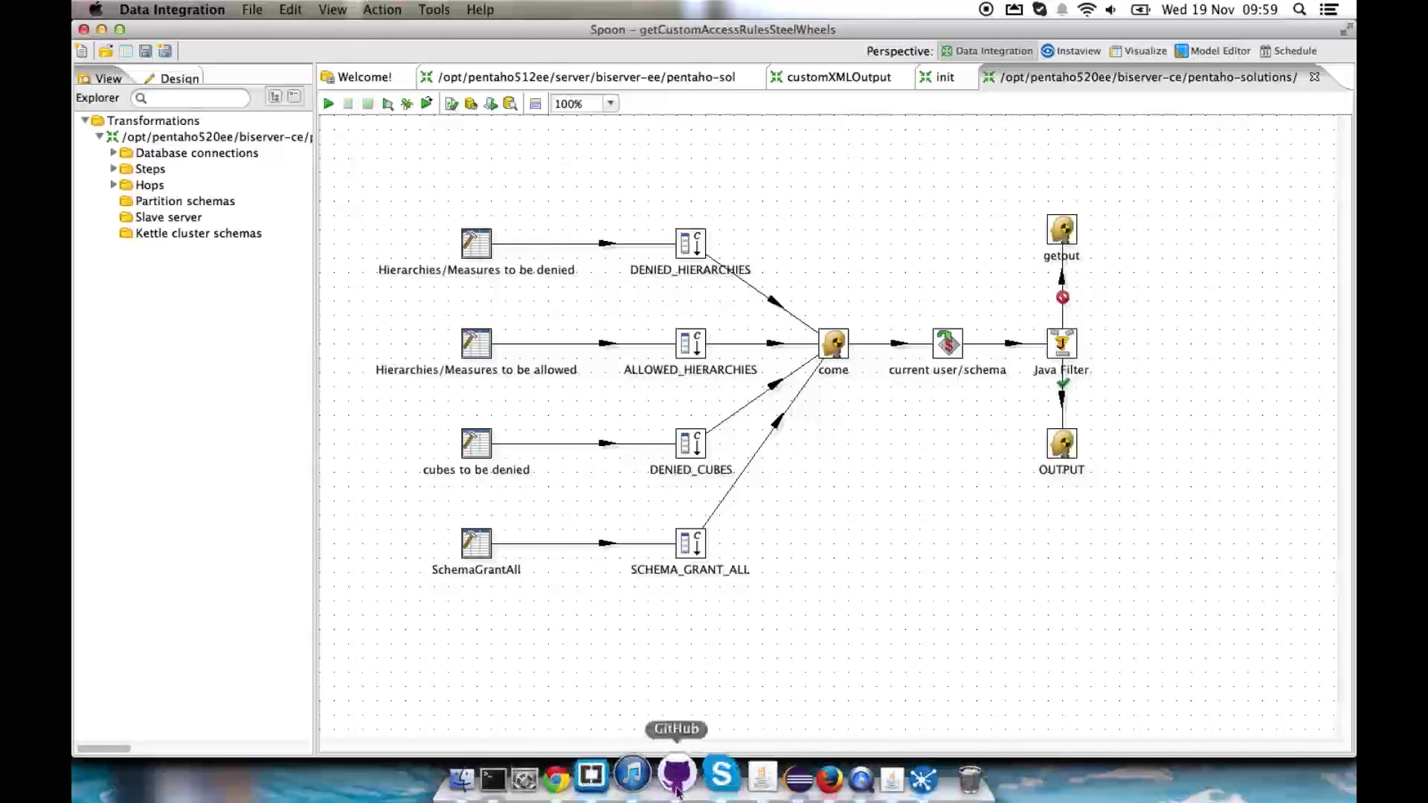
click(796, 780)
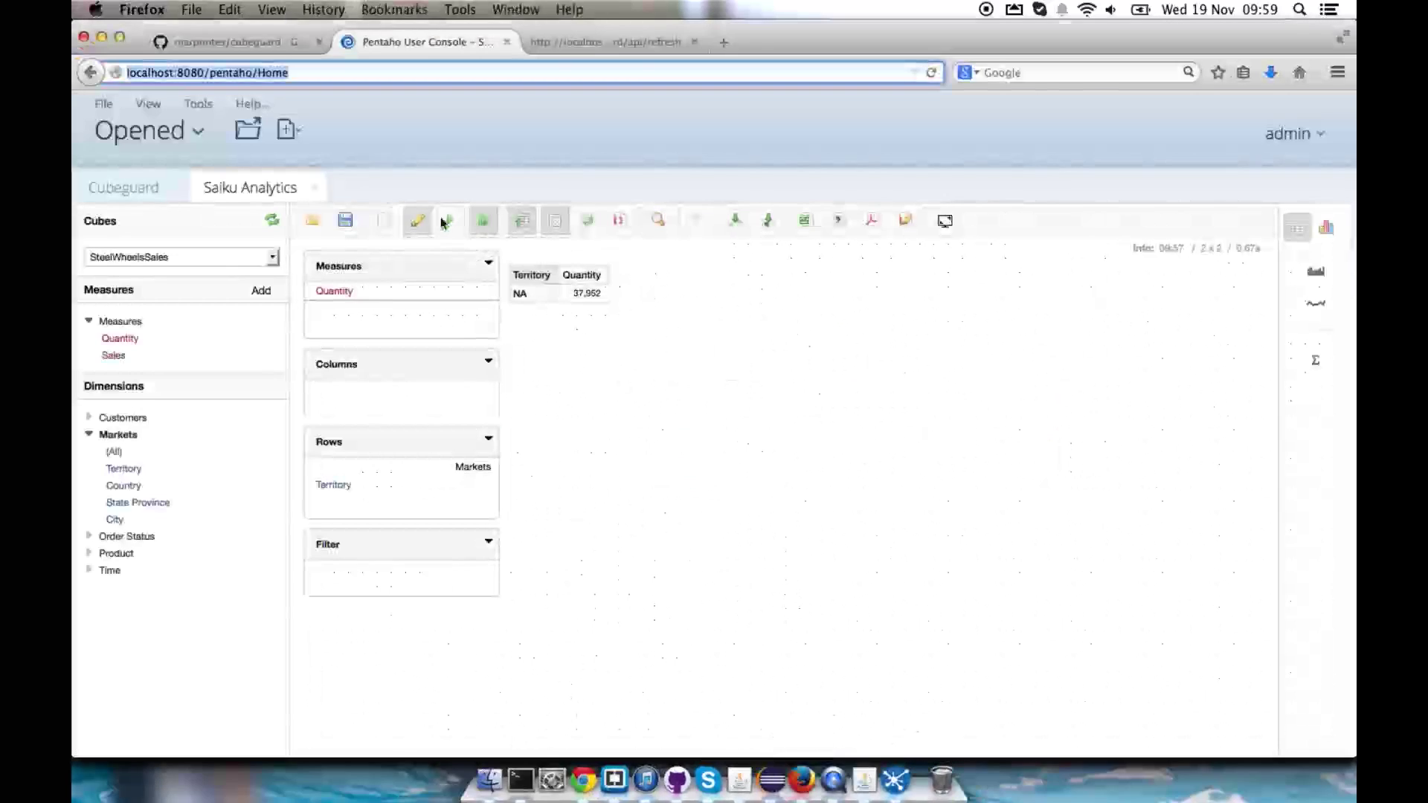
Close the old Saiku and Cubeguard tabs and start a new Saiku query on SteelWheelsSales.
click(315, 192)
click(179, 187)
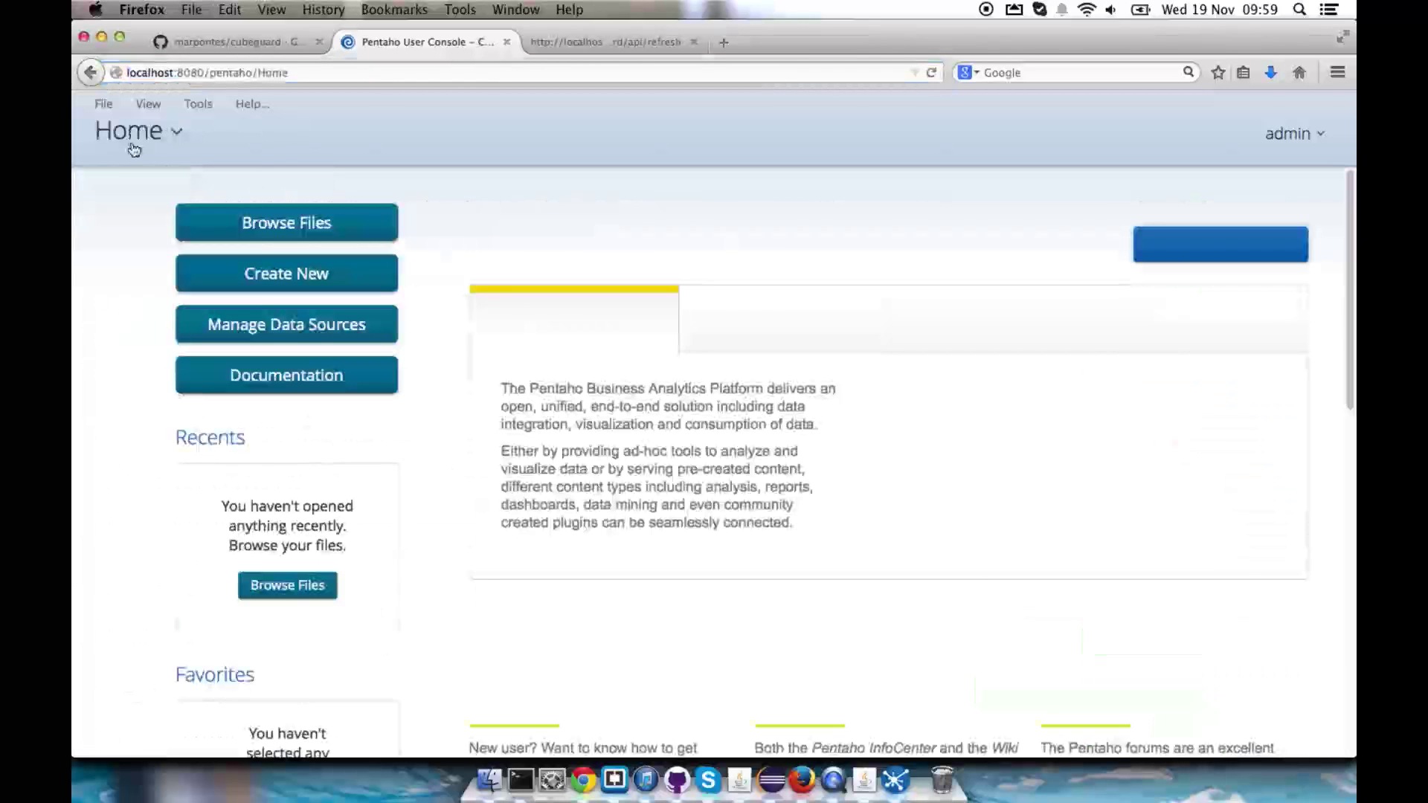
click(103, 104)
mouse_move(178, 132)
click(350, 154)
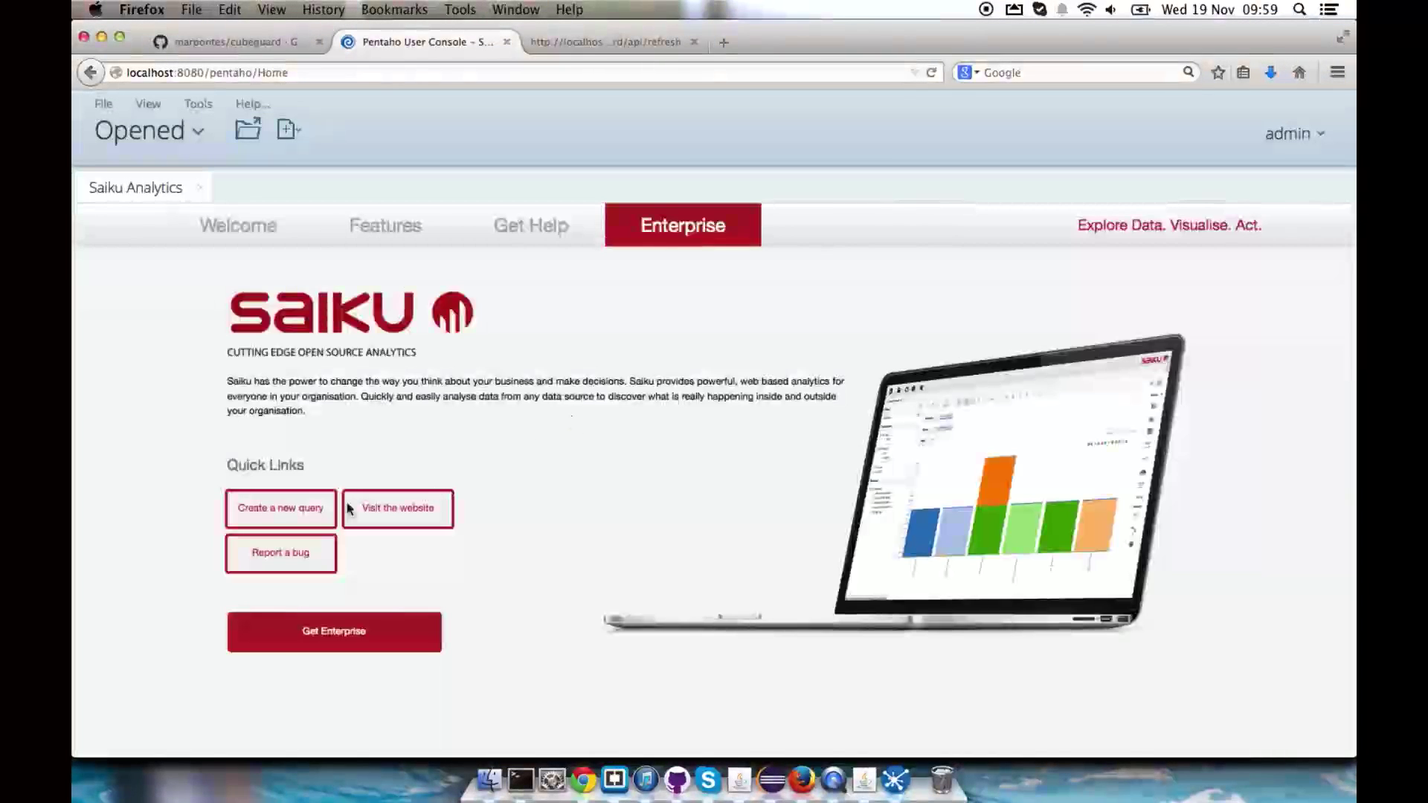
click(281, 508)
click(216, 257)
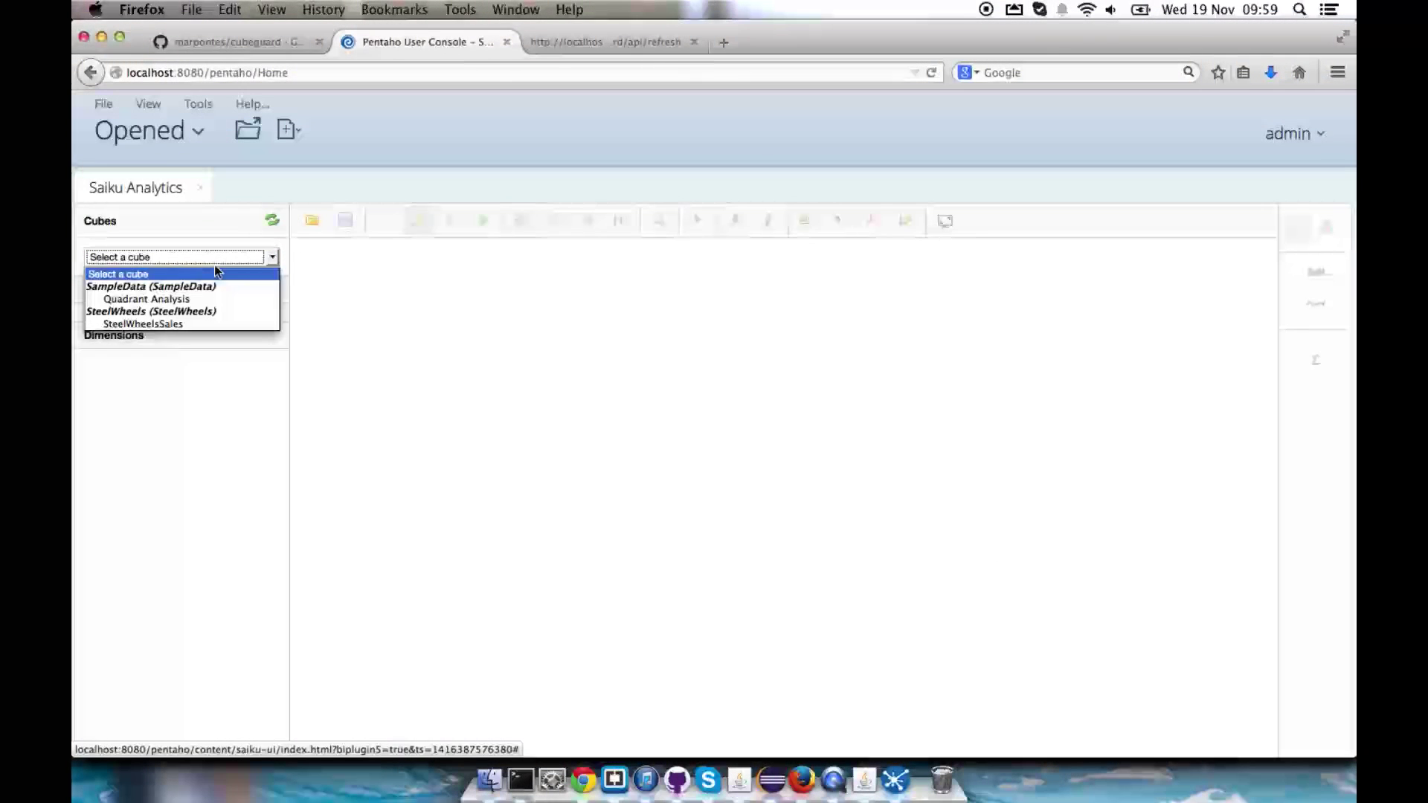
click(143, 323)
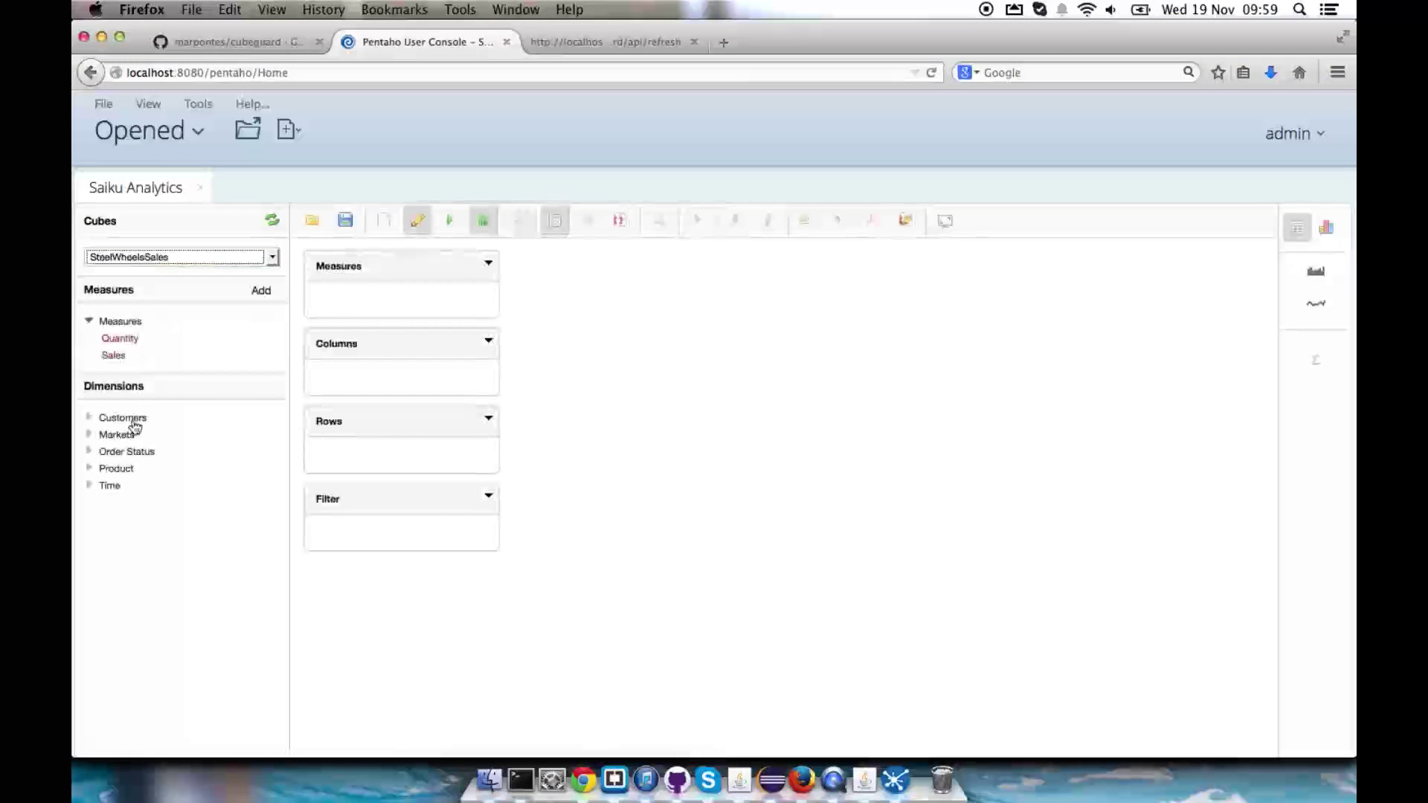
Put Territory on rows and Quantity as measure, showing EMEA 49,578 and NA 37,952, then close it.
click(89, 435)
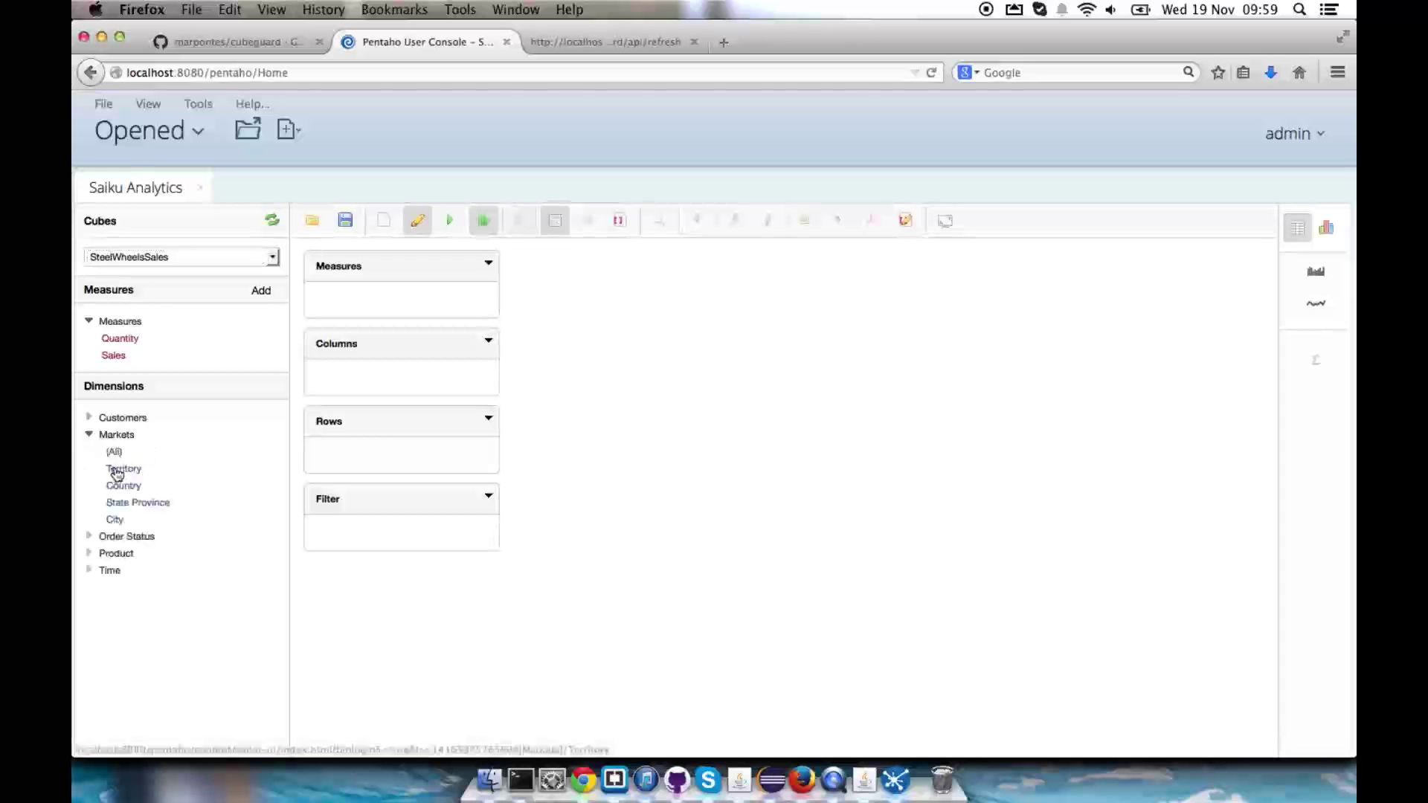
drag(117, 470, 387, 453)
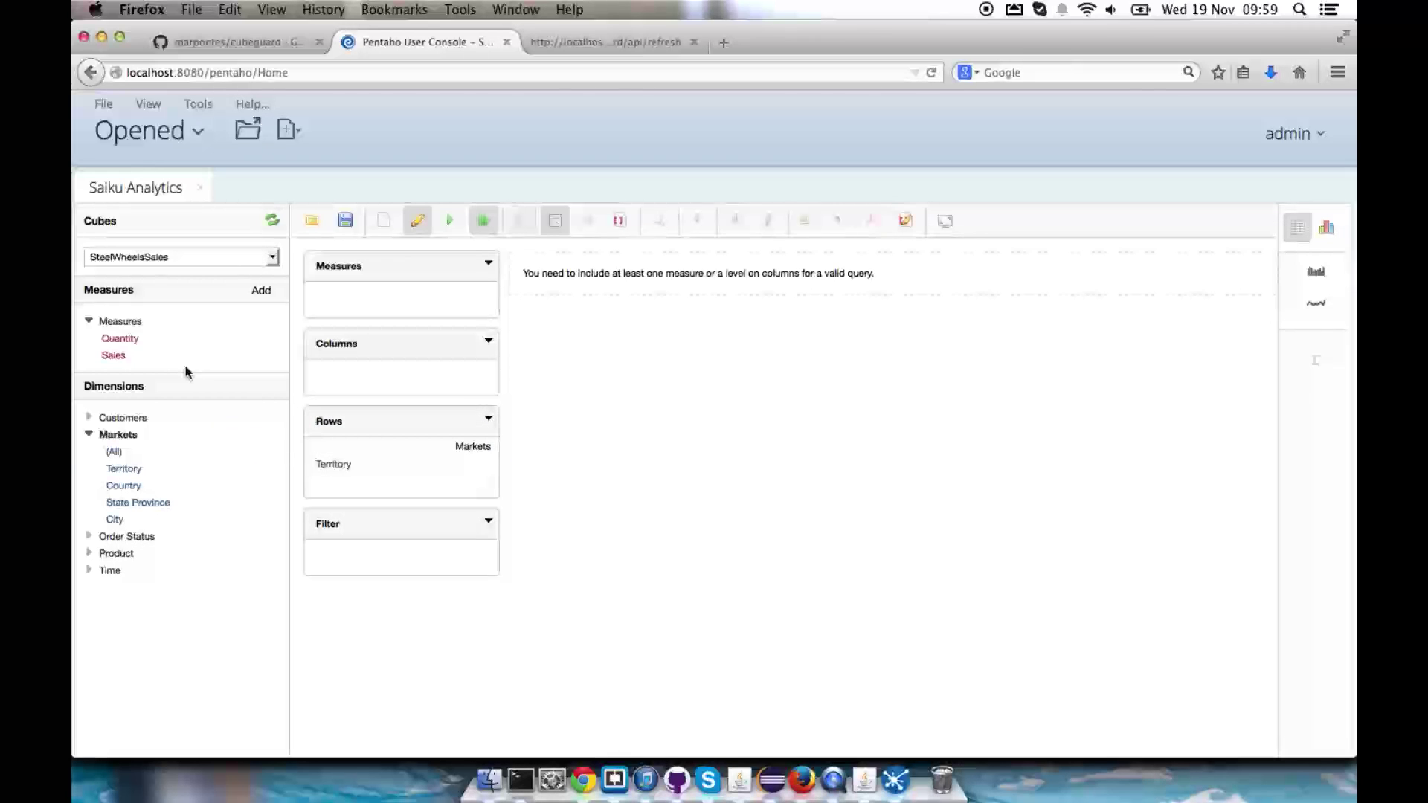
drag(119, 336, 383, 303)
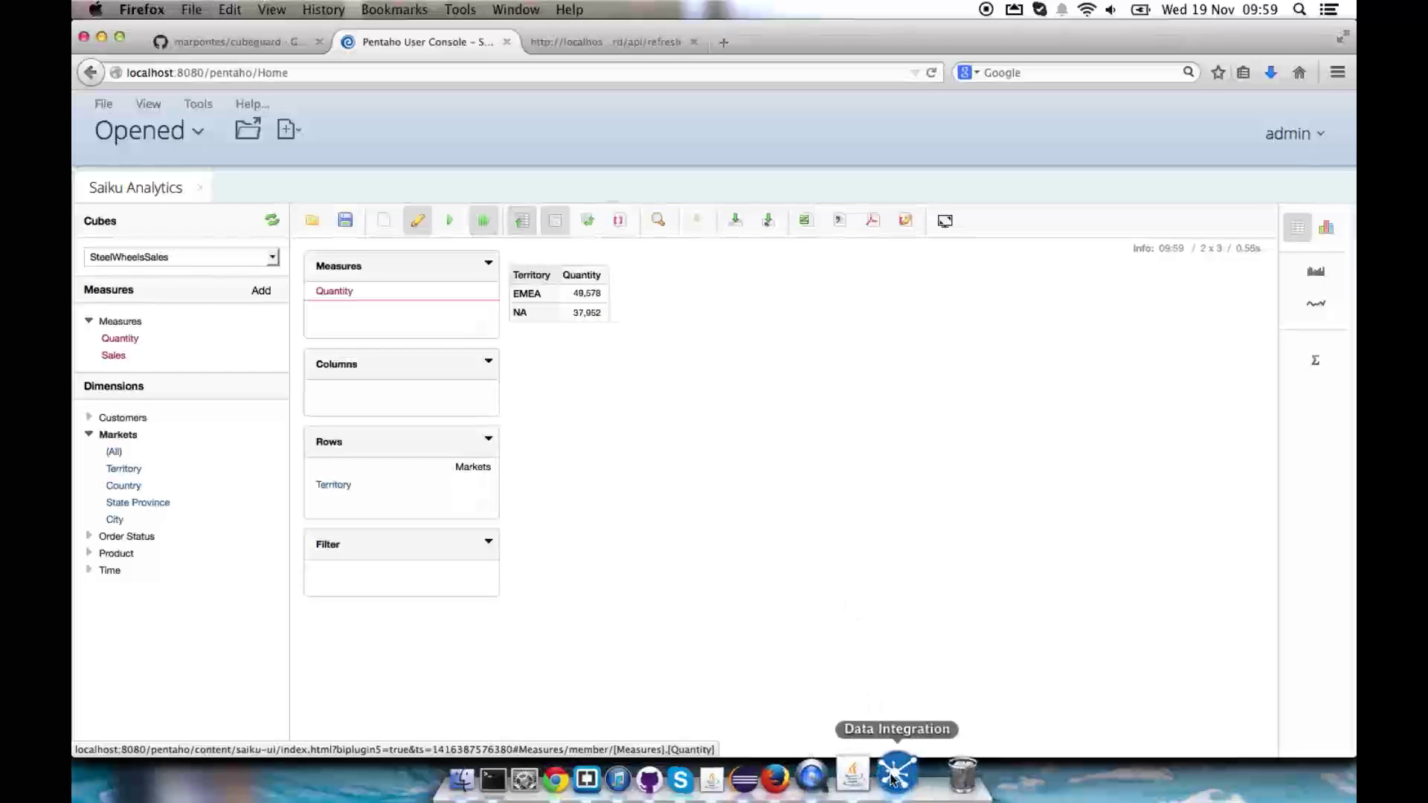
click(199, 187)
click(101, 106)
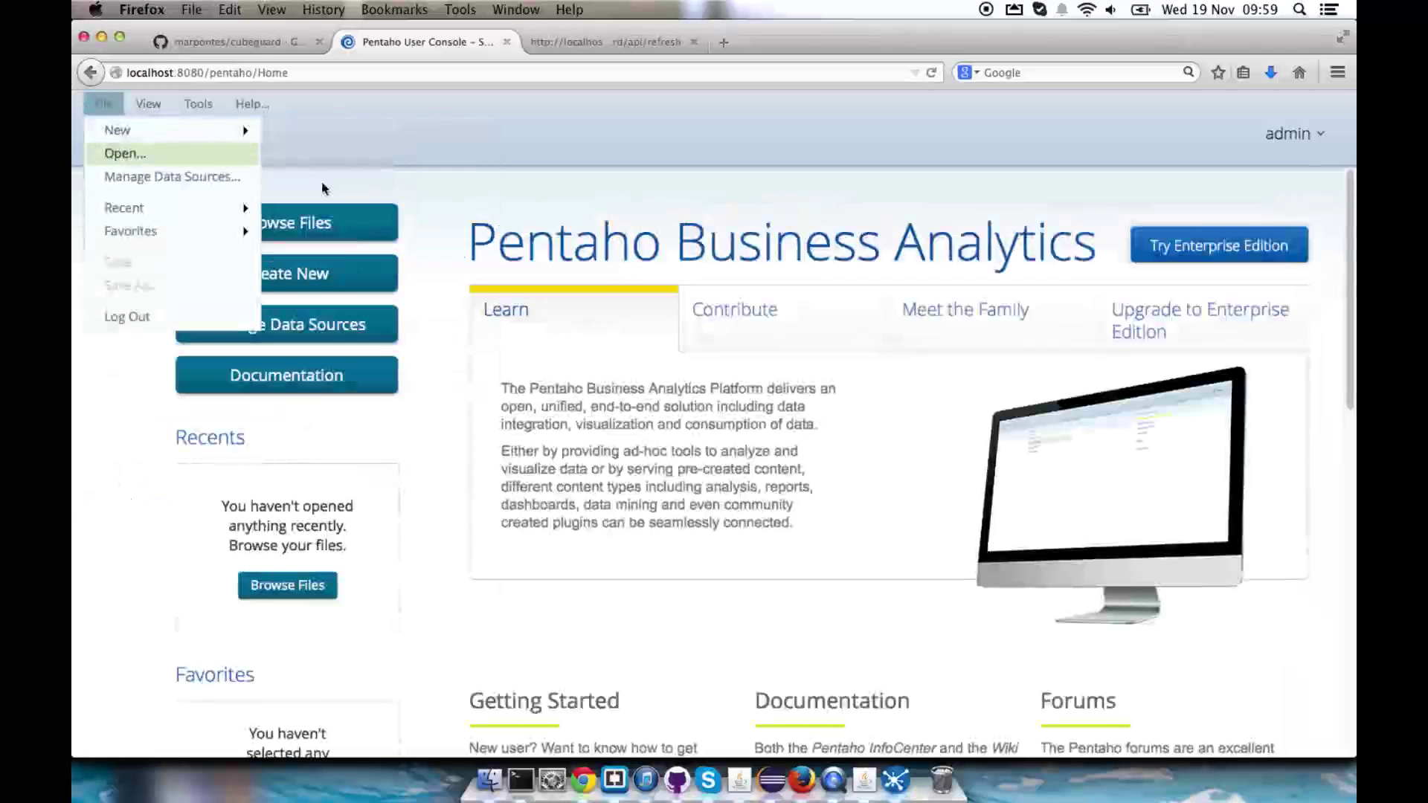
Create a Pivot4J view on the SteelWheels catalog's SteelWheelsSales cube.
mouse_move(245, 134)
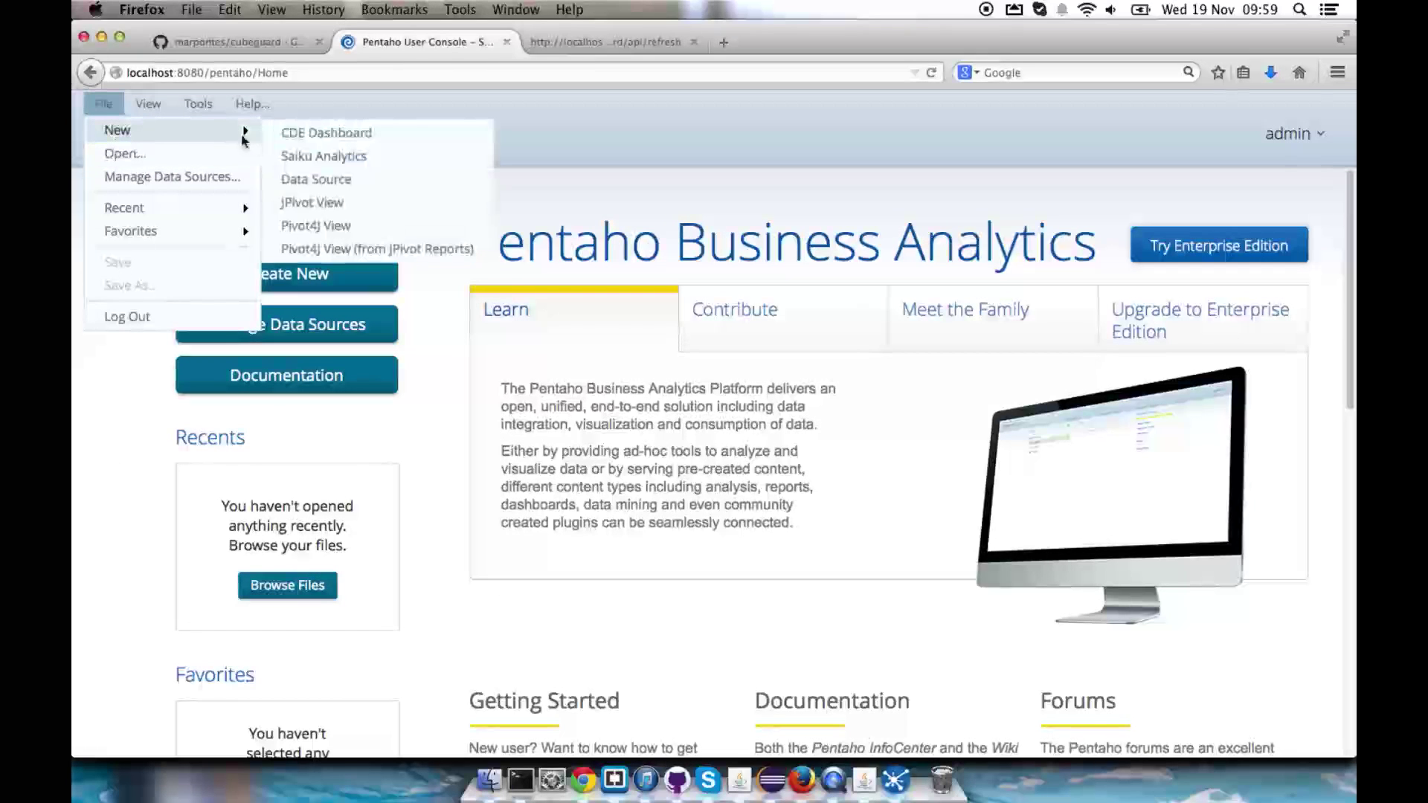
click(344, 227)
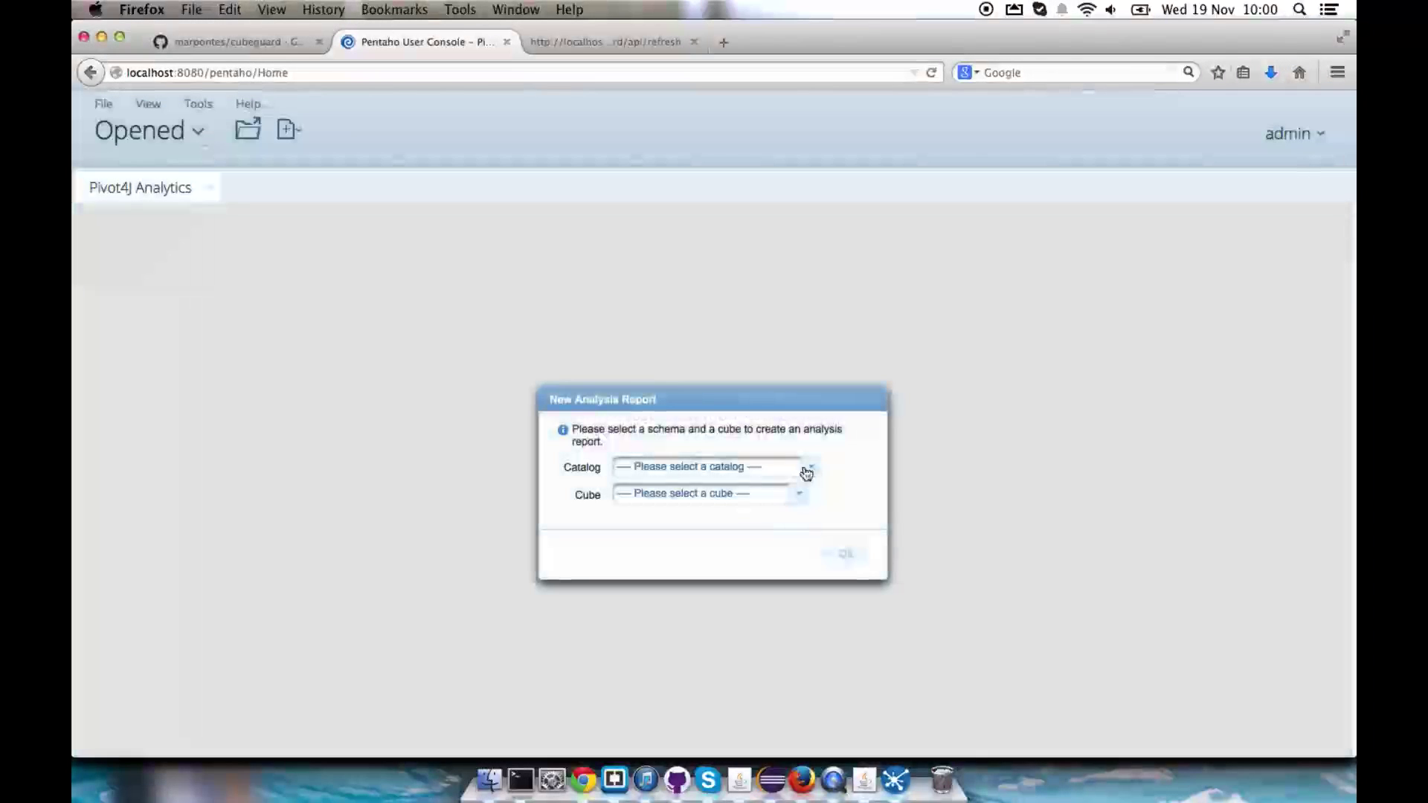
click(806, 473)
click(640, 534)
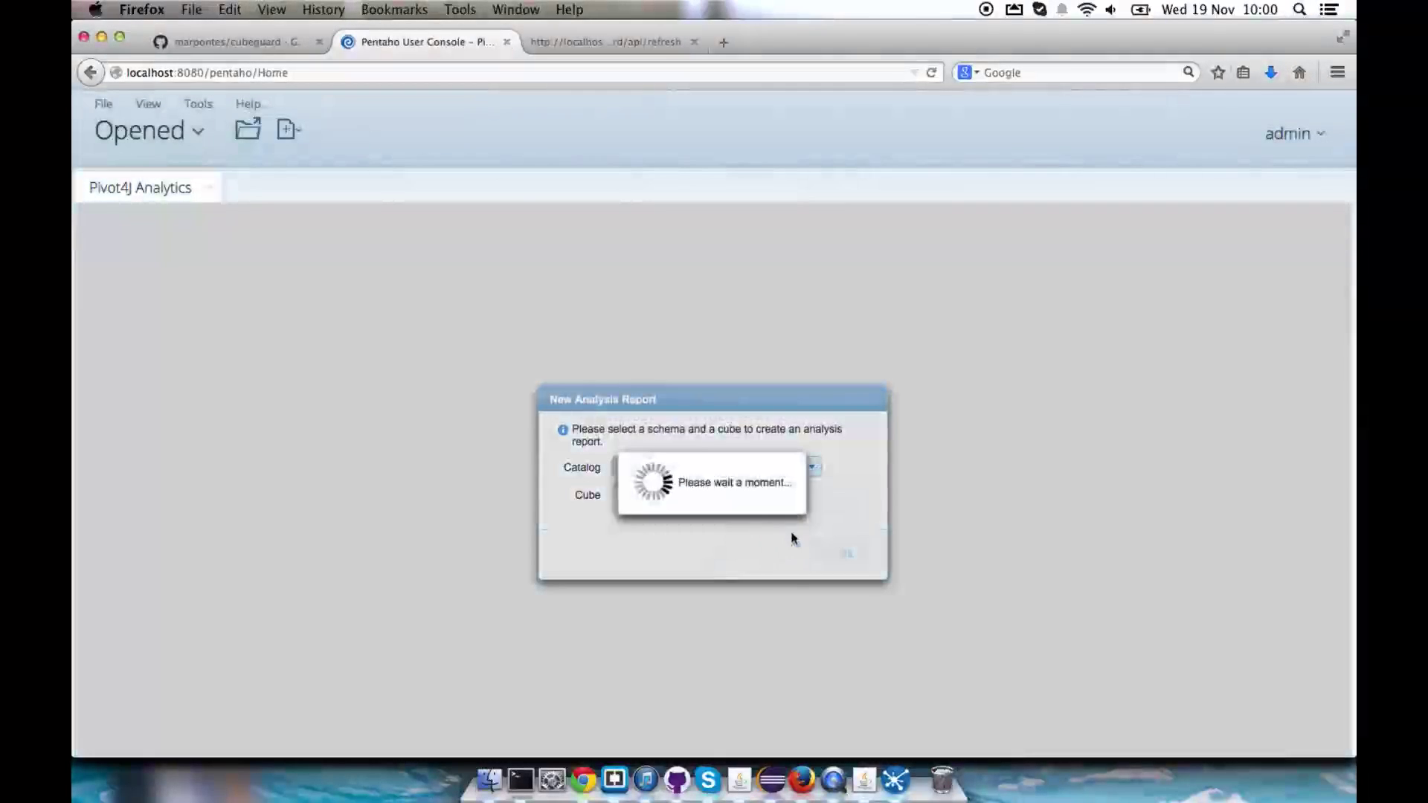
click(848, 557)
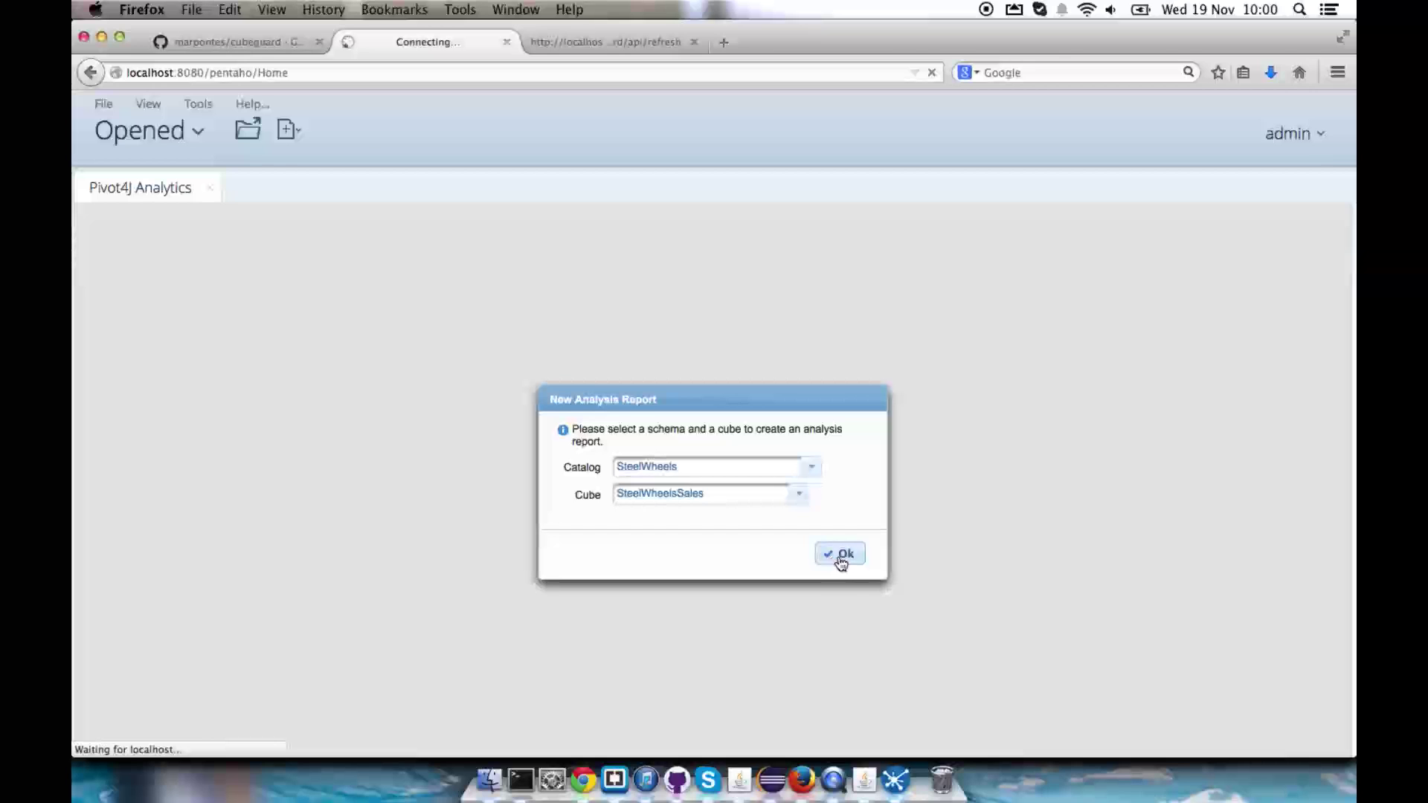
click(840, 555)
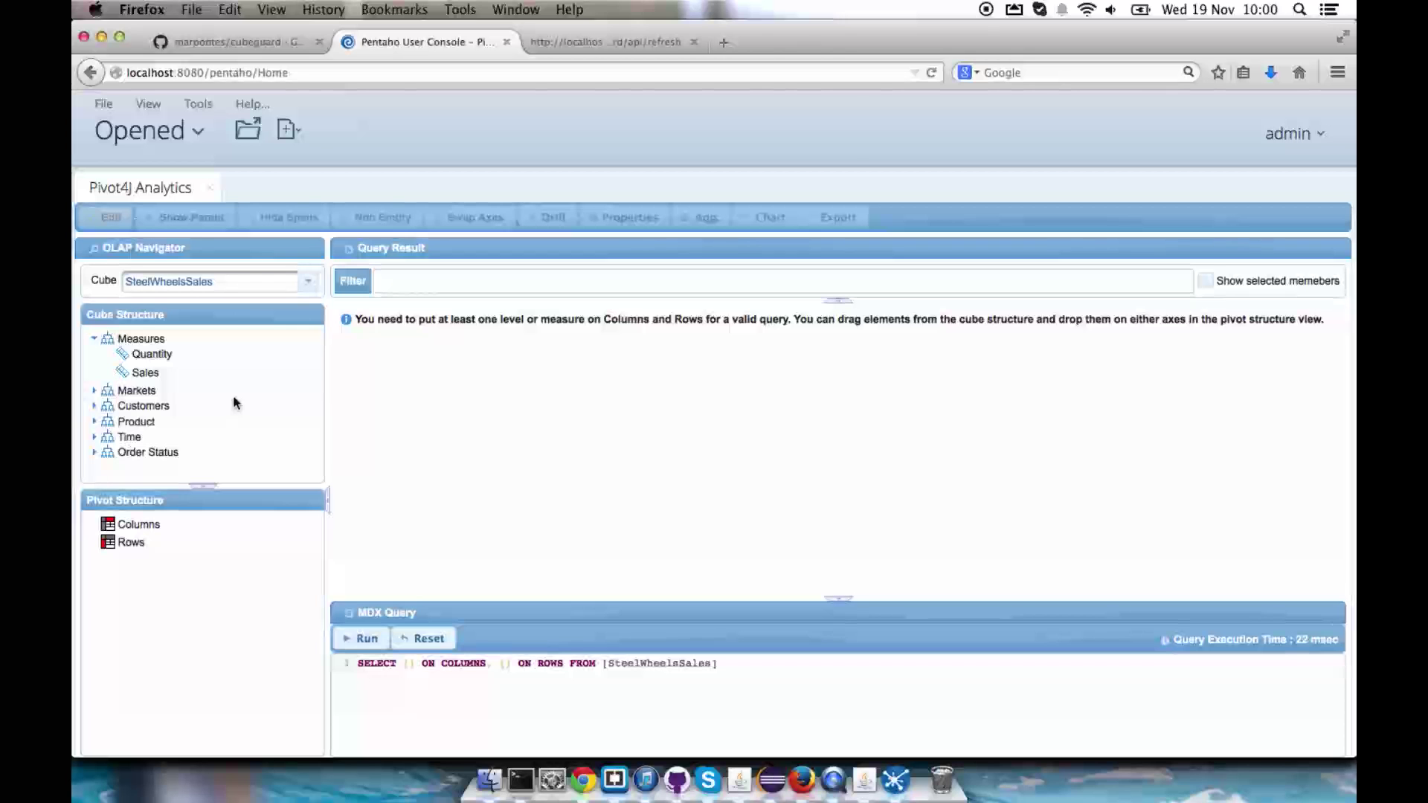
Put Quantity on columns and Territory on rows, showing only EMEA and NA, then close it.
drag(143, 365, 142, 523)
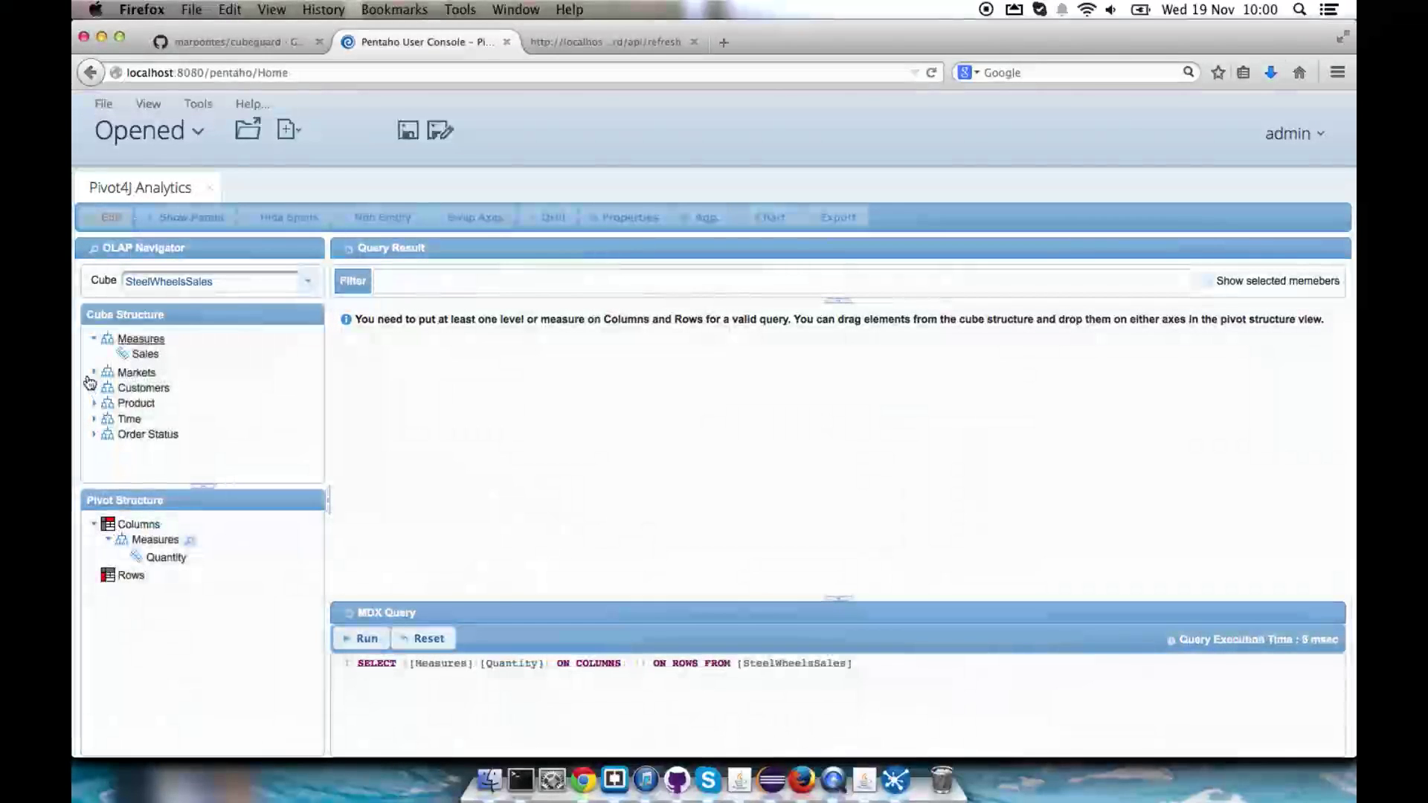
click(94, 372)
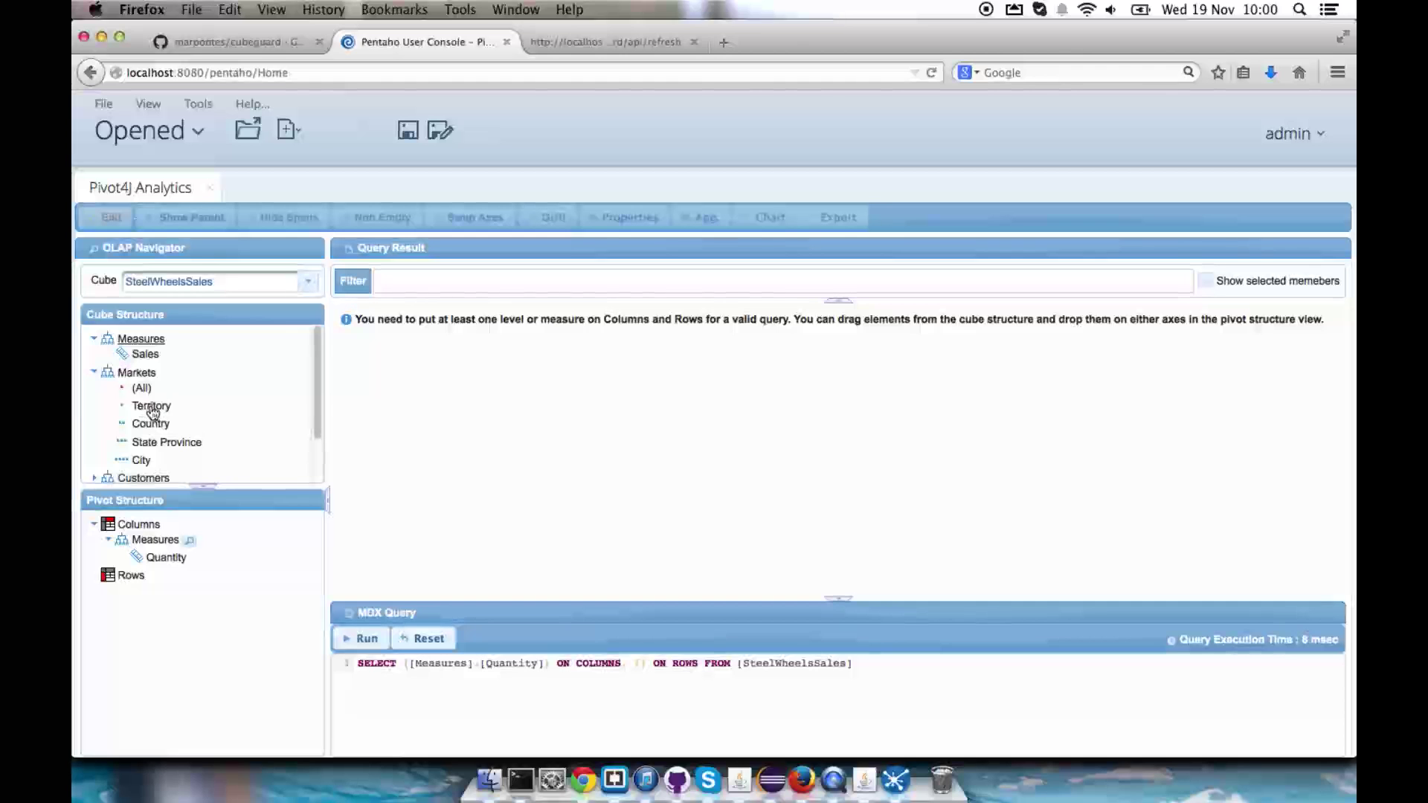
drag(153, 414, 133, 577)
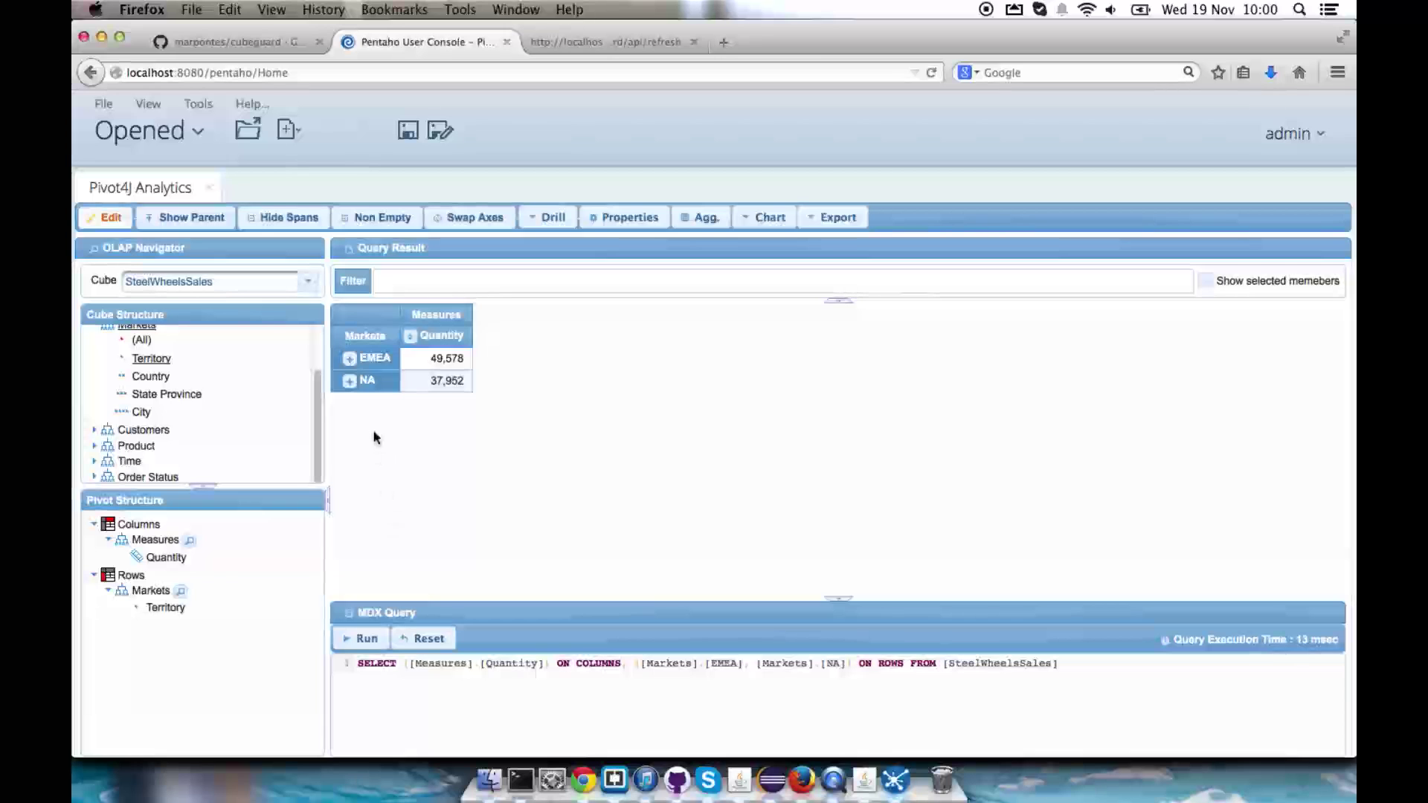
click(209, 189)
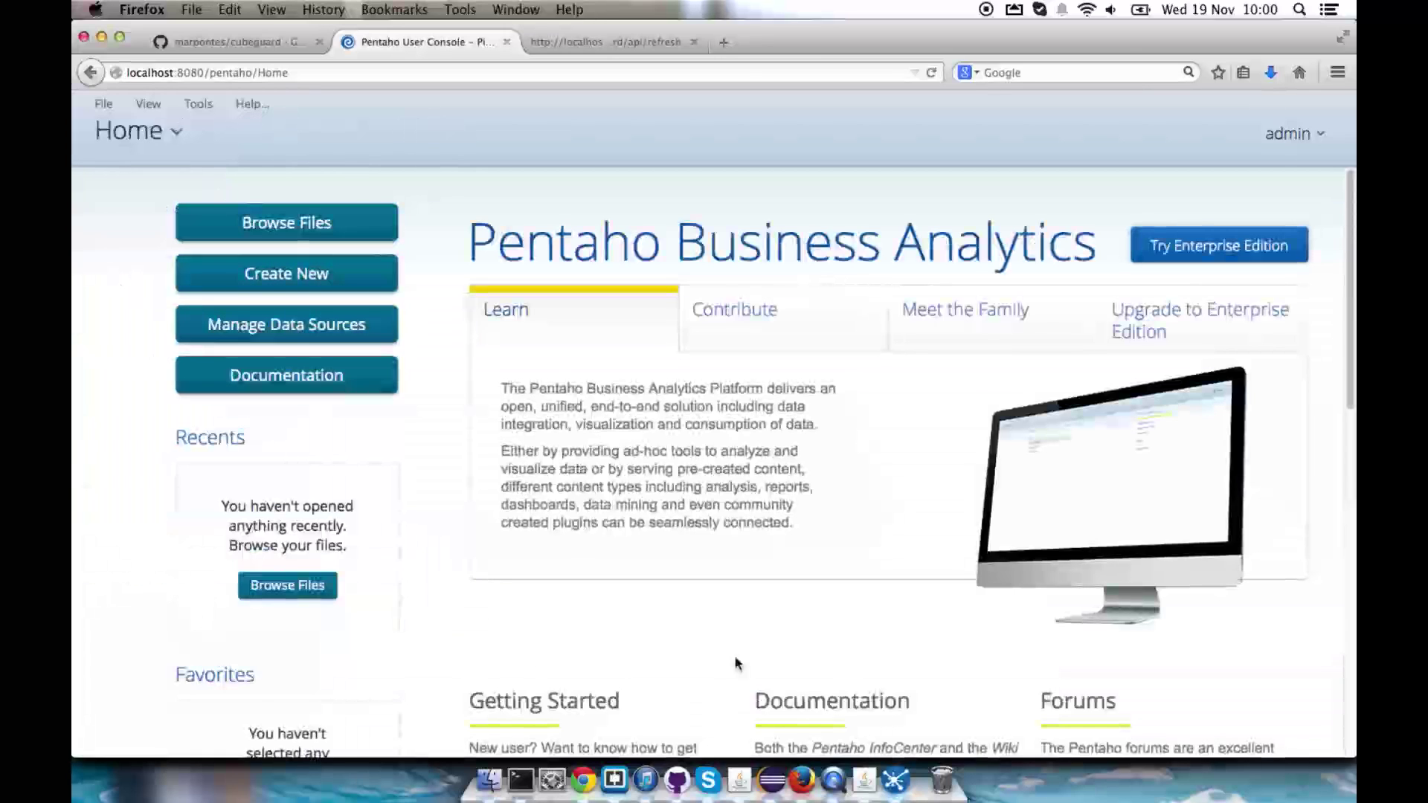